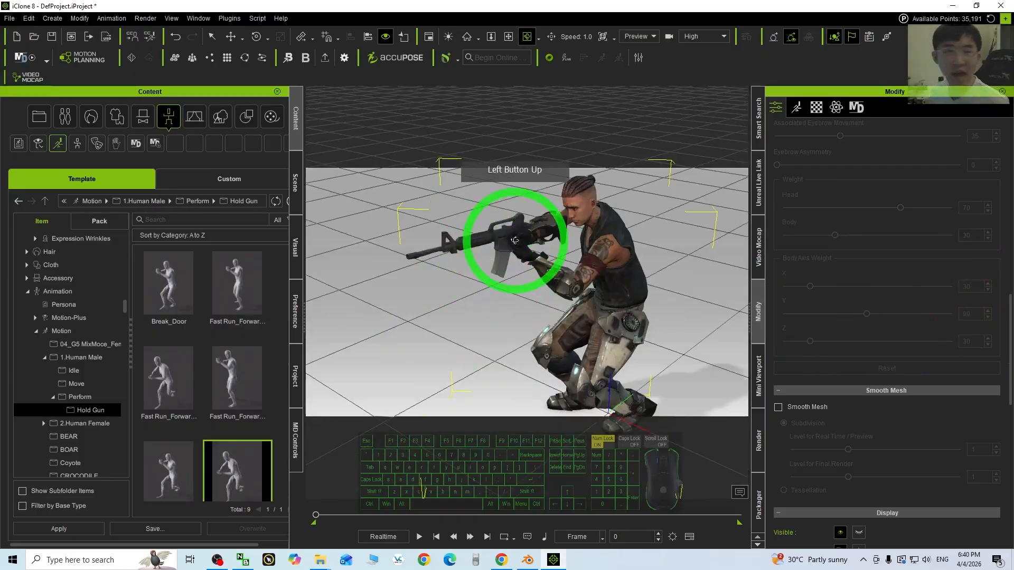
- Switch to Chrome and compare the M16 reference photo in Google Images with the 3D rifle generated in Meta AI Demos
left_click_drag(536, 290, 595, 220)
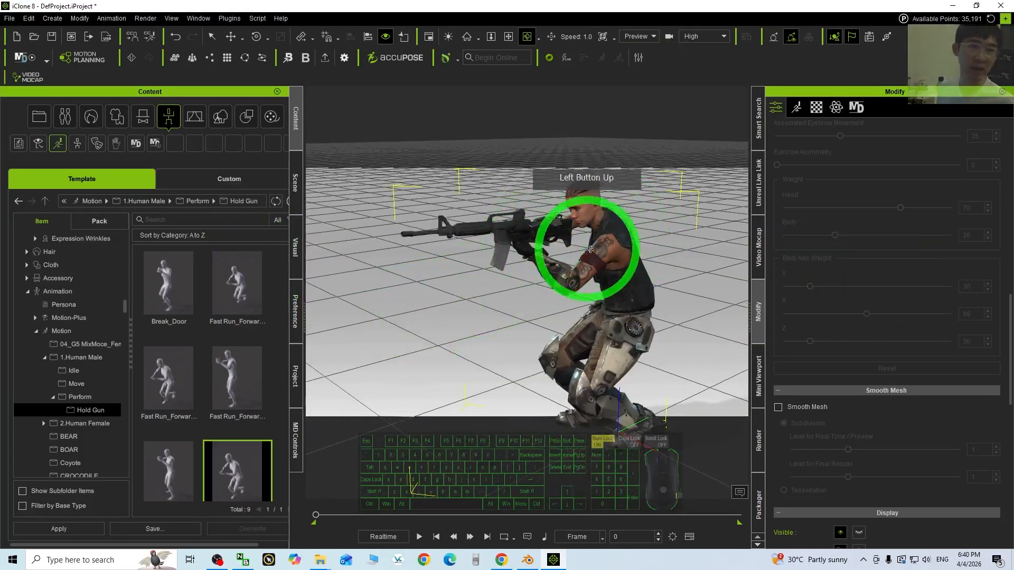
left_click(615, 536)
left_click(505, 563)
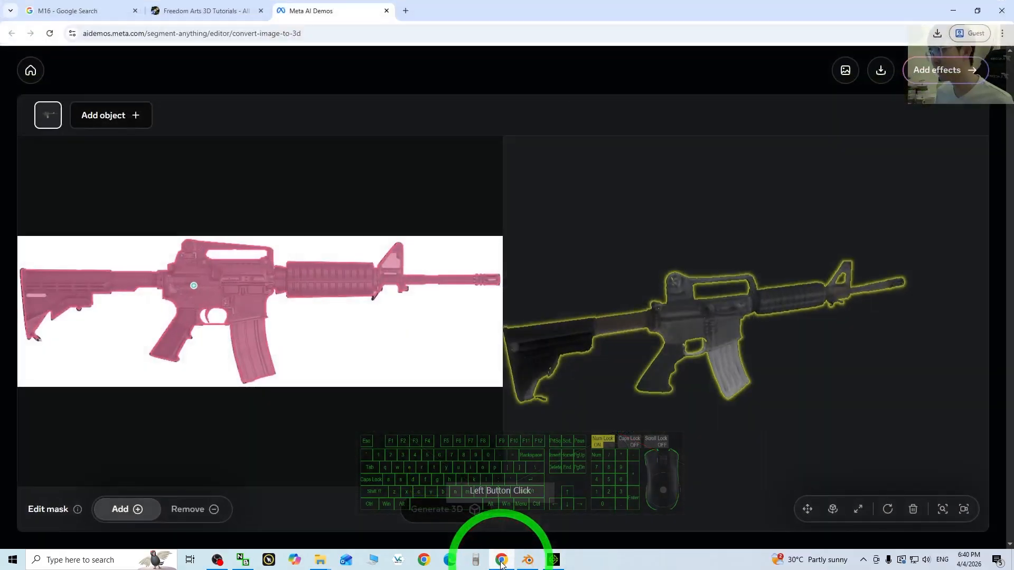
left_click(73, 6)
scroll(412, 224, "up", 5)
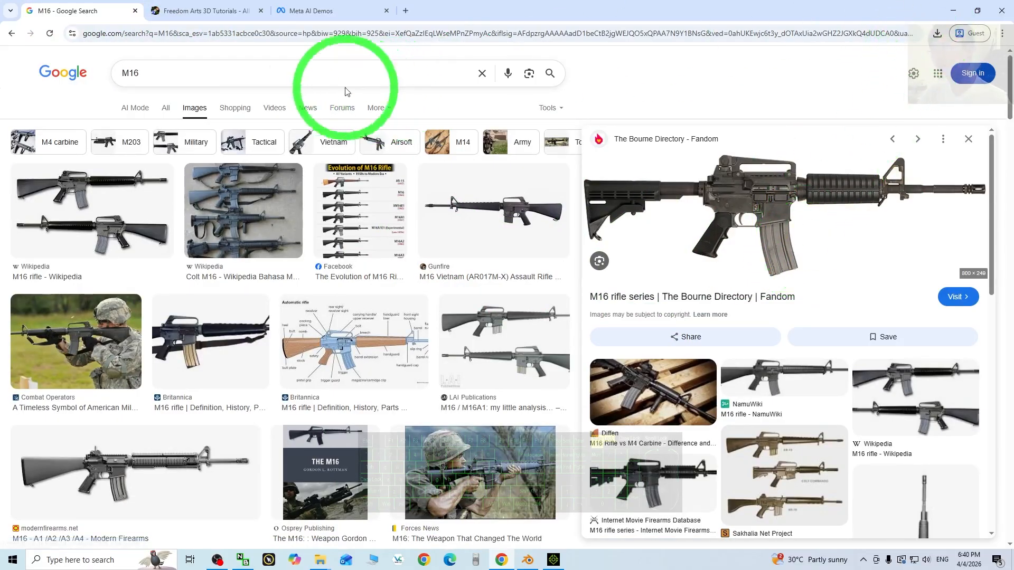
left_click(313, 9)
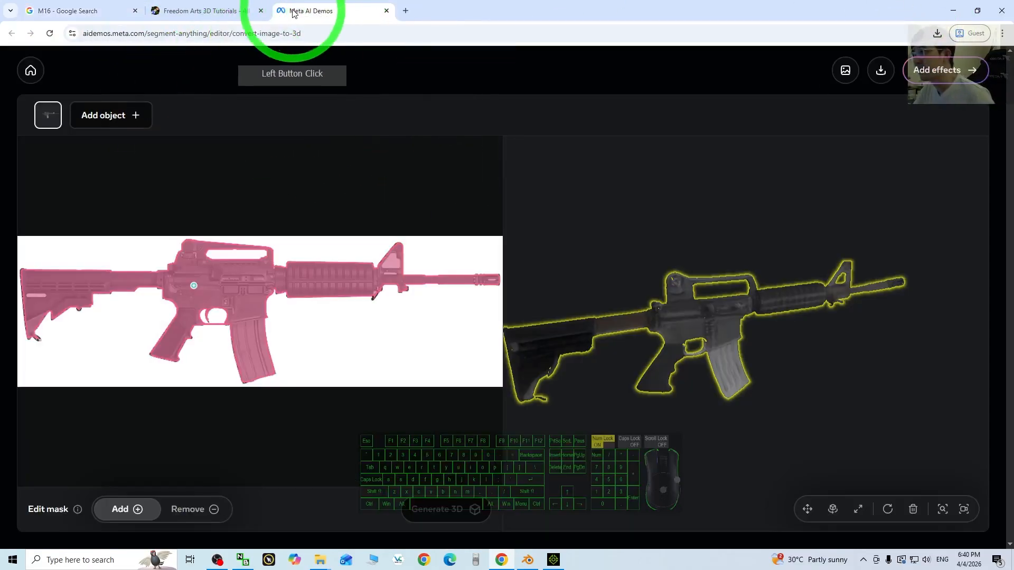
left_click_drag(692, 331, 803, 344)
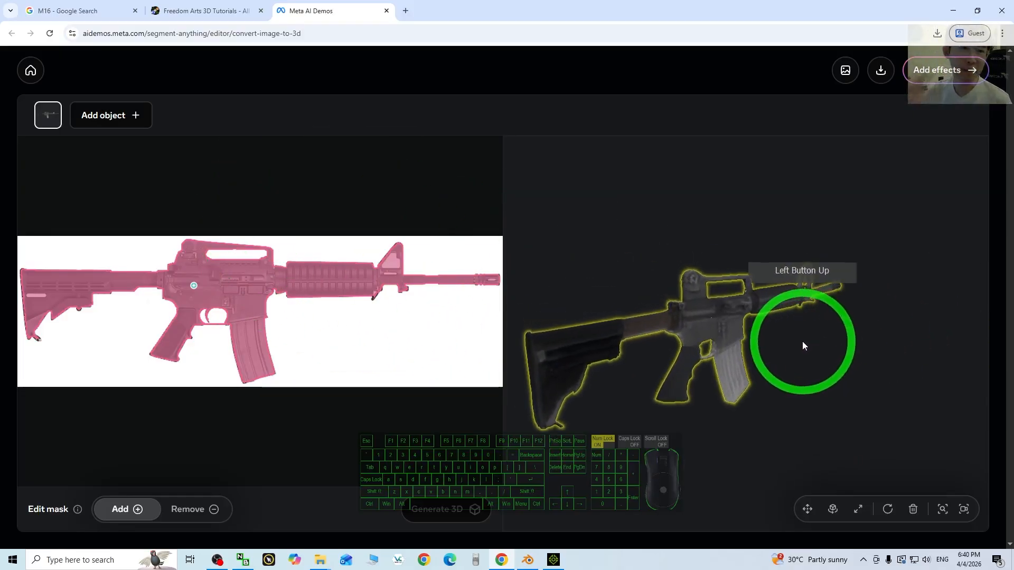
- Return to iClone, play the soldier's current motion and rewind it to the first frame
left_click(966, 4)
left_click(610, 290)
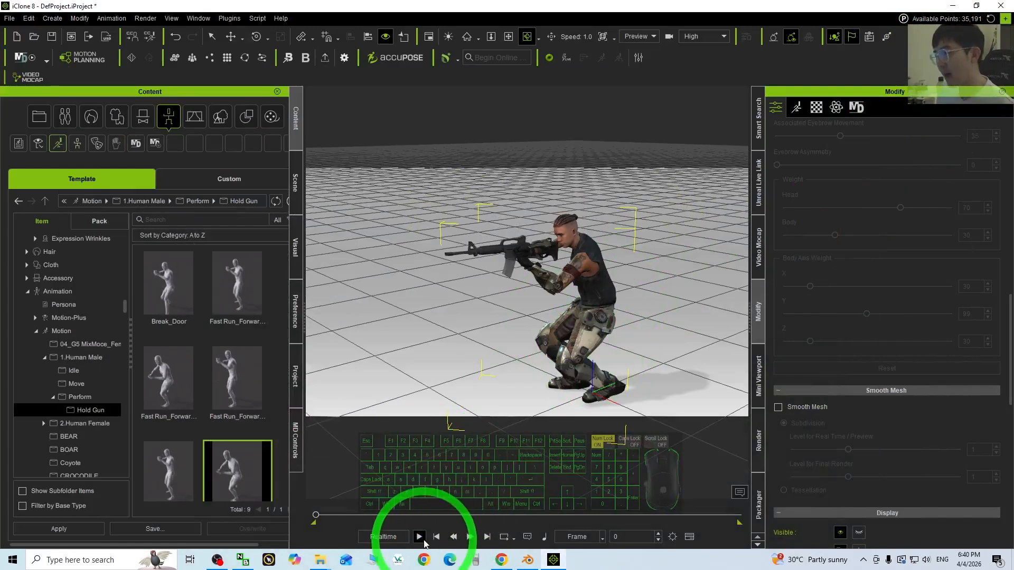
left_click(418, 537)
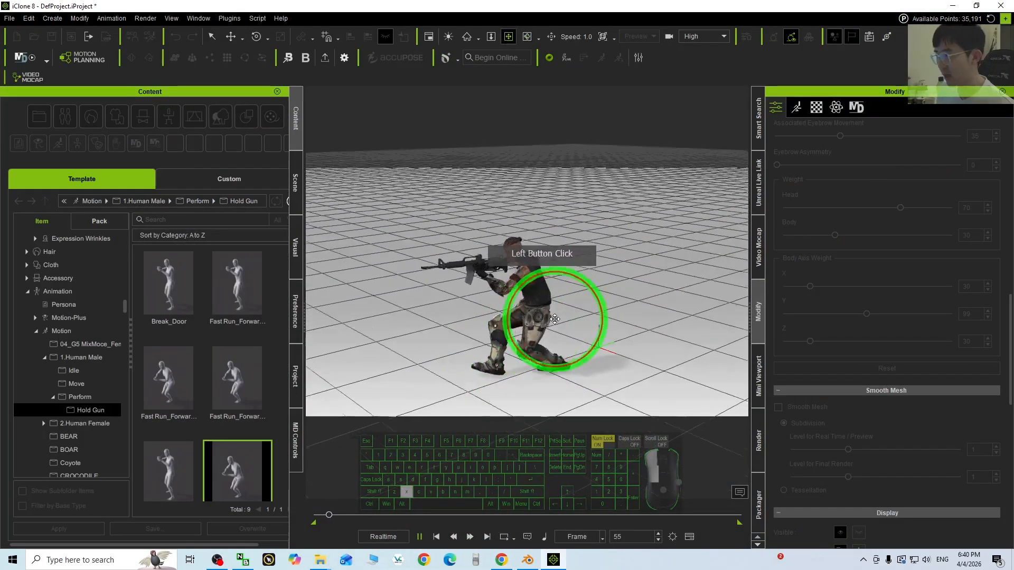
left_click(436, 537)
- Apply the Break_Door motion from the Hold Gun folder to the soldier and play it, viewing the rifle from several angles
left_click(169, 280)
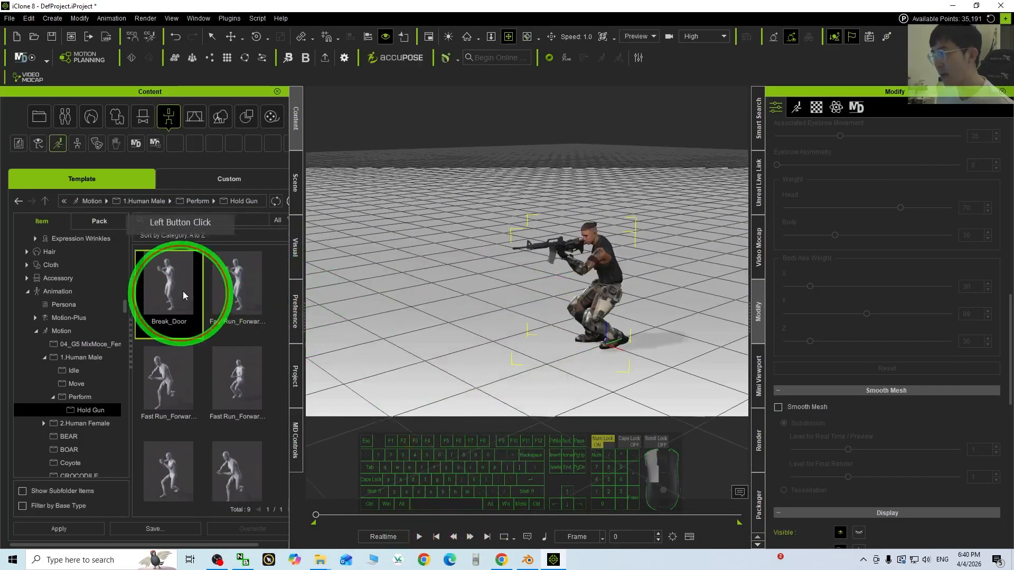
left_click_drag(168, 280, 568, 389)
left_click(418, 536)
key("c")
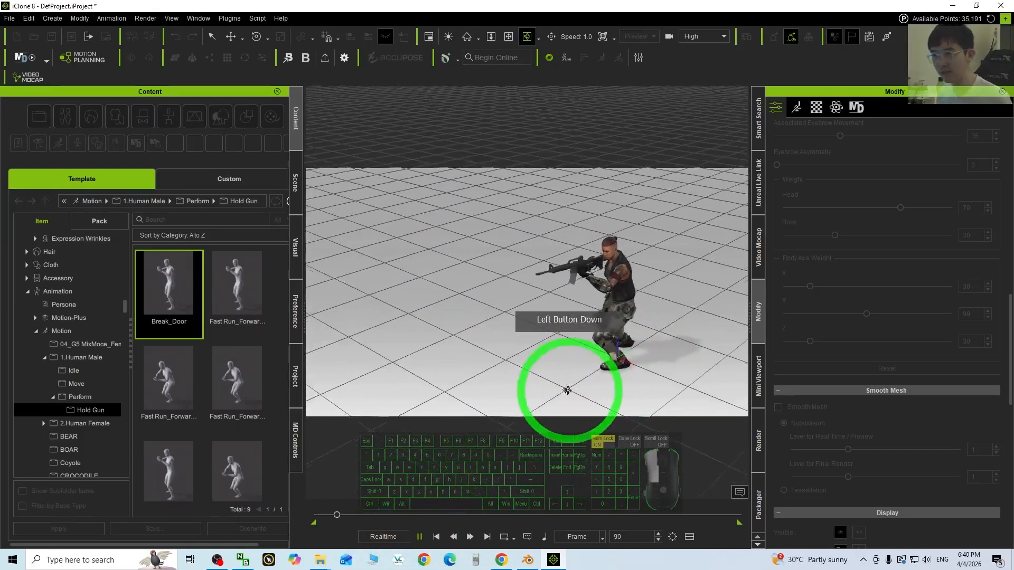
key("c")
left_click_drag(516, 285, 543, 208)
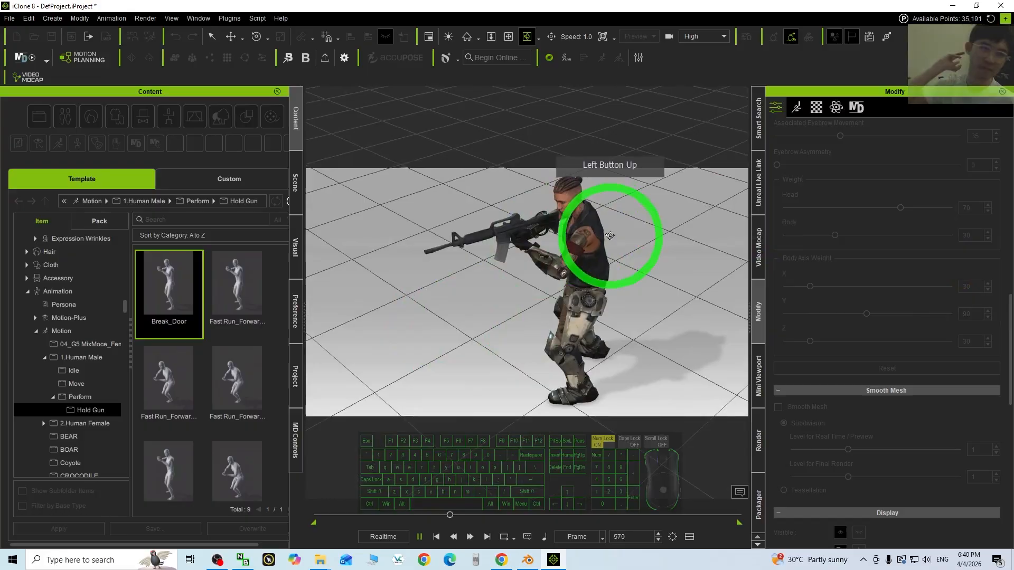
left_click_drag(653, 335, 603, 365)
- Switch to Chrome and review the masked rifle image, the M16 search results and the reverse side of the generated 3D rifle
left_click(431, 527)
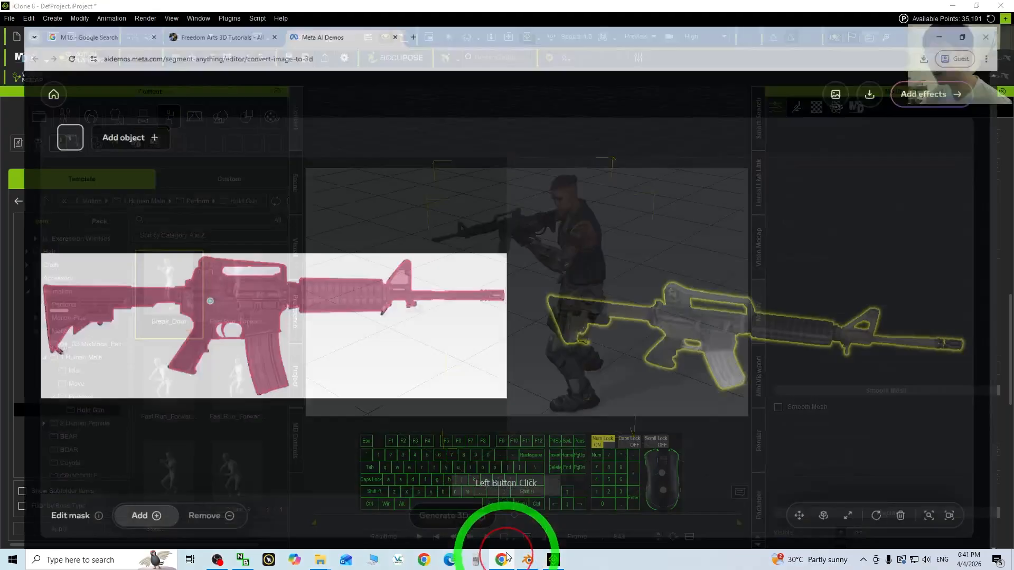
left_click(227, 232)
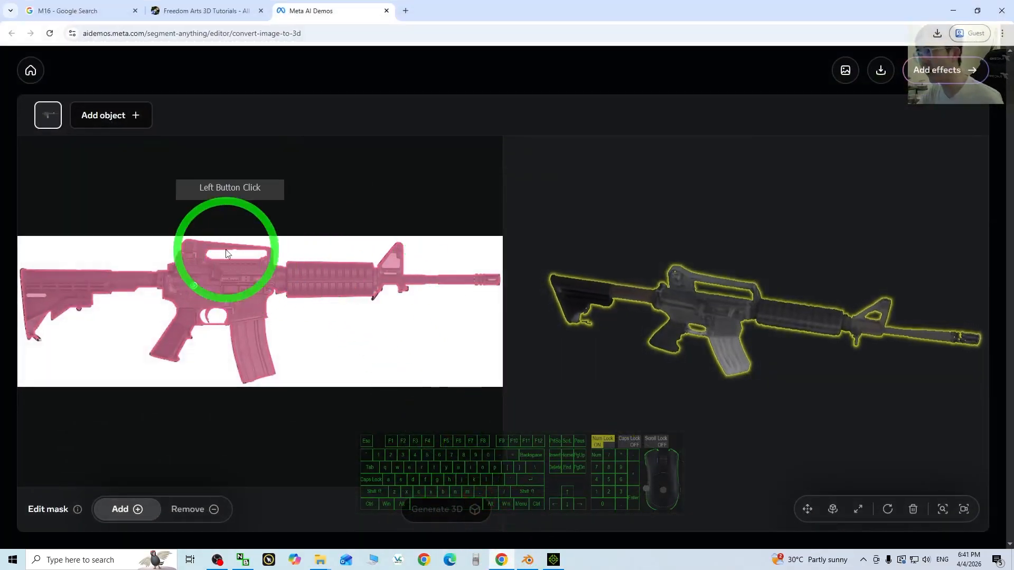
left_click(102, 4)
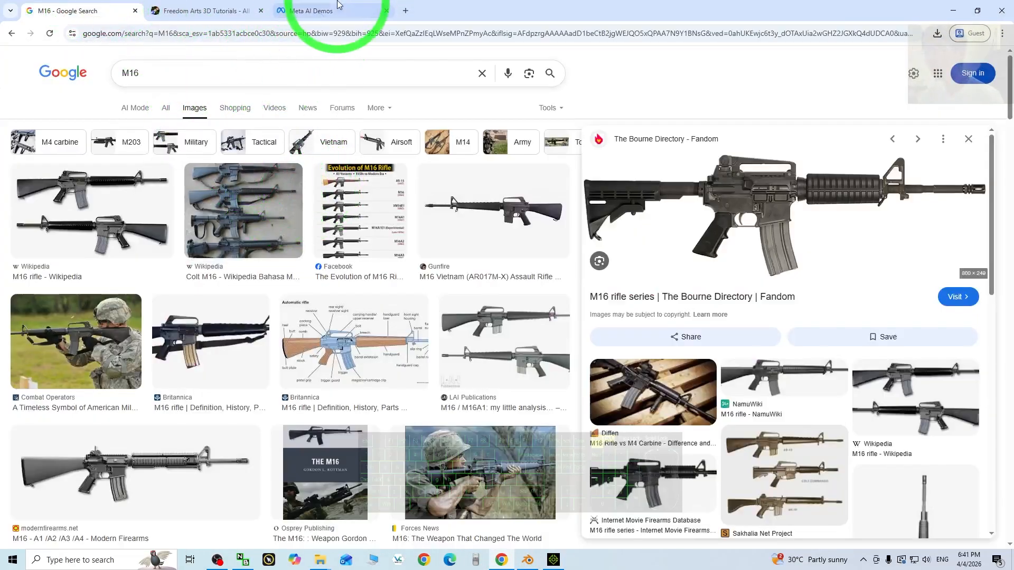
left_click(334, 10)
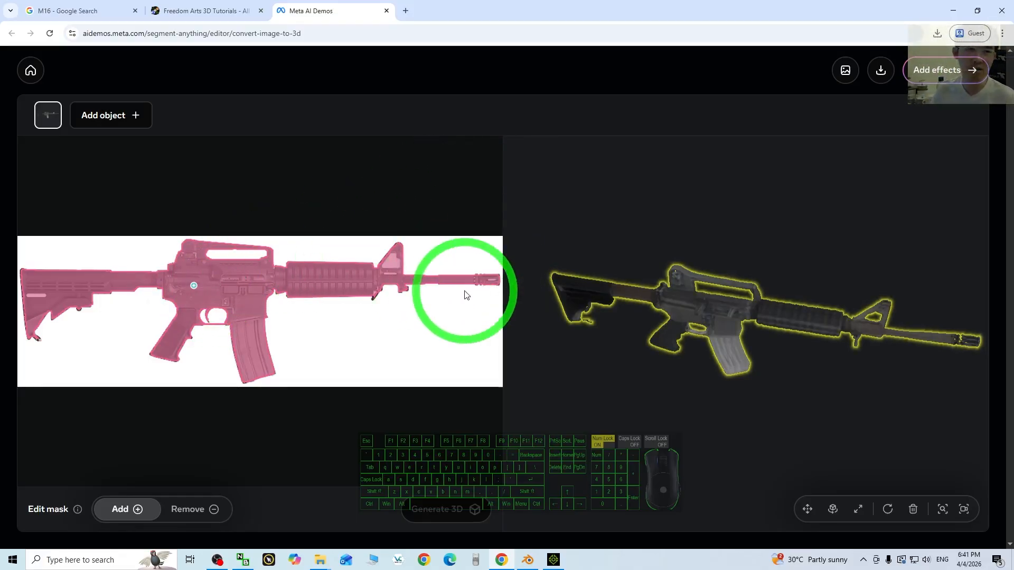
left_click_drag(815, 362, 595, 507)
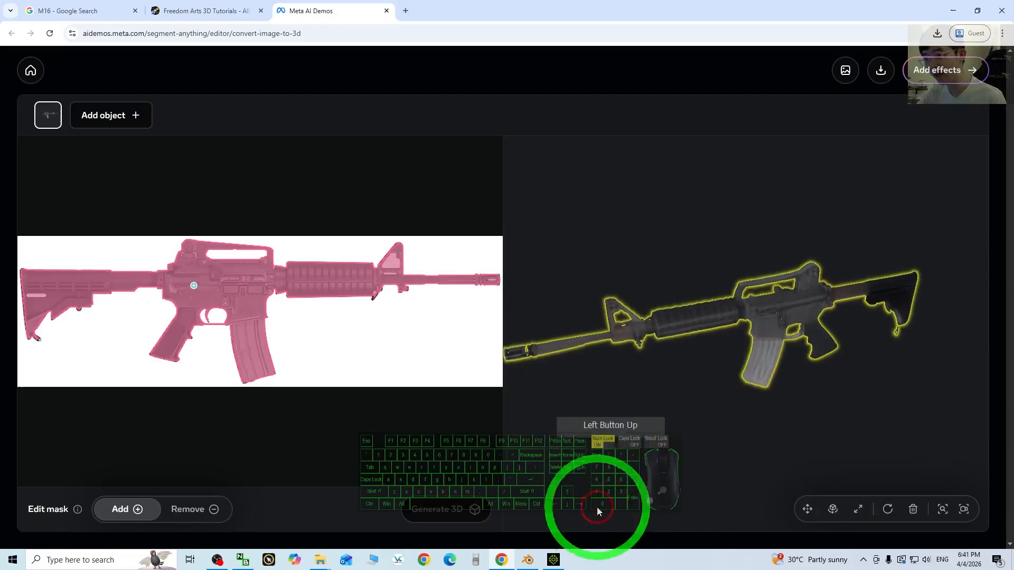
- Switch back to iClone and examine the soldier holding the rifle up close and from different angles
left_click(553, 559)
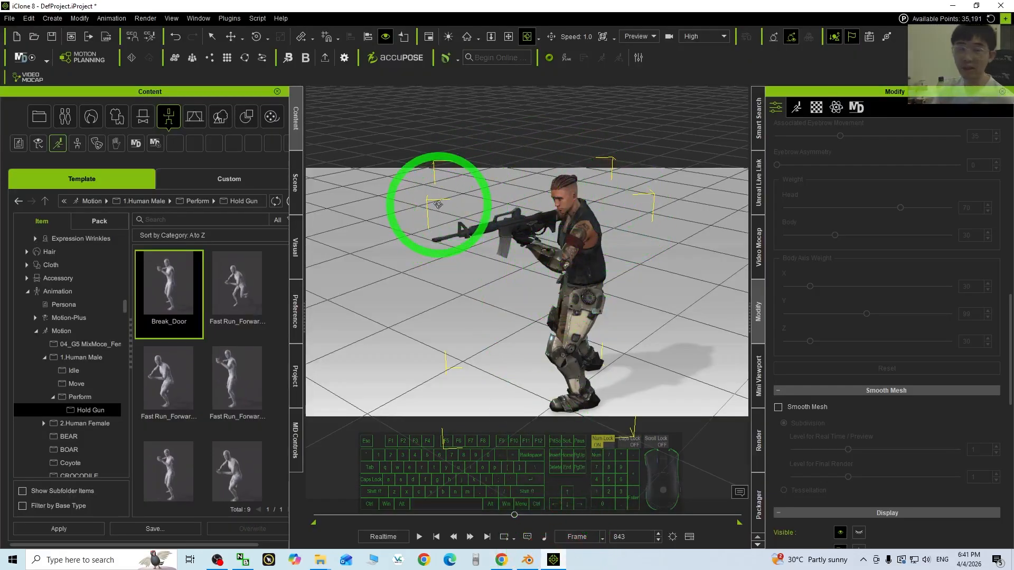
left_click_drag(556, 207, 416, 278)
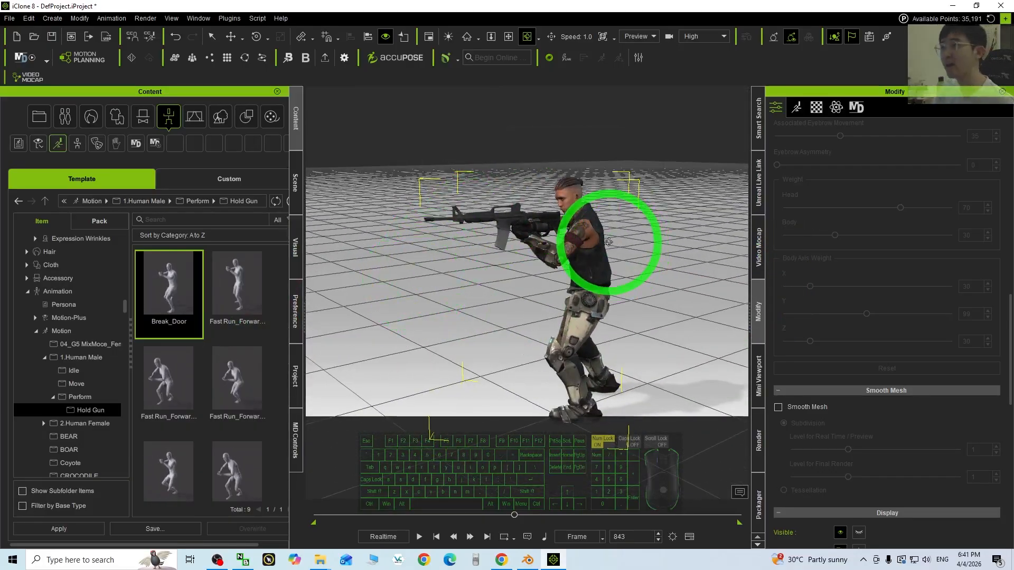
left_click_drag(576, 253, 545, 202)
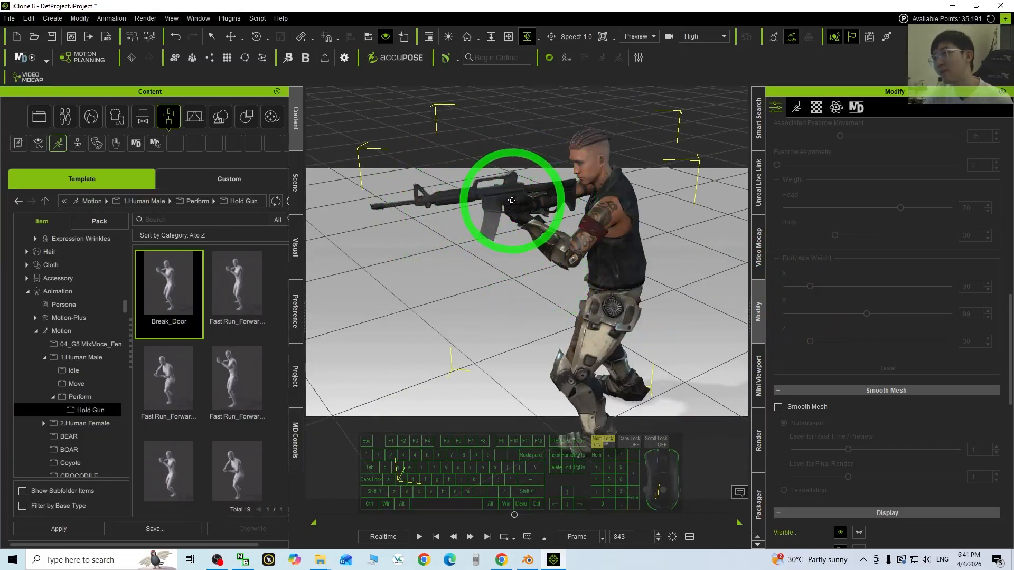
left_click_drag(630, 222, 723, 222)
left_click_drag(658, 258, 492, 202)
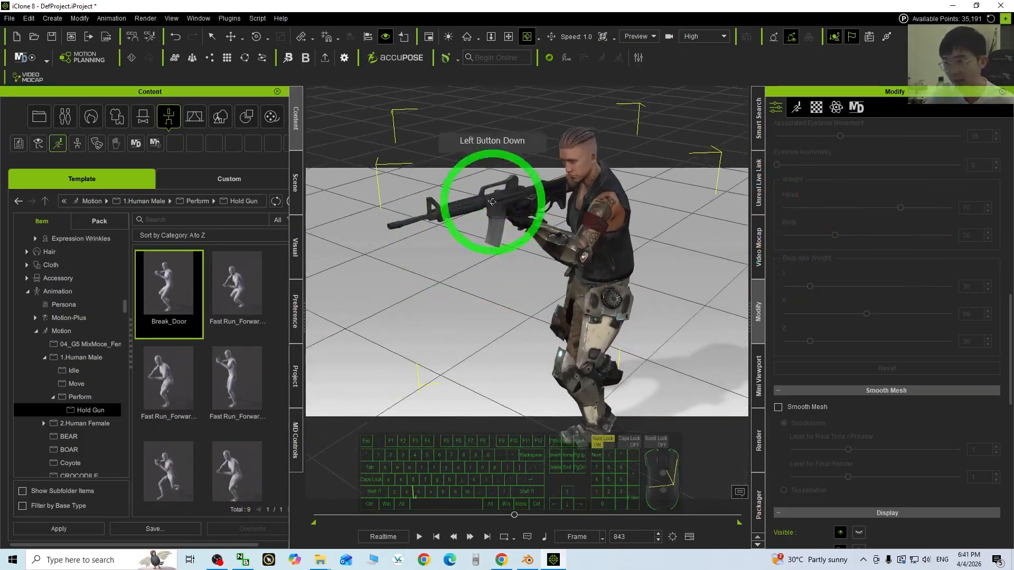
left_click_drag(581, 279, 530, 315)
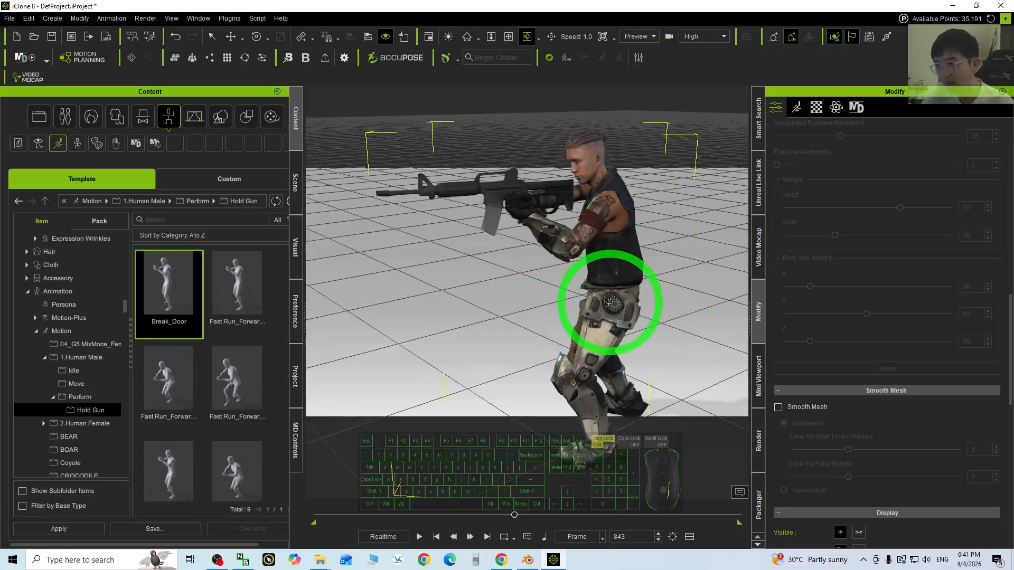
scroll(575, 277, "down", 3)
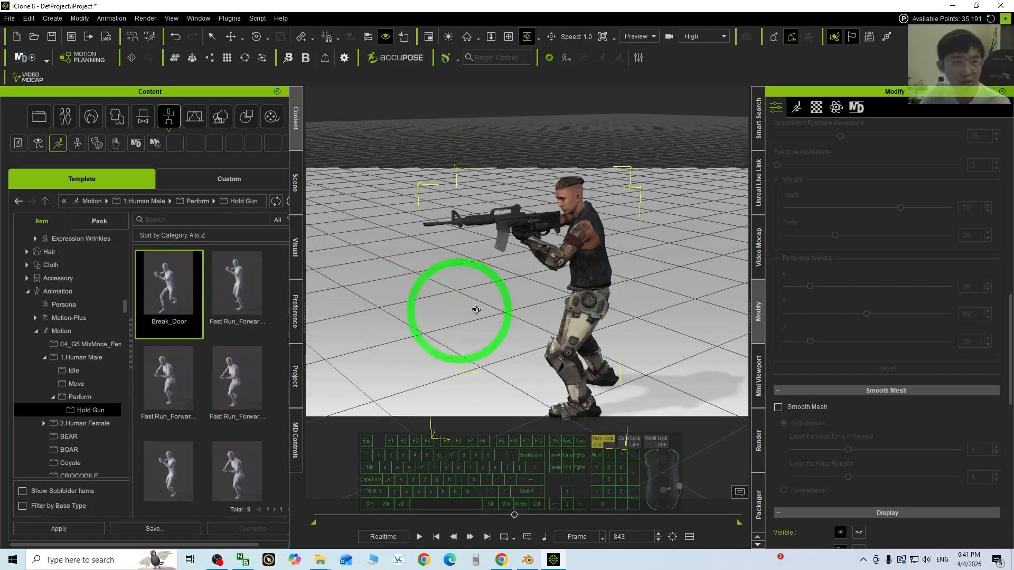
left_click_drag(476, 310, 403, 449)
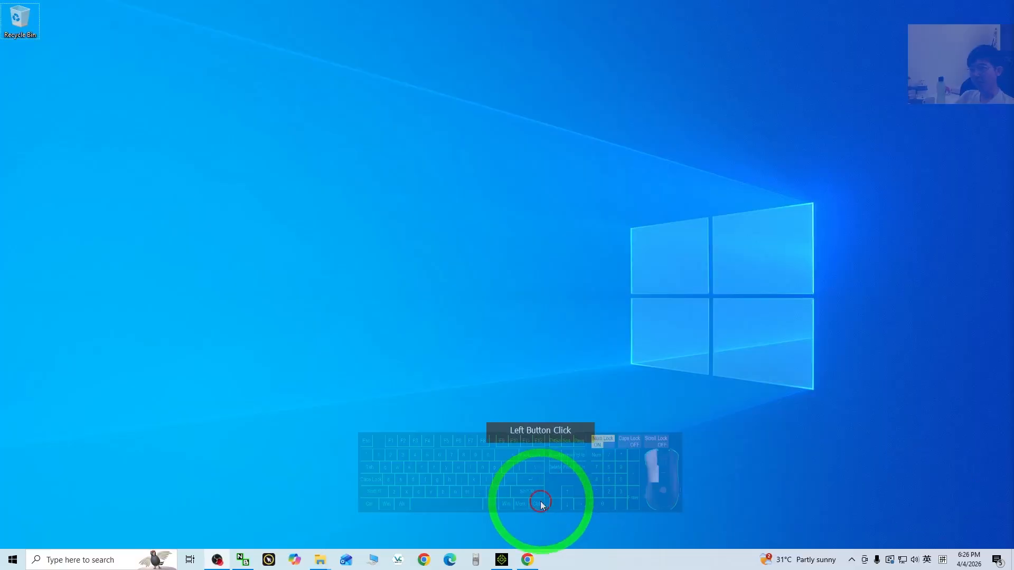
- Switch to Chrome, maximize its window and look through the Google Images results for M16
left_click(527, 559)
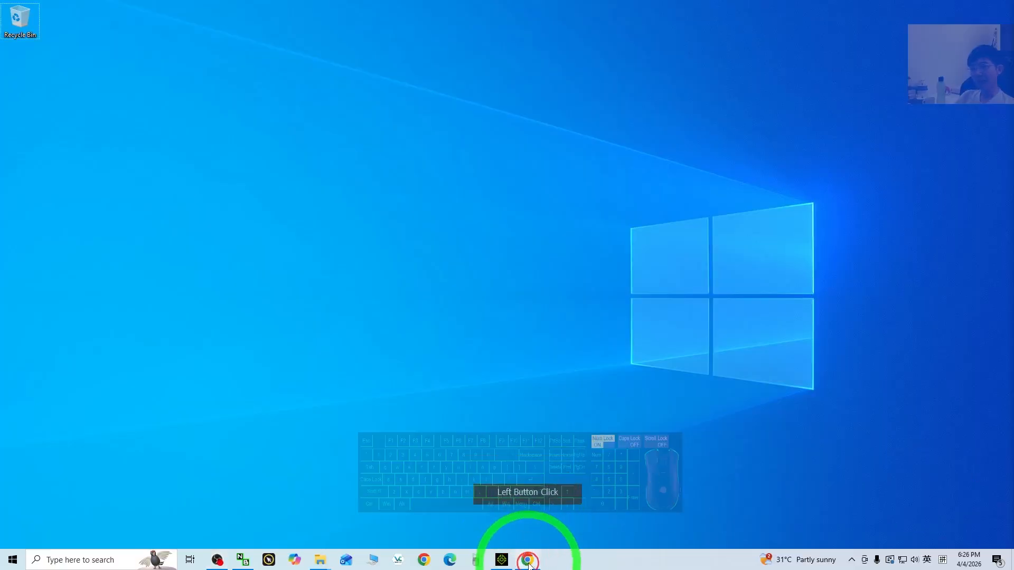
left_click(408, 47)
left_click(464, 16)
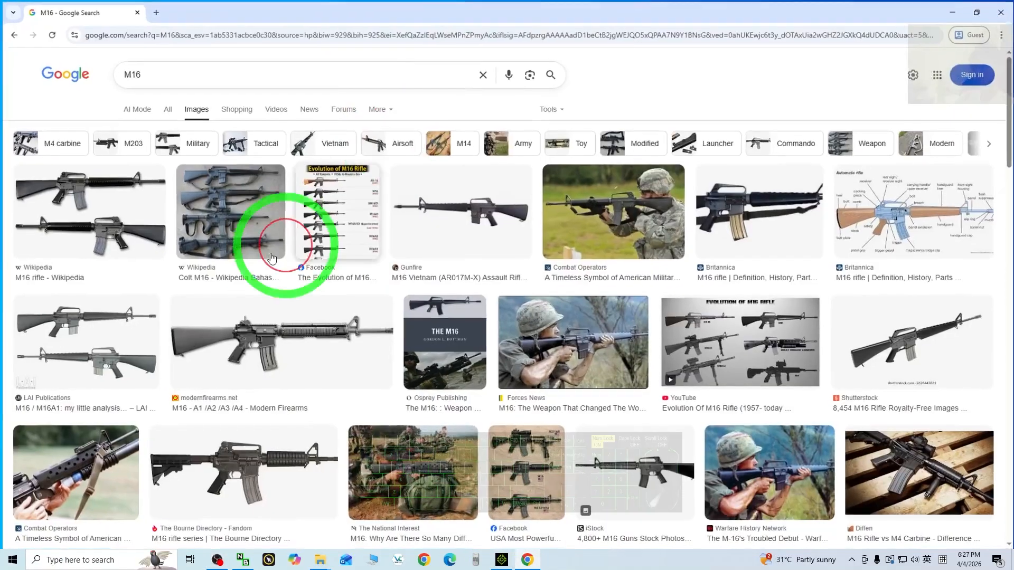
scroll(389, 417, "down", 2)
scroll(390, 417, "up", 2)
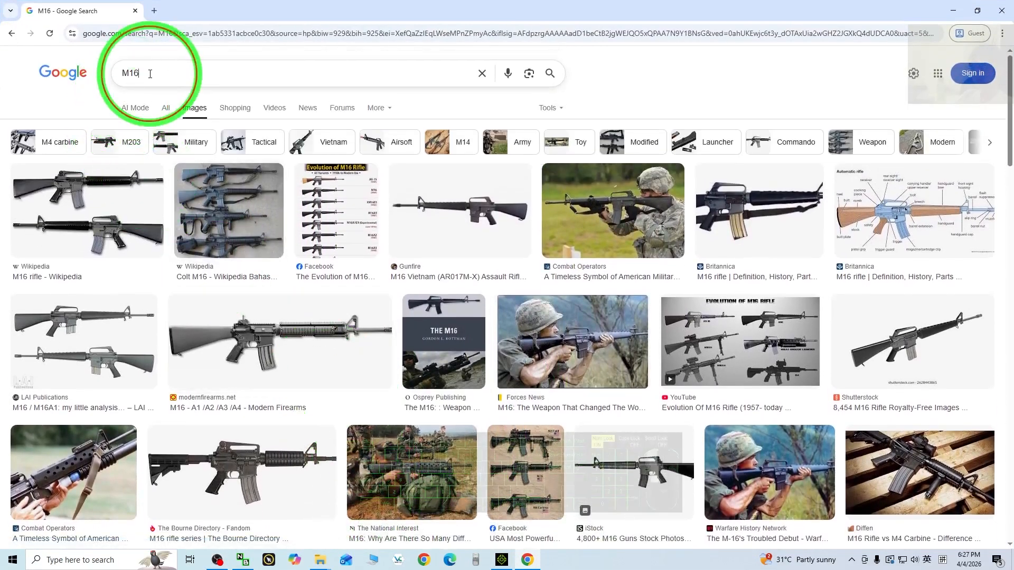
left_click(136, 72)
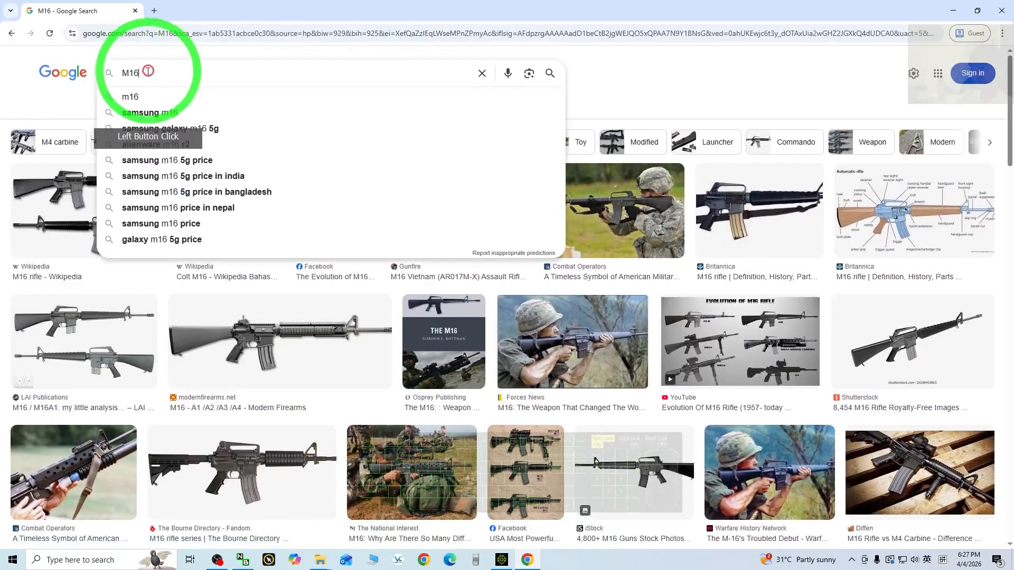
left_click(71, 82)
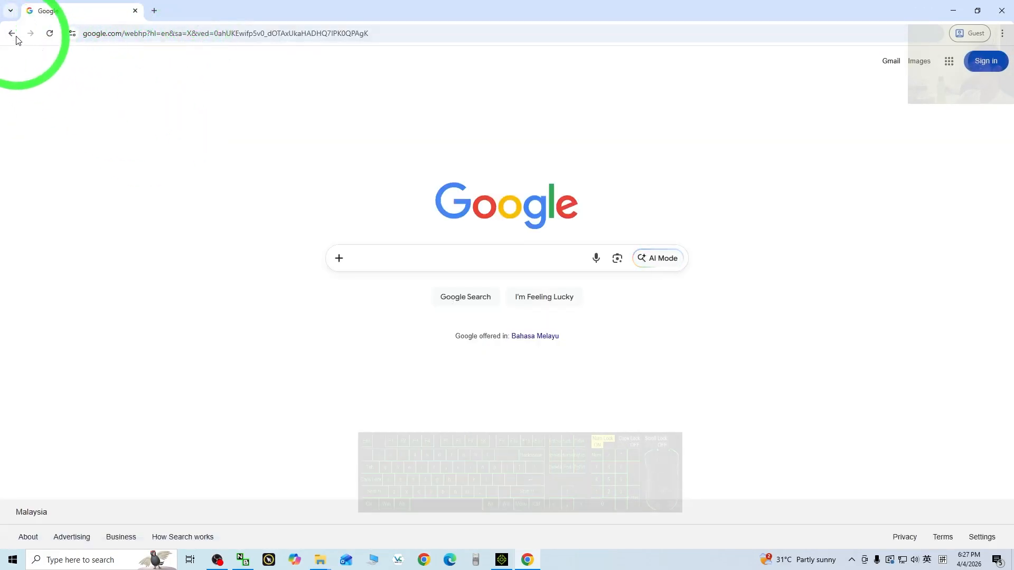
left_click(12, 33)
left_click(174, 71)
left_click(688, 65)
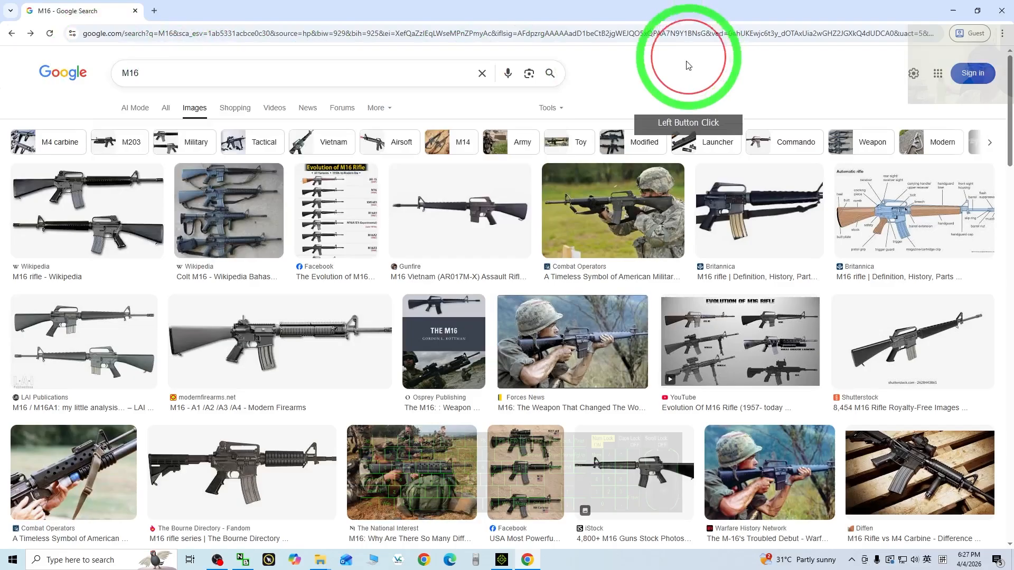
- Open the Bourne Directory M16 rifle series image and save it to the Desktop as ColtM4A1.webp
scroll(486, 294, "down", 1)
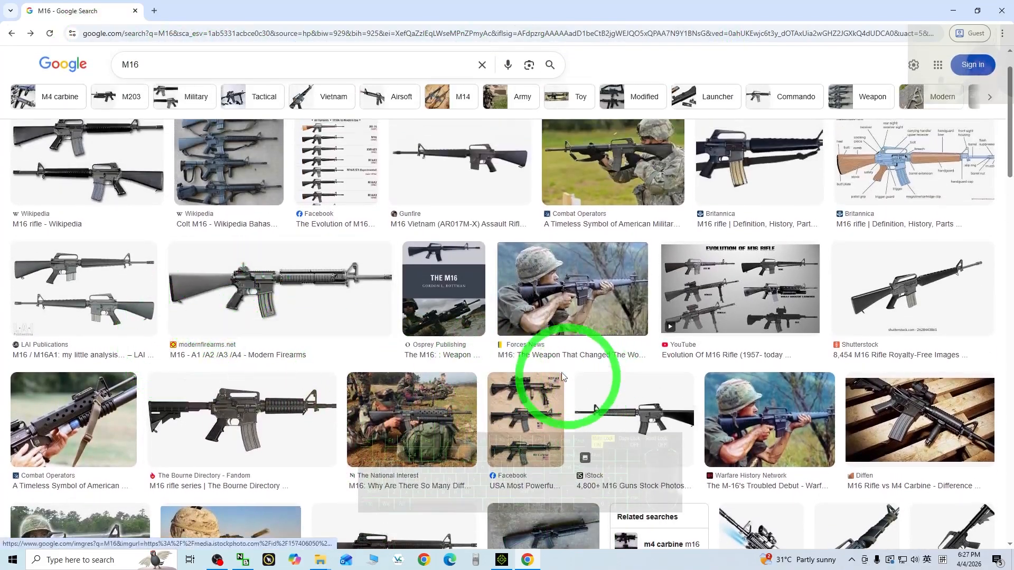
left_click(182, 418)
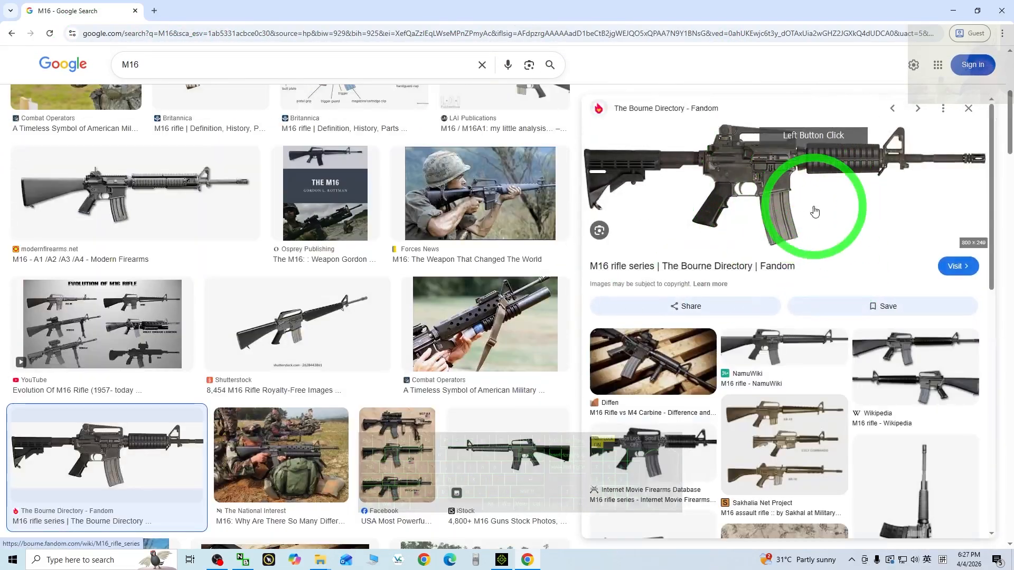
right_click(755, 327)
right_click(807, 349)
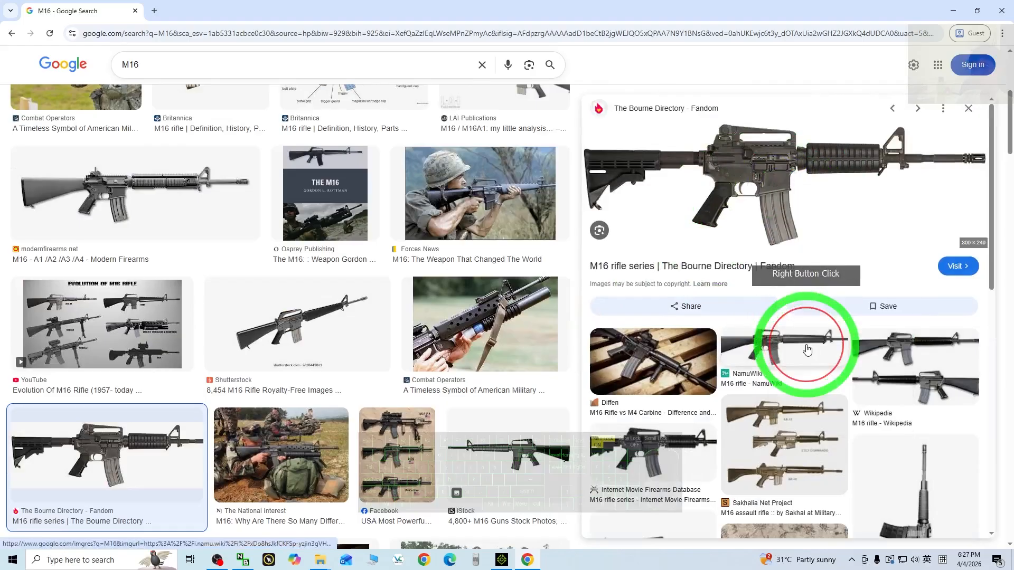
left_click(46, 86)
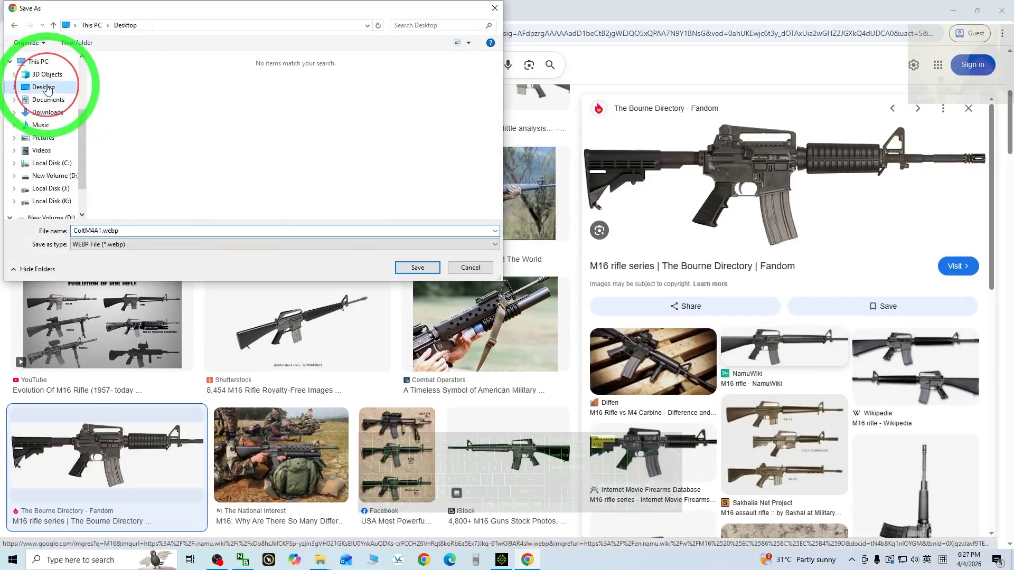
left_click(140, 230)
left_click(417, 268)
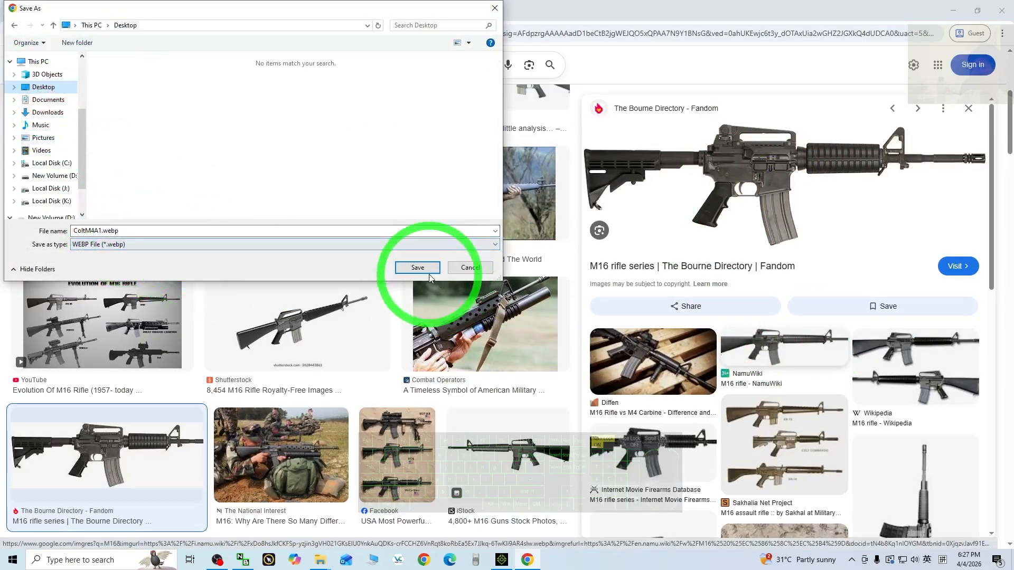
- Minimize Chrome and select the saved ColtM4A1.webp image on the desktop
left_click(952, 11)
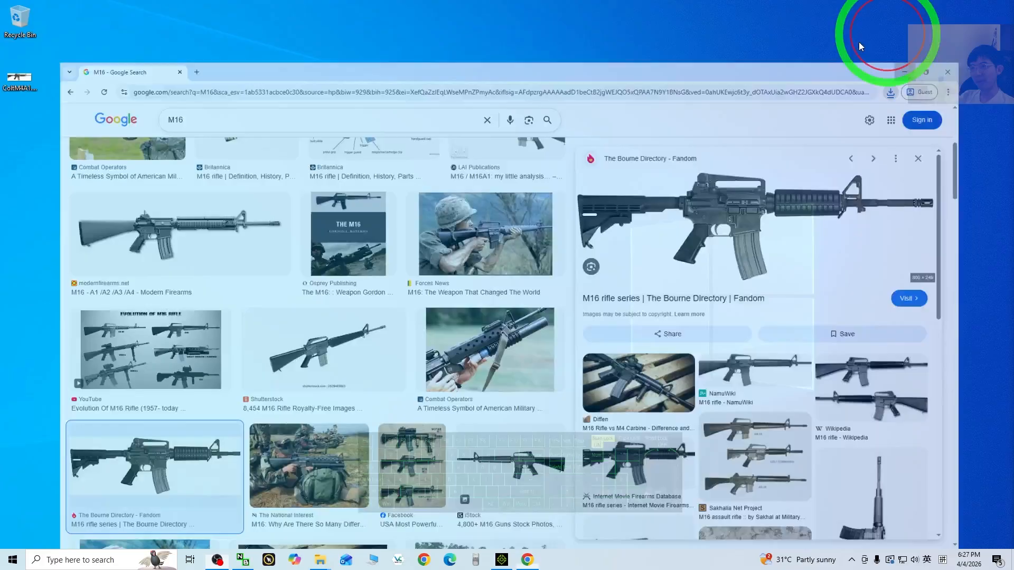
left_click(65, 125)
left_click(33, 86)
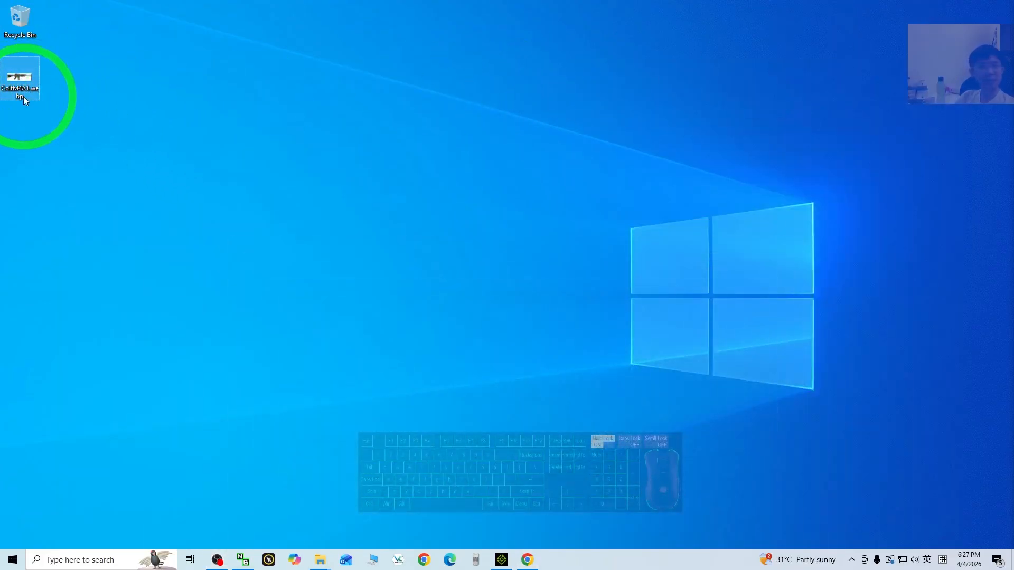
- Open ColtM4A1.webp from the desktop in the photo viewer, save a copy to the Desktop as ColtM4A1.png and close the viewer
right_click(19, 71)
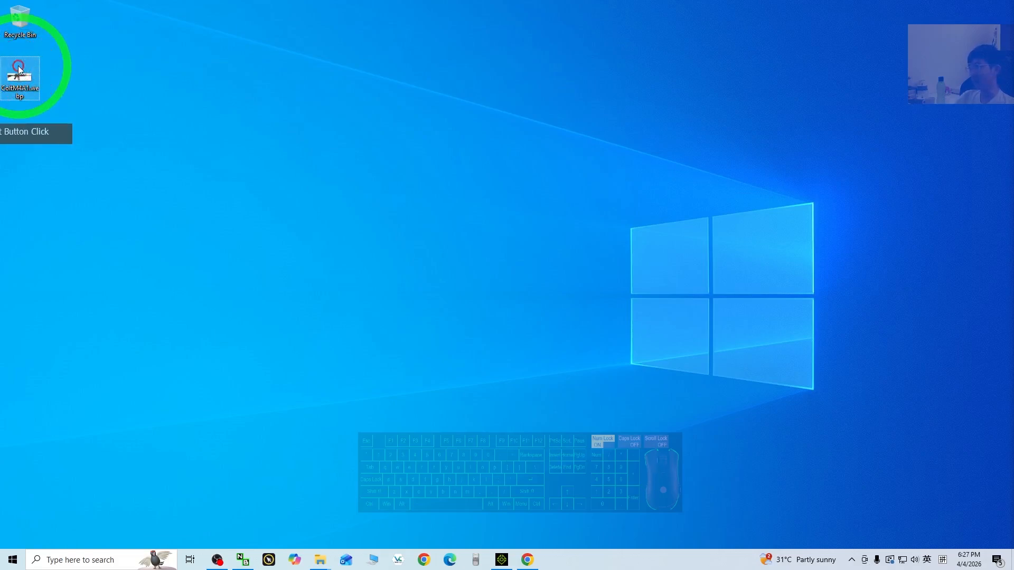
double_click(18, 70)
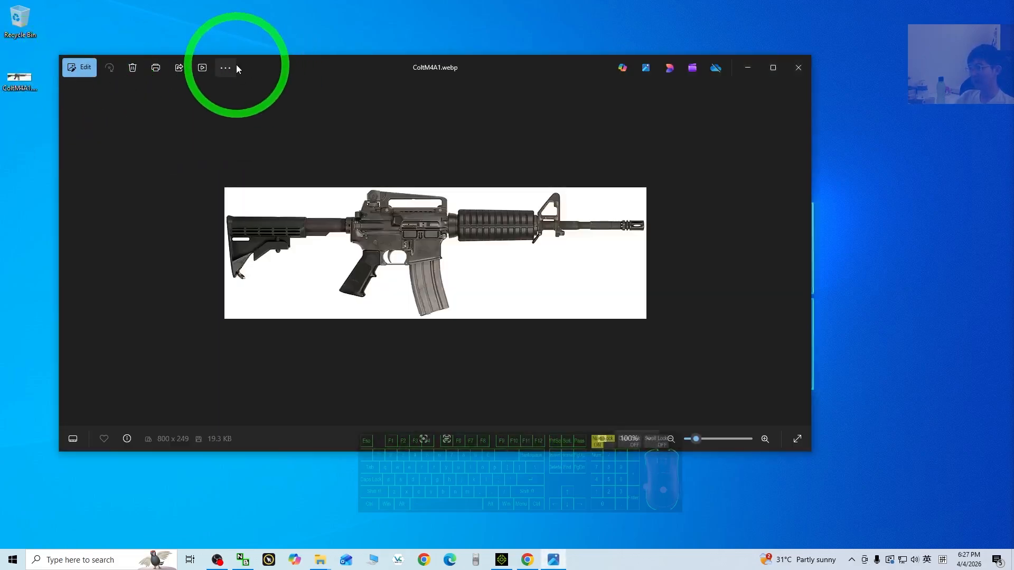
left_click(225, 67)
left_click(161, 95)
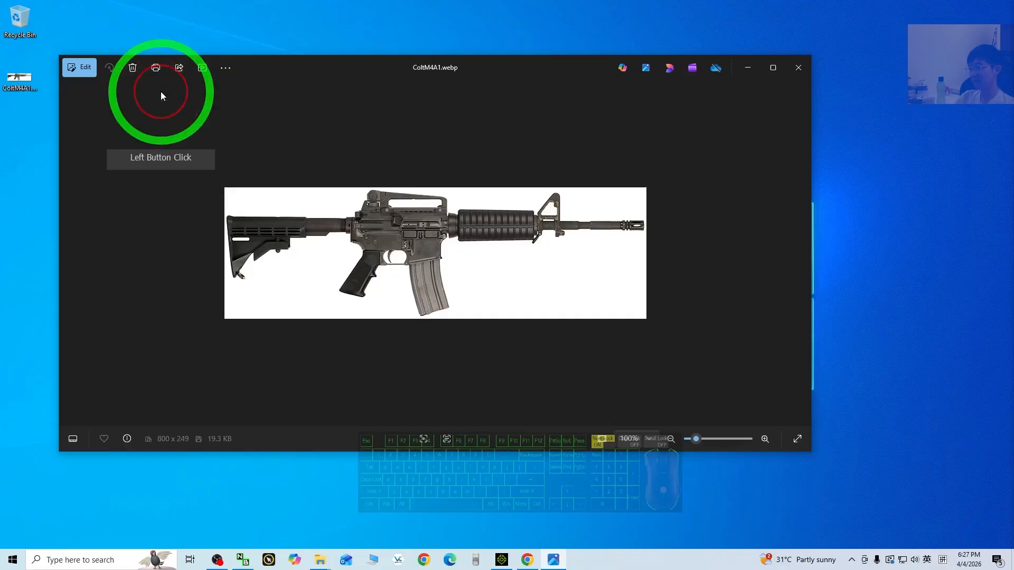
left_click(160, 300)
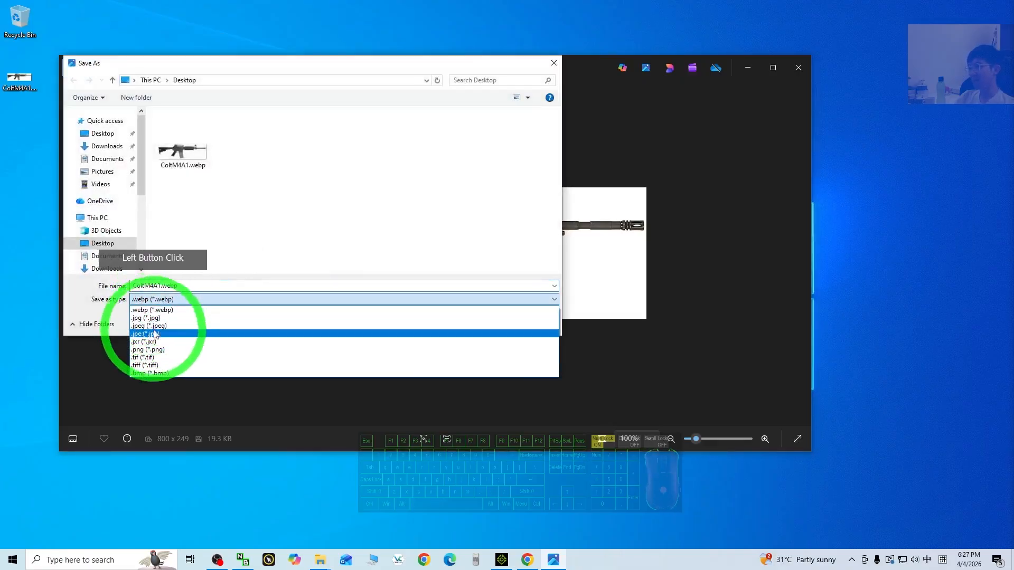
left_click(149, 349)
left_click(289, 249)
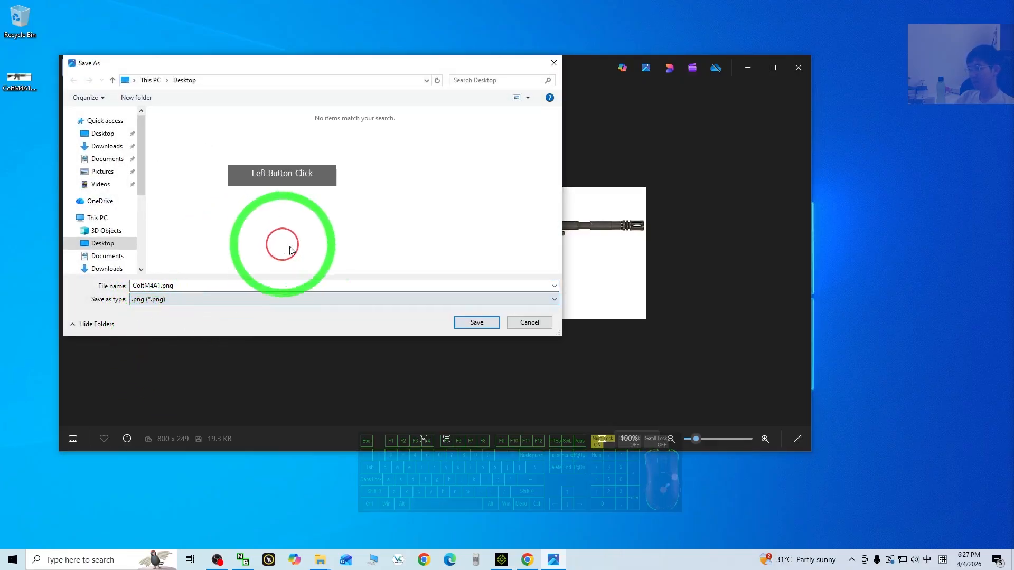
left_click(476, 322)
left_click(108, 181)
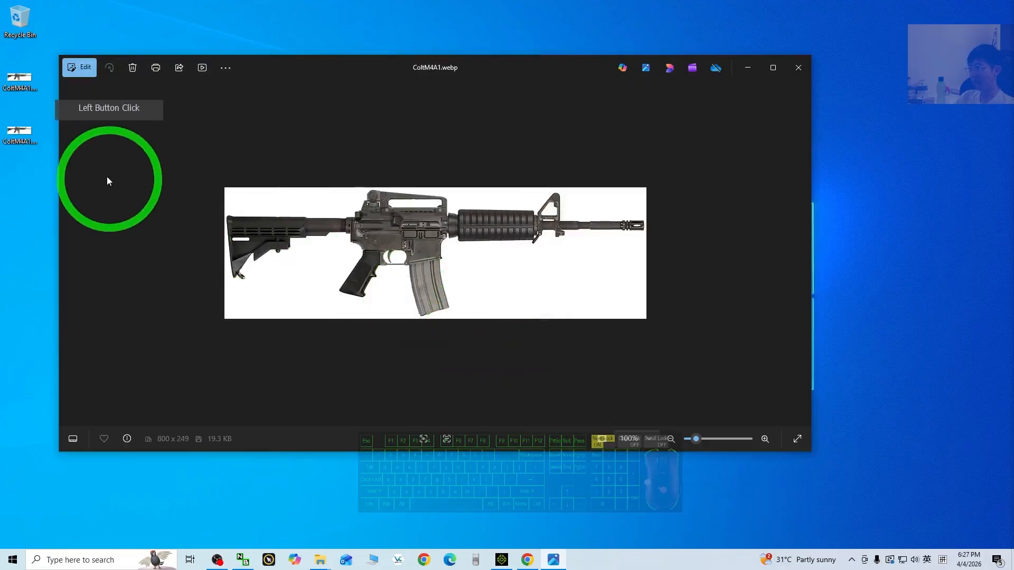
left_click(22, 136)
left_click(799, 67)
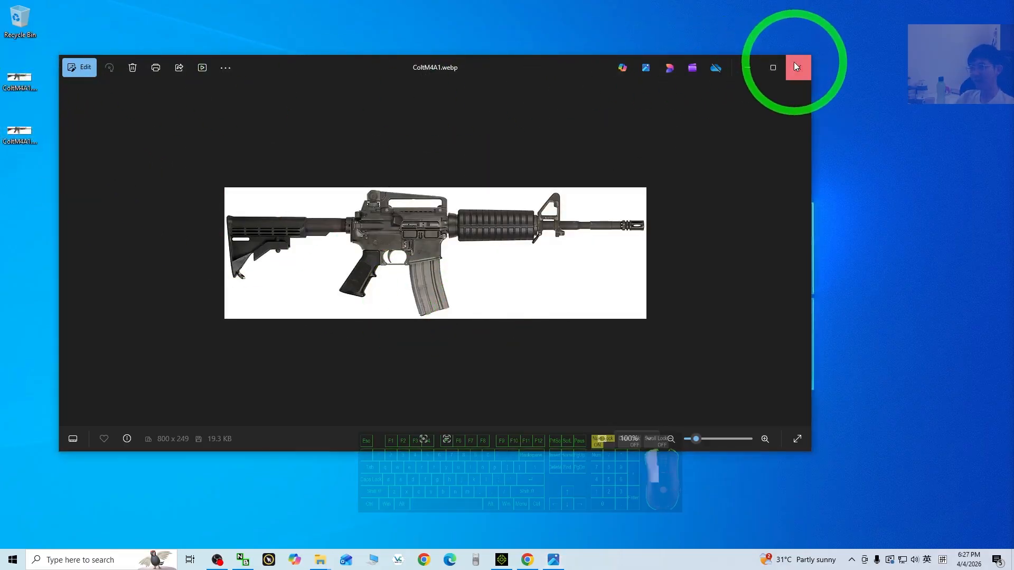
- Delete the WEBP version of the rifle image from the desktop and check ColtM4A1.png in the photo viewer
left_click(29, 90)
key("Delete")
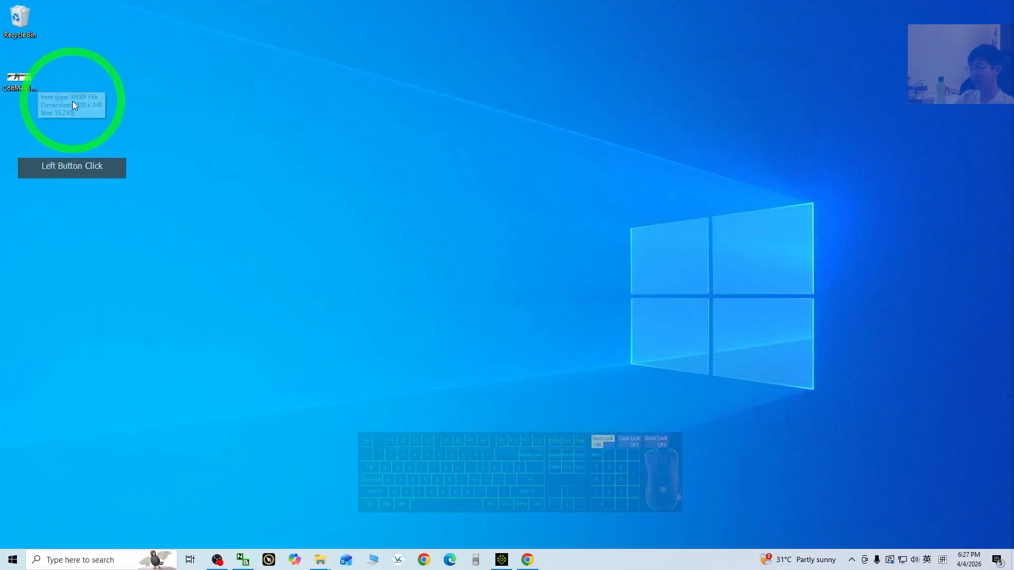
left_click(28, 71)
double_click(27, 79)
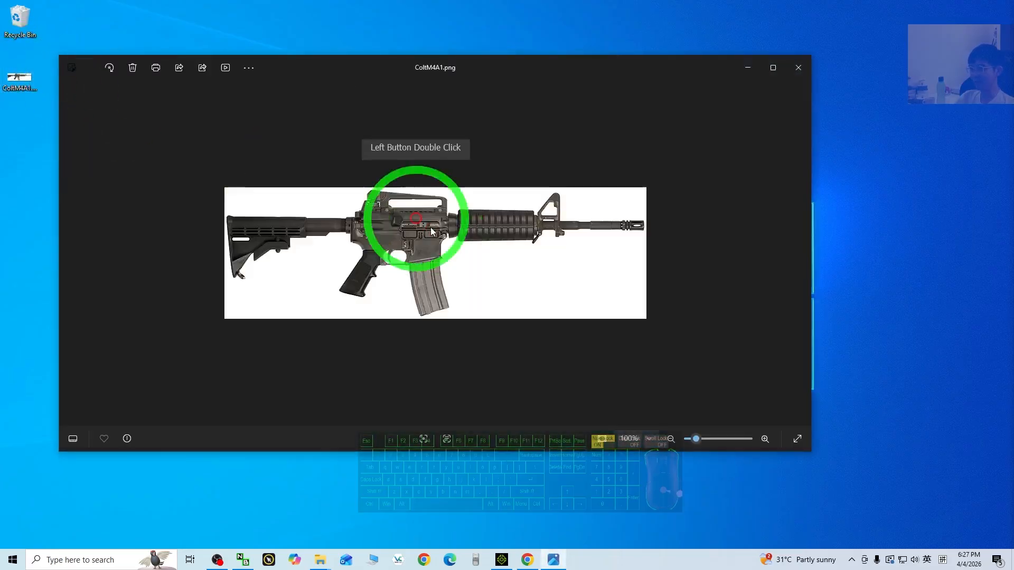
left_click(800, 68)
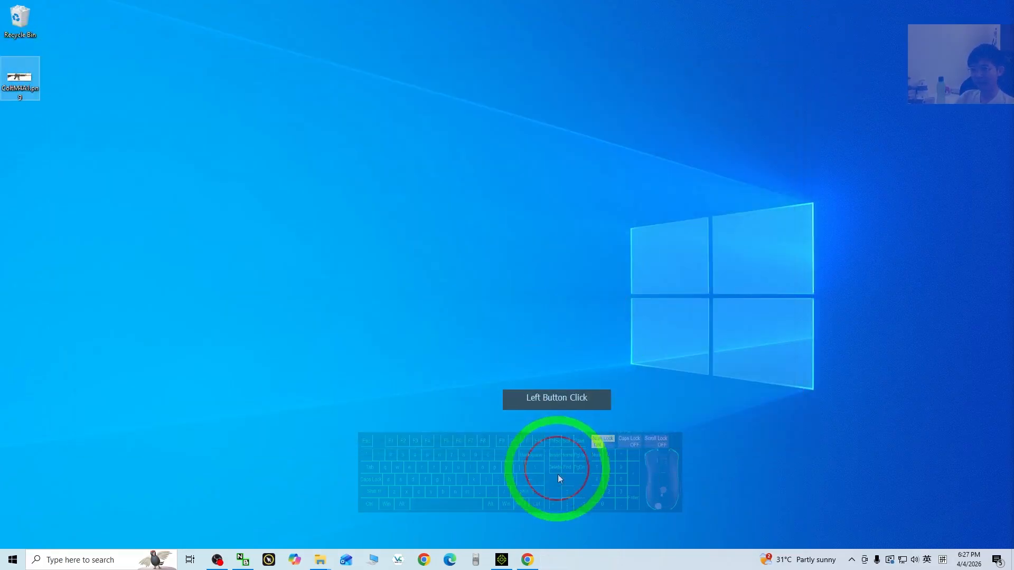
- Switch to Chrome and load freedom3d.art in a new tab
left_click(527, 560)
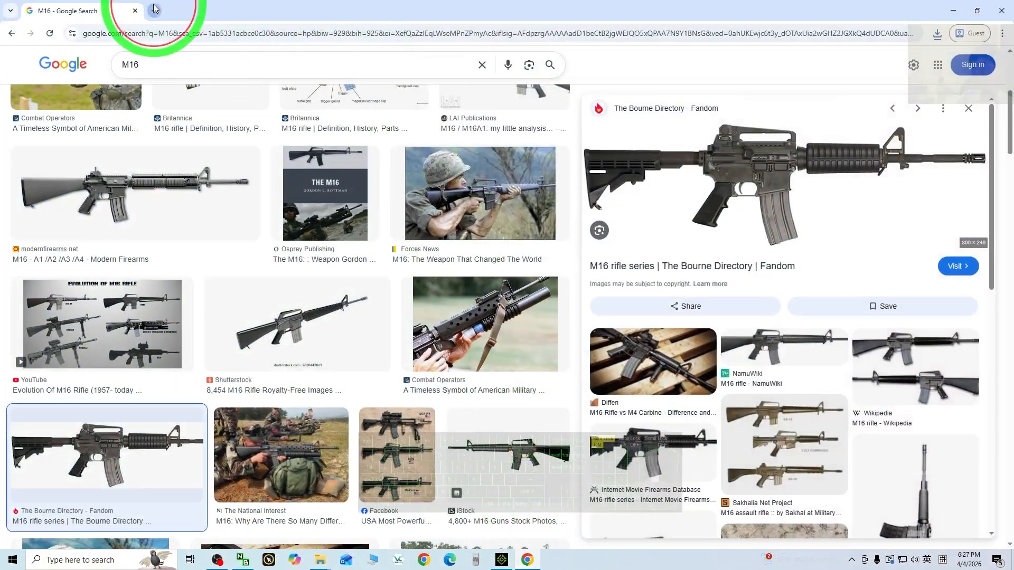
left_click(154, 10)
left_click(359, 28)
type("freedom3d.art")
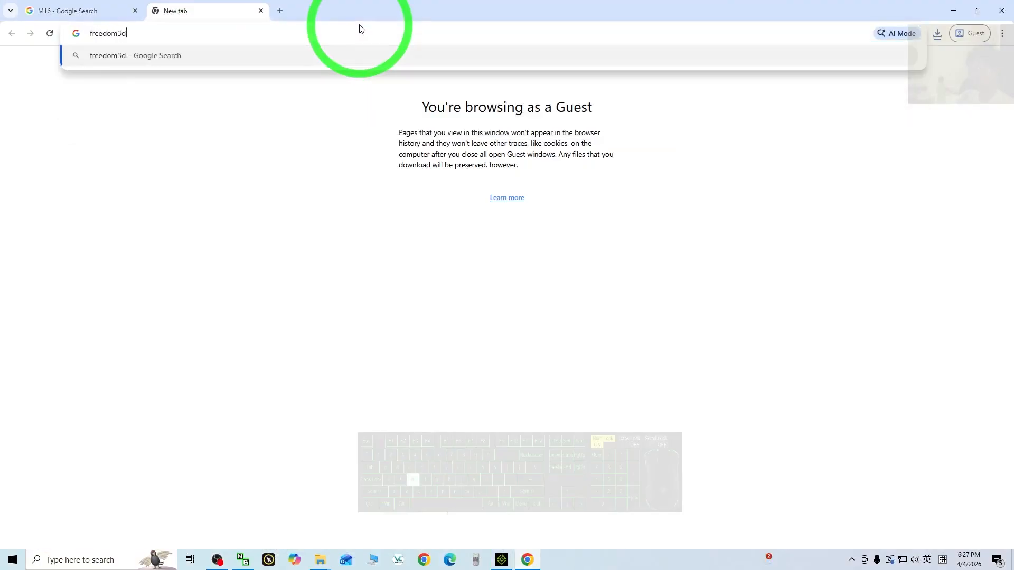
key("Return")
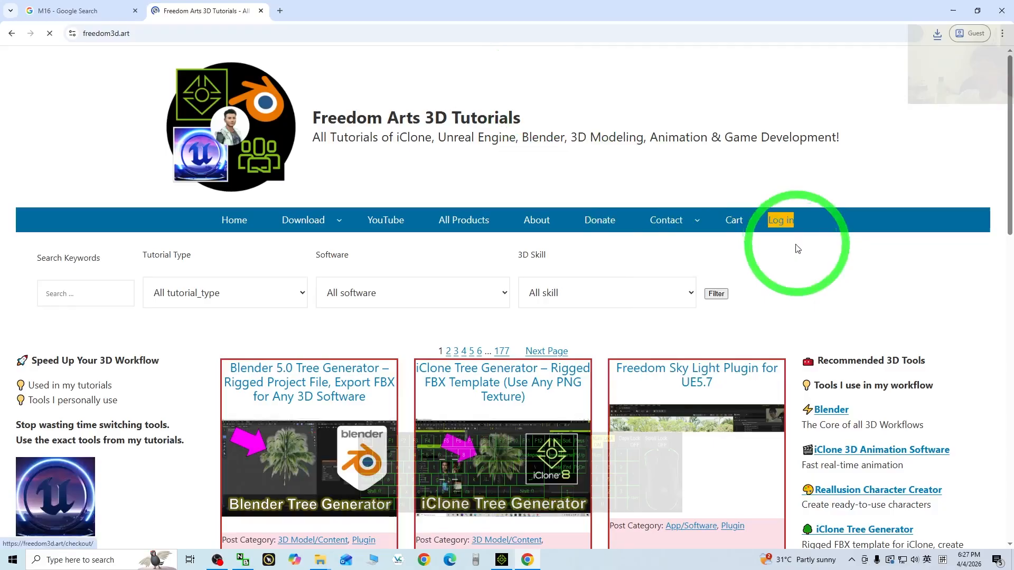
- Open the SAM 3D link from the AI Image → 3D Tools list in a new tab and accept the Playground terms
scroll(644, 292, "down", 3)
scroll(644, 292, "down", 1)
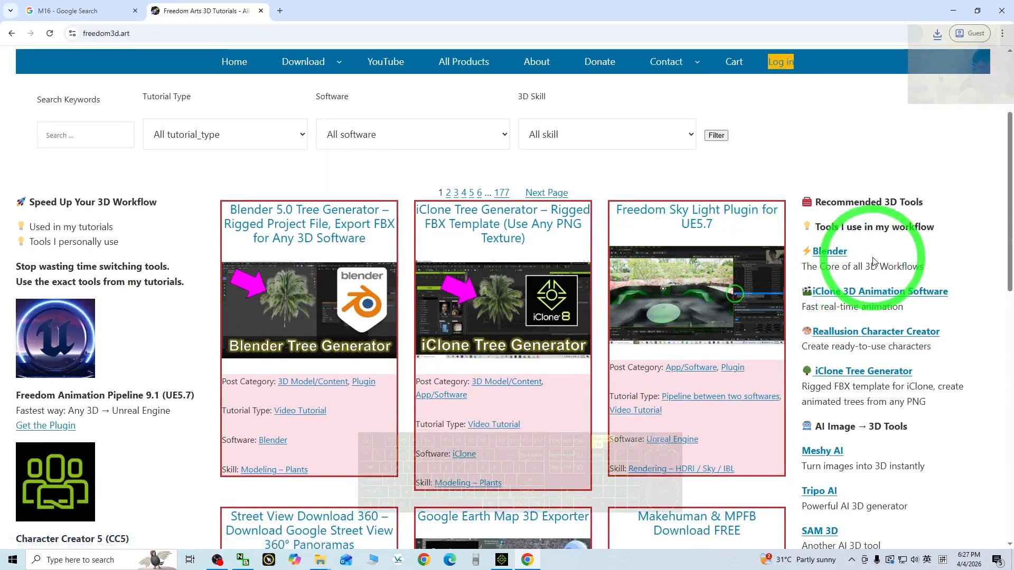
scroll(916, 273, "down", 4)
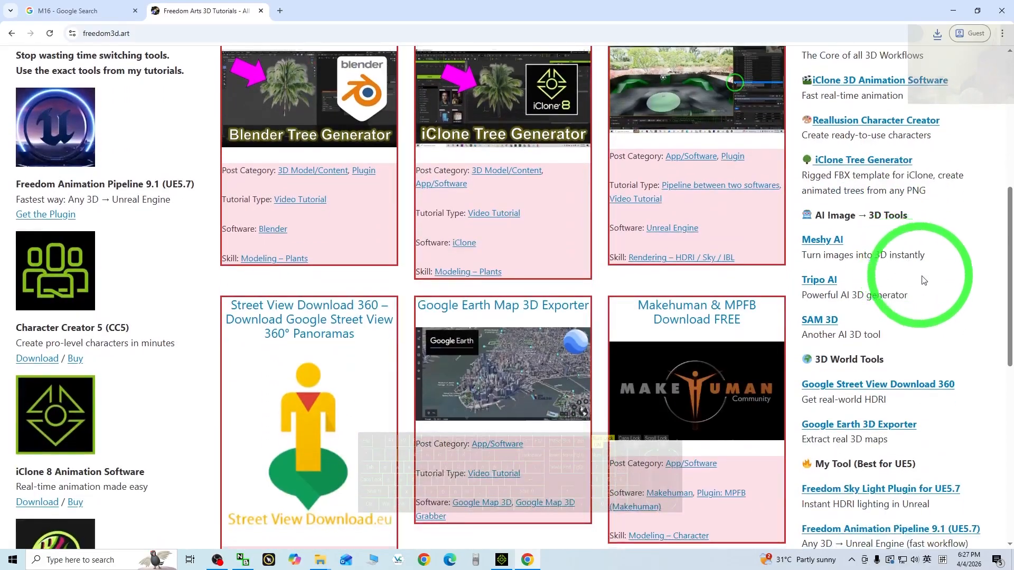
right_click(820, 323)
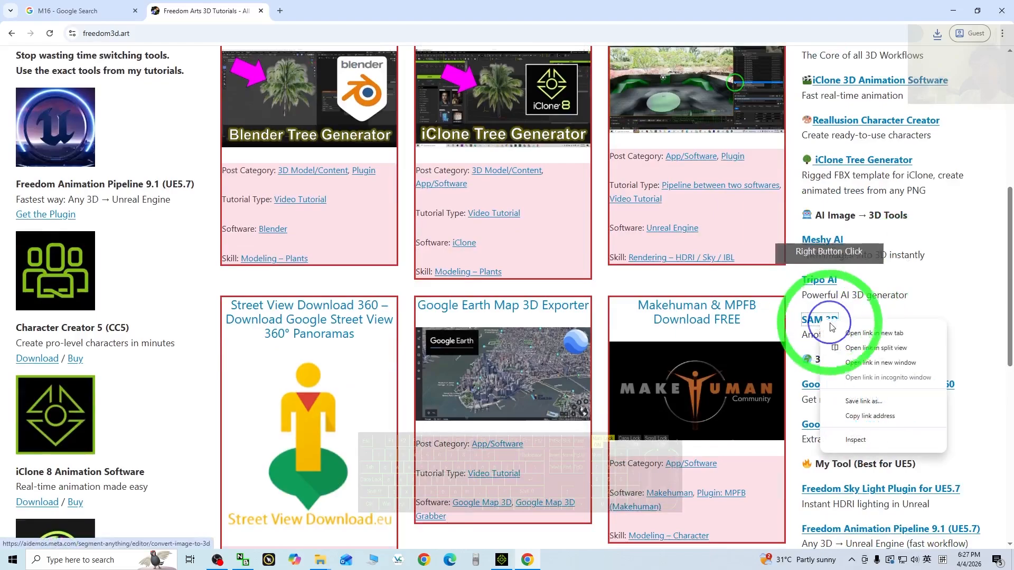
left_click(863, 335)
left_click(333, 11)
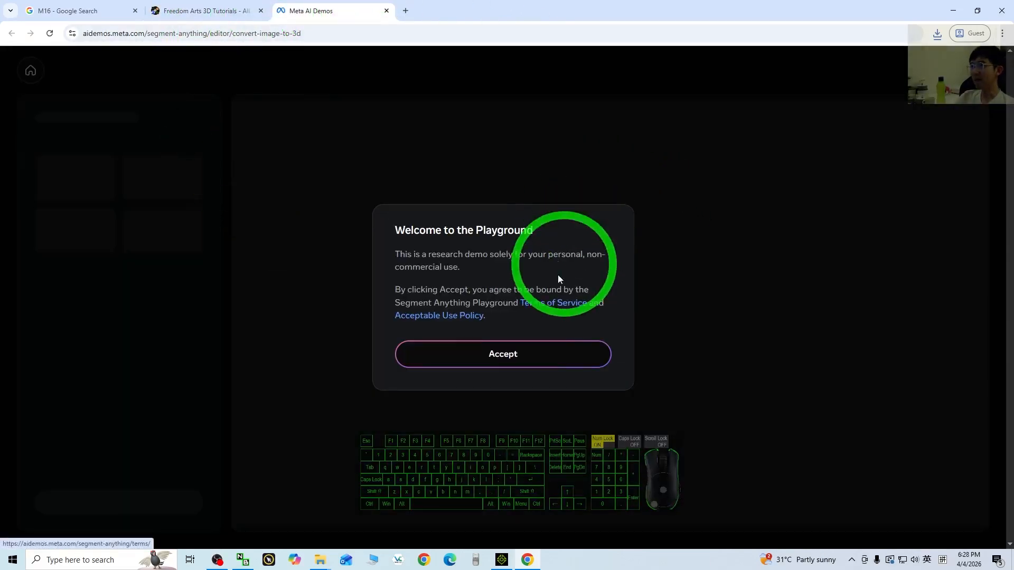
left_click(486, 360)
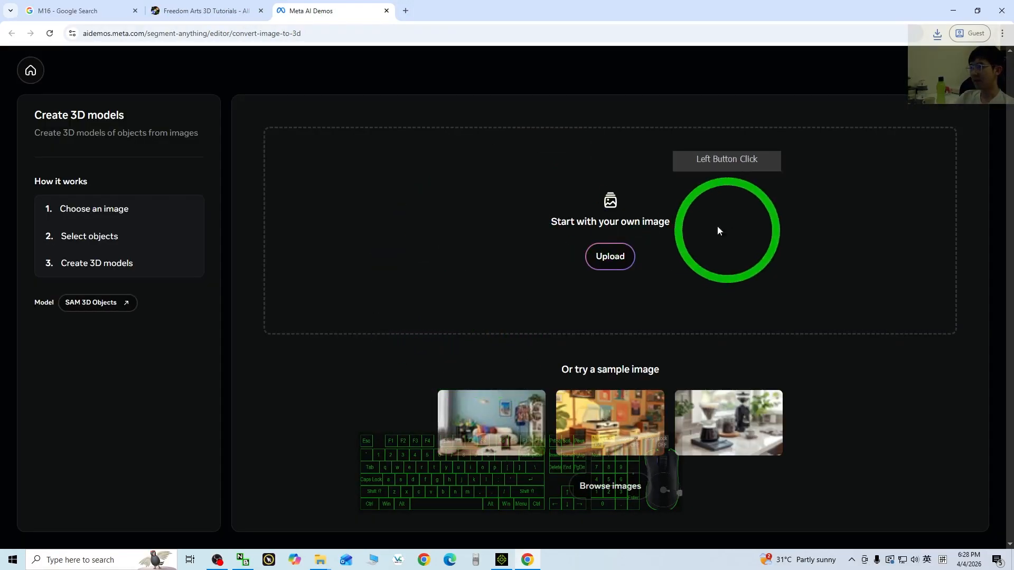
- Upload ColtM4A1.png from the Desktop as the source image for the 3D model
left_click(610, 257)
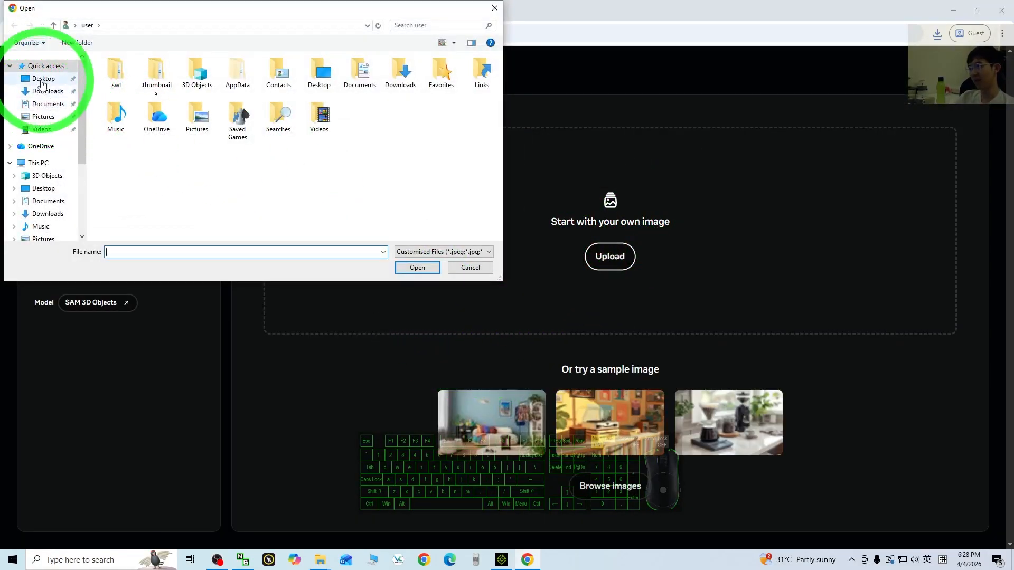
left_click(42, 80)
double_click(117, 95)
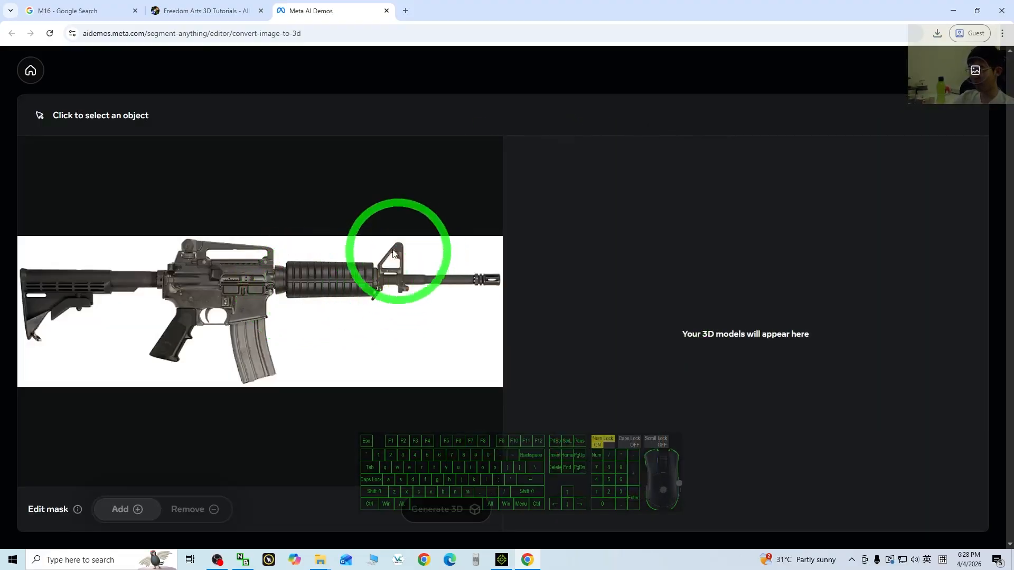
- Select the entire rifle in the image as the object, dismiss the guide tips and generate its 3D model
left_click(195, 286)
left_click(239, 282)
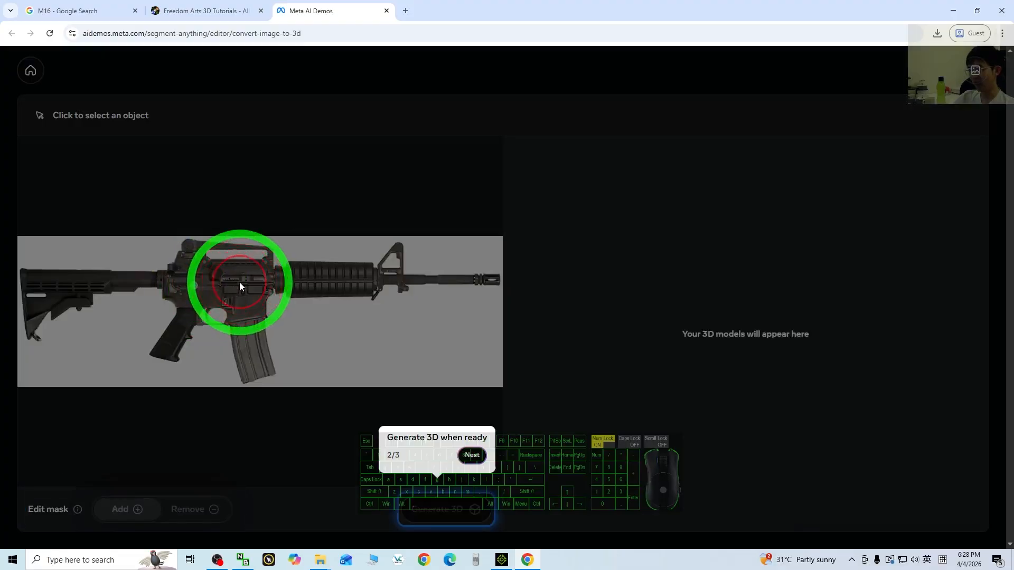
left_click(294, 274)
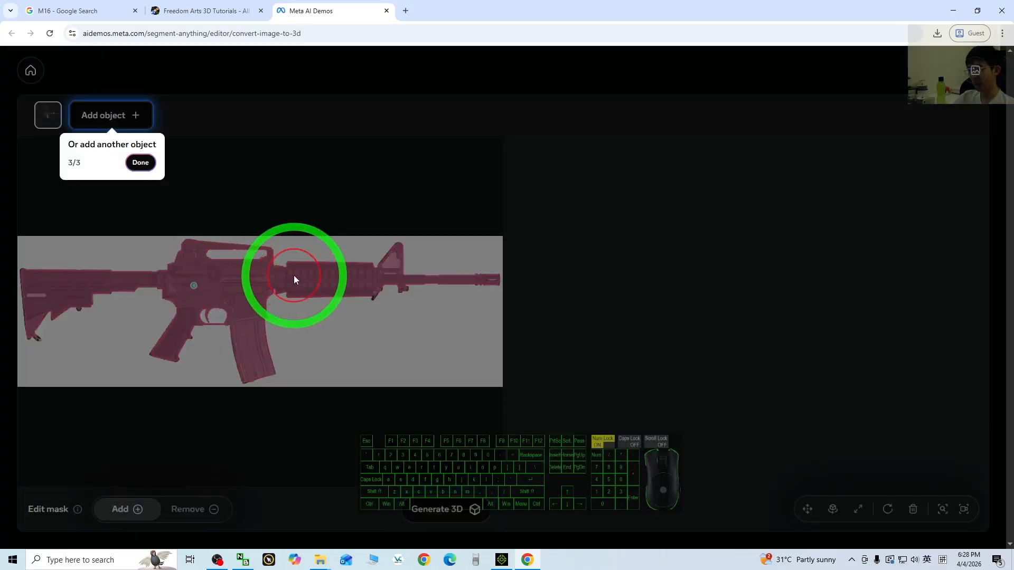
left_click(345, 280)
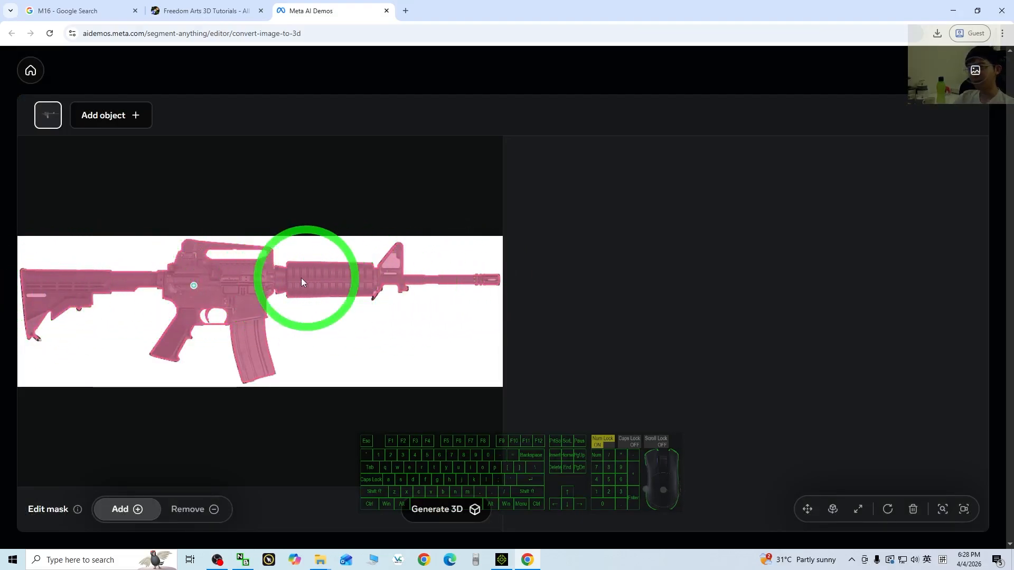
left_click(436, 510)
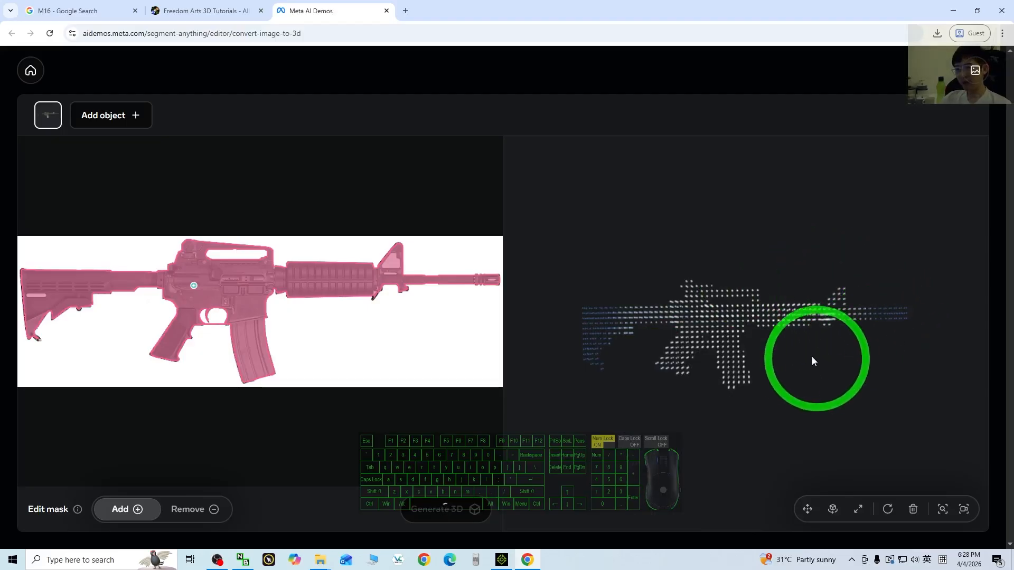
- Dismiss the guide tip and examine the generated 3D rifle from different angles
left_click_drag(812, 357, 681, 383)
left_click_drag(796, 358, 812, 350)
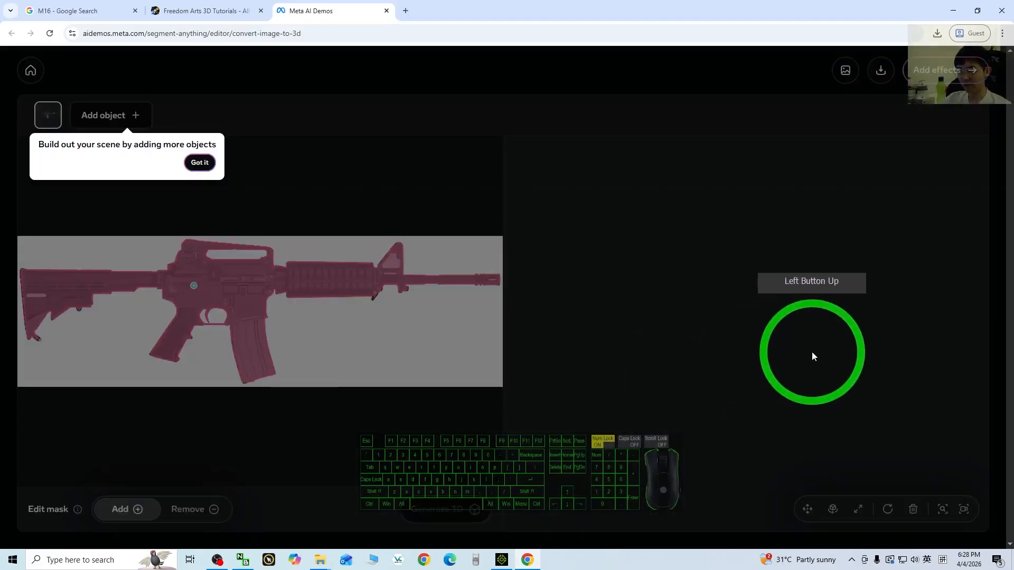
left_click_drag(739, 336, 749, 354)
left_click(837, 349)
left_click_drag(836, 351, 876, 68)
scroll(743, 343, "up", 5)
- Download the generated rifle, Object 0, in GLB format to the Desktop as M16 v1.glb
left_click(880, 70)
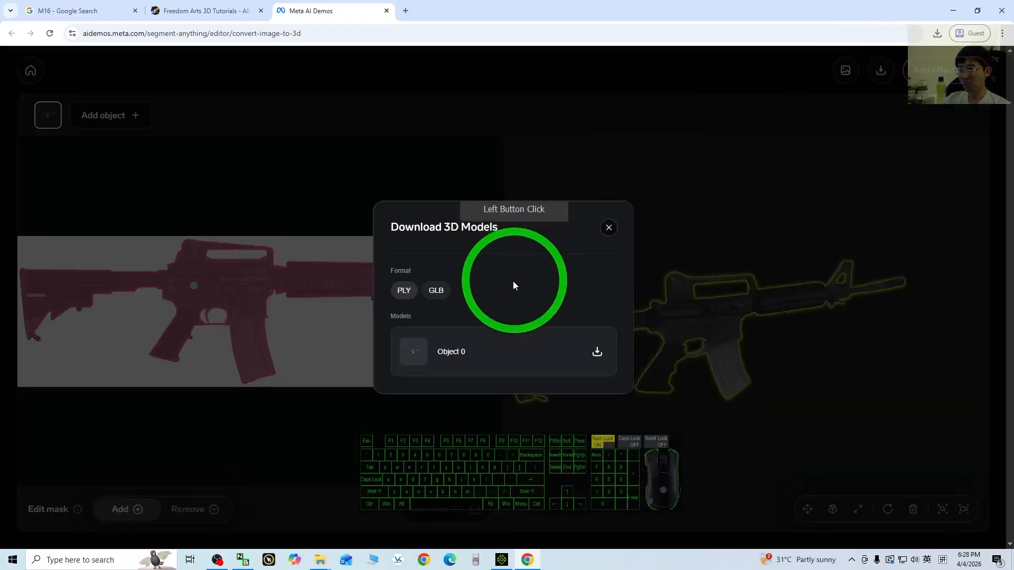
left_click(597, 352)
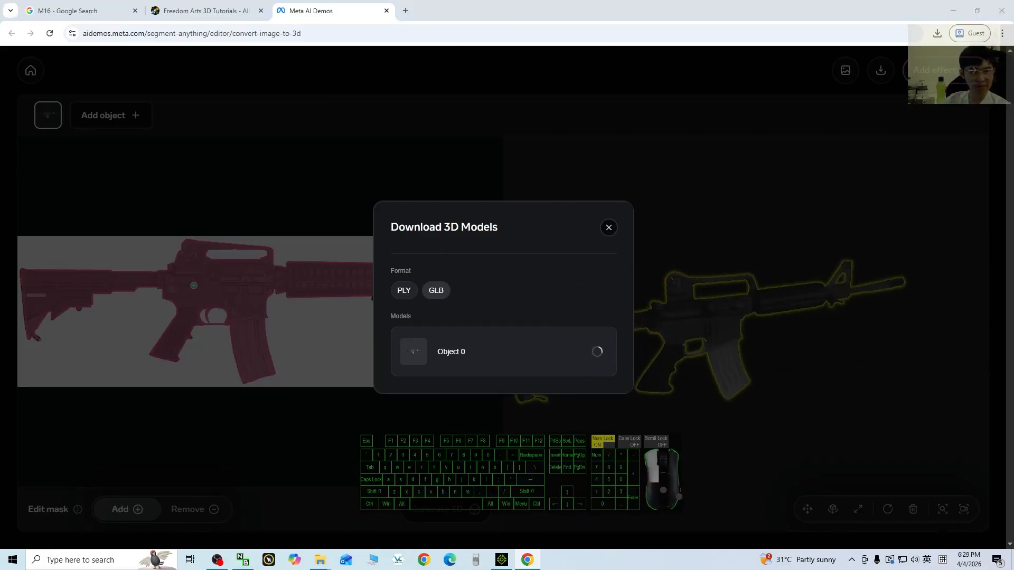
left_click(761, 141)
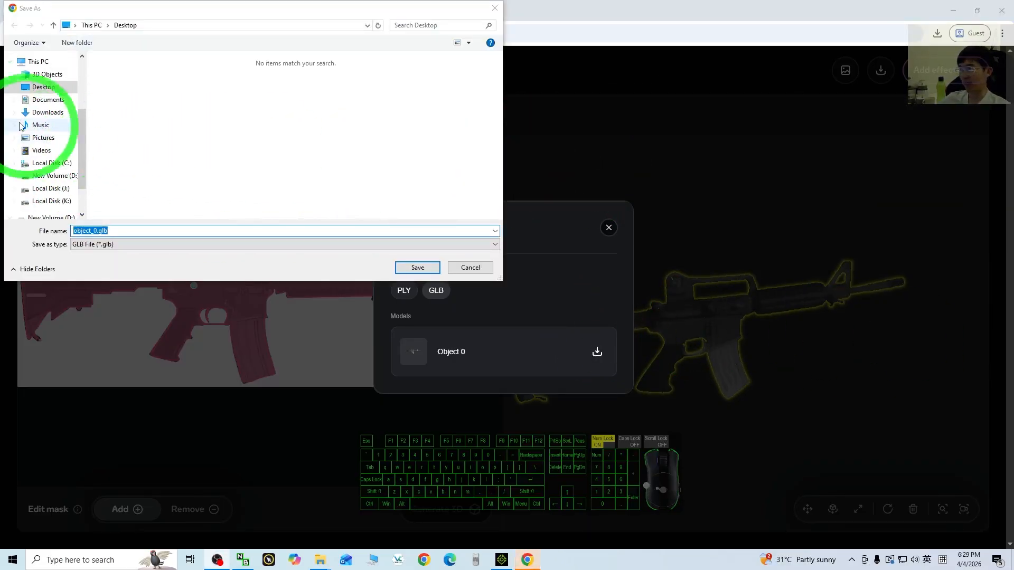
left_click(45, 87)
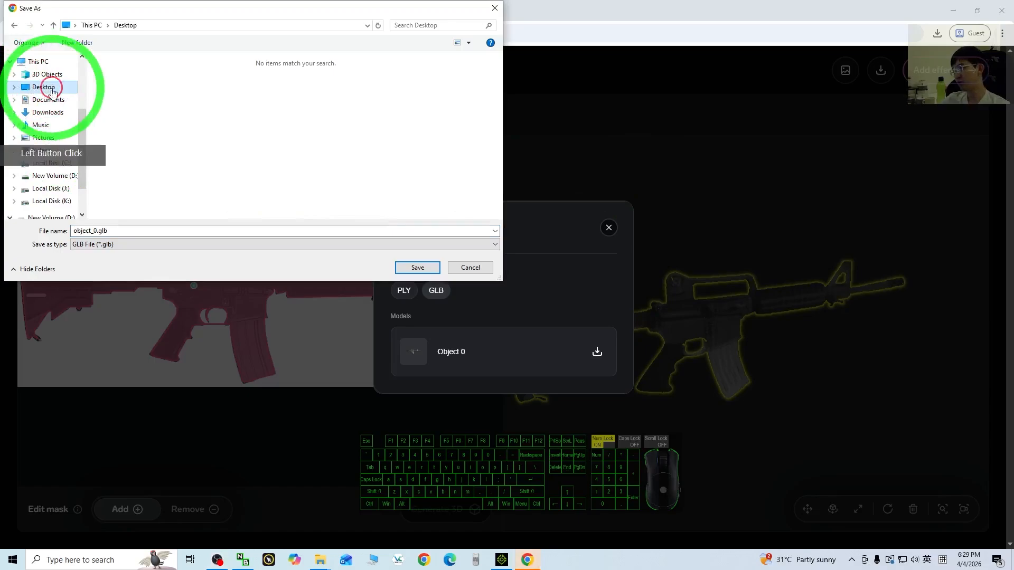
left_click(117, 229)
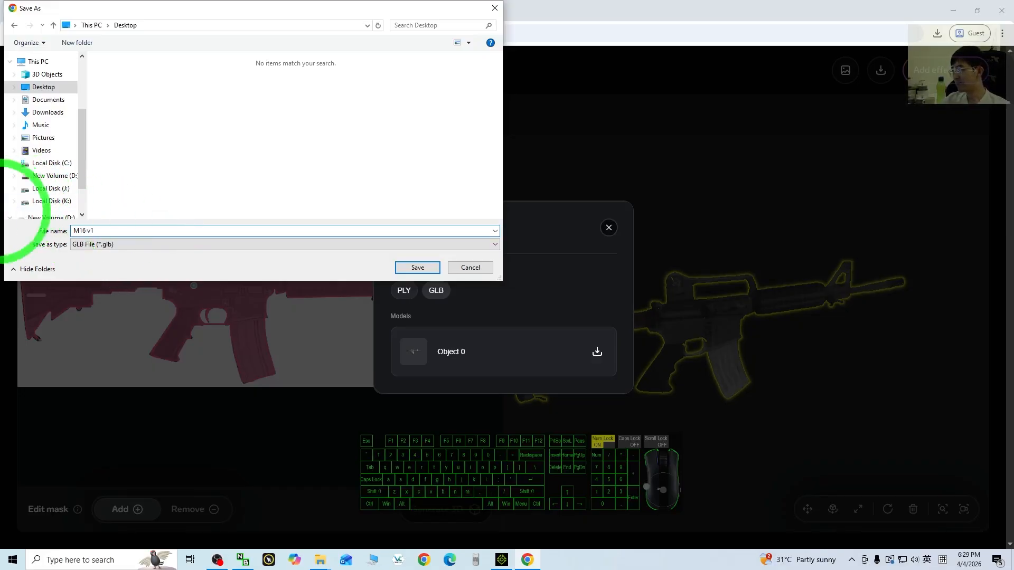
left_click(417, 267)
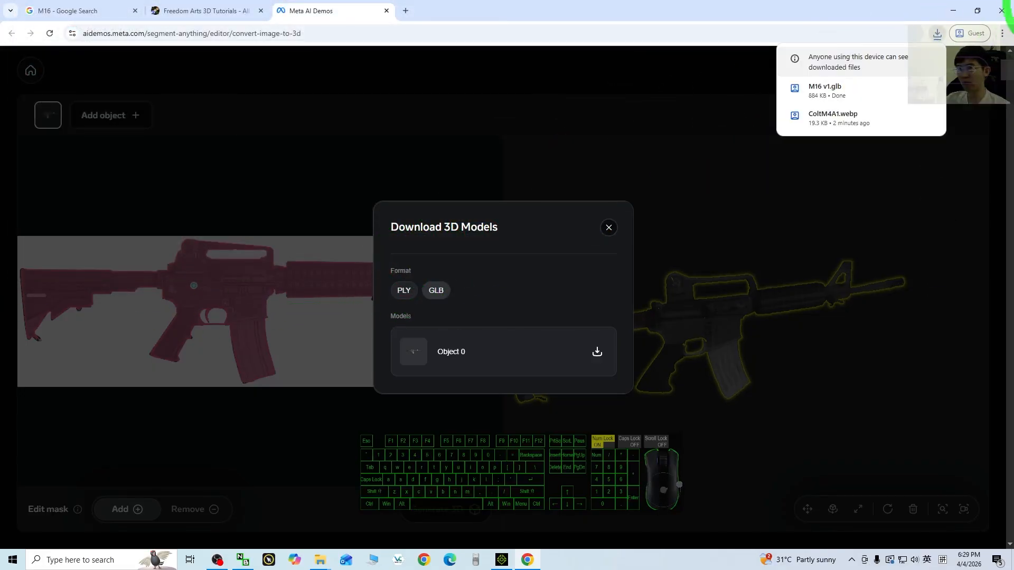
- Minimize Chrome, switch to iClone in a smaller window and try to bring M16 v1.glb from the desktop into the viewport
left_click(977, 11)
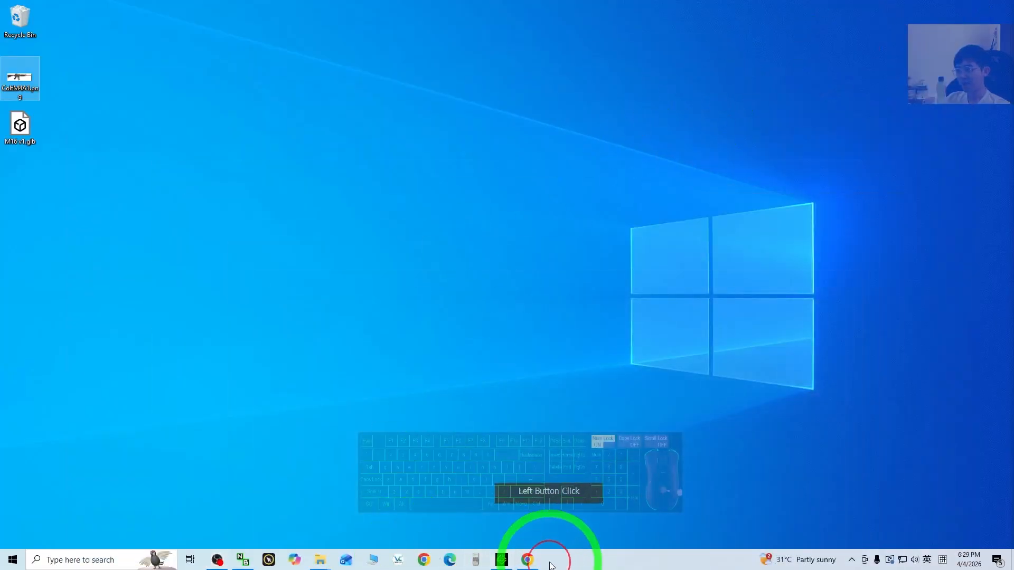
left_click(503, 559)
left_click_drag(385, 6, 486, 29)
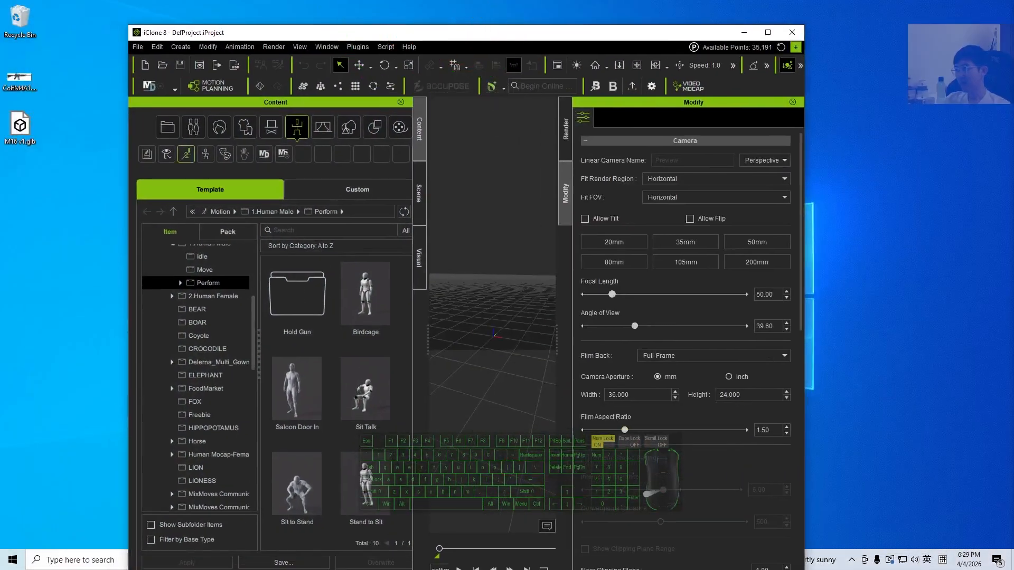
left_click(37, 132)
left_click_drag(37, 132, 488, 332)
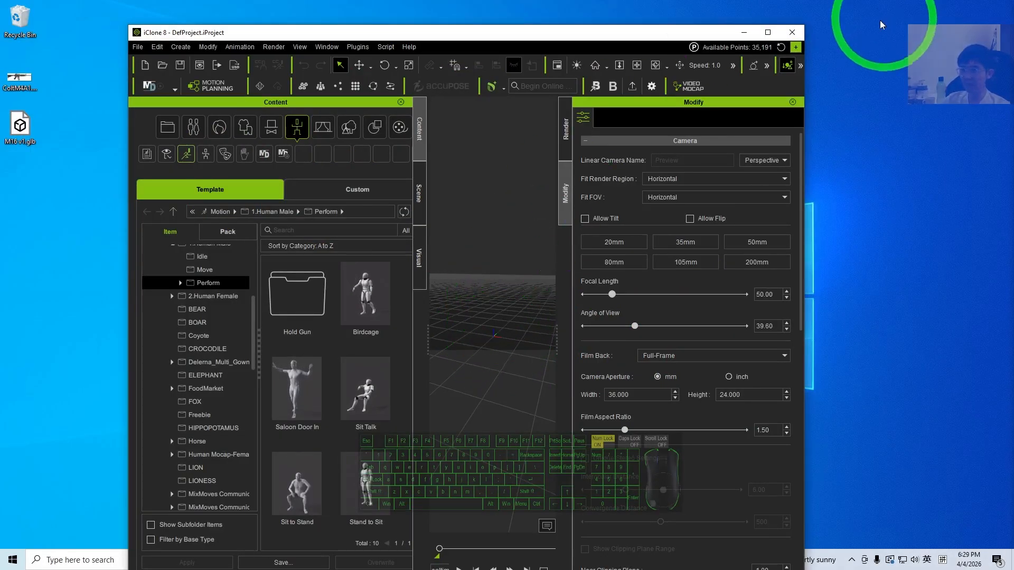
- Minimize iClone and open M16 v1.glb from the desktop in 3D Viewer
left_click(750, 35)
double_click(21, 127)
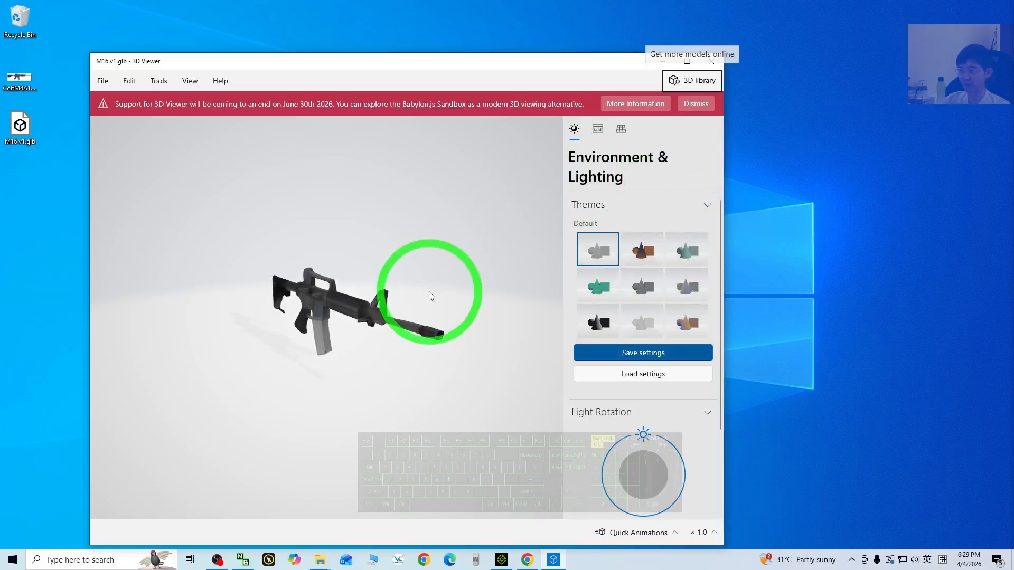
- Examine the M16 v1.glb rifle up close from its other side, then close 3D Viewer
scroll(427, 301, "up", 4)
scroll(473, 300, "down", 3)
left_click_drag(473, 300, 317, 291)
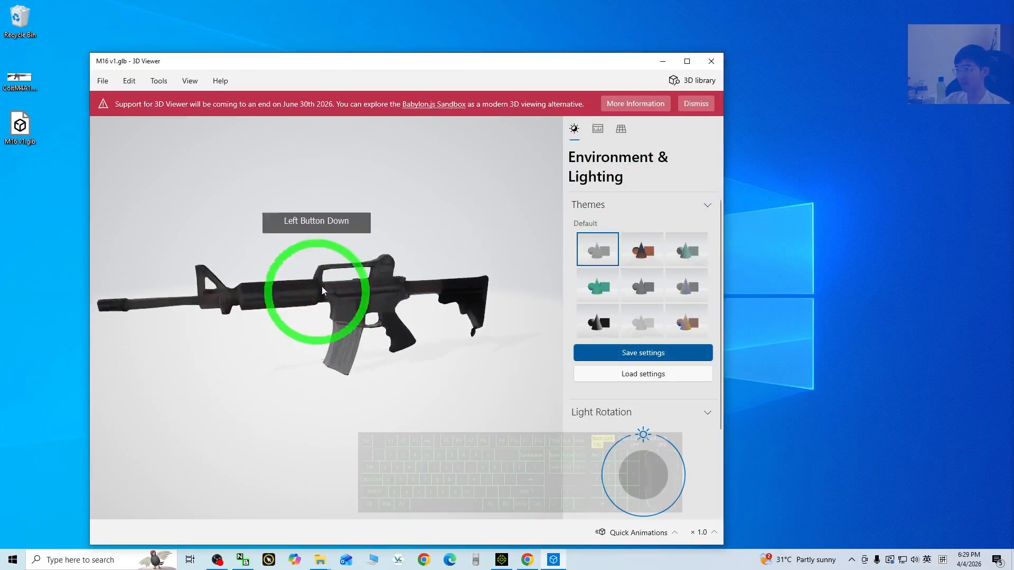
left_click(708, 64)
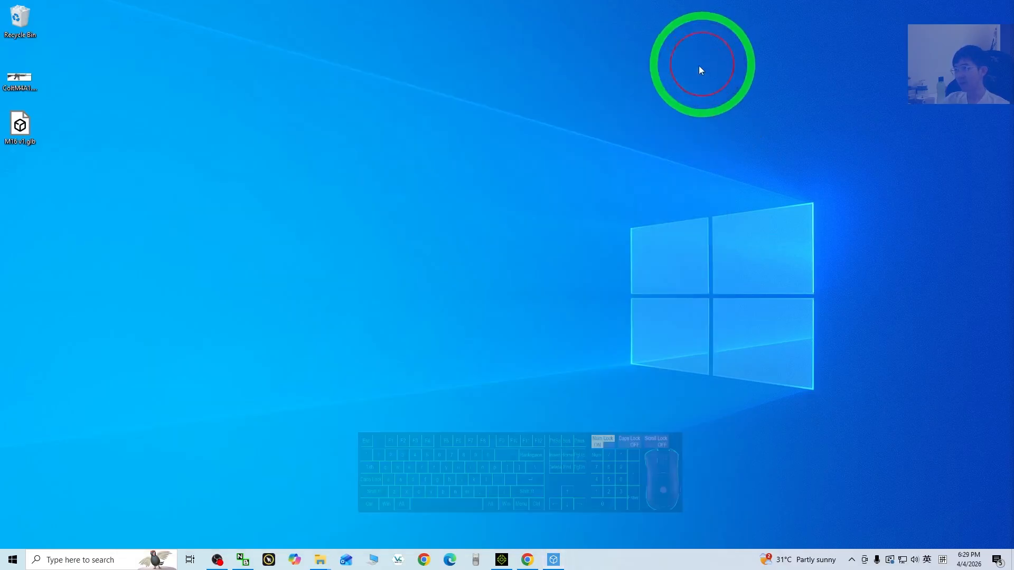
- Search Windows for "blender" and launch Blender 5.1
left_click(58, 150)
left_click(28, 134)
left_click(364, 340)
left_click(78, 560)
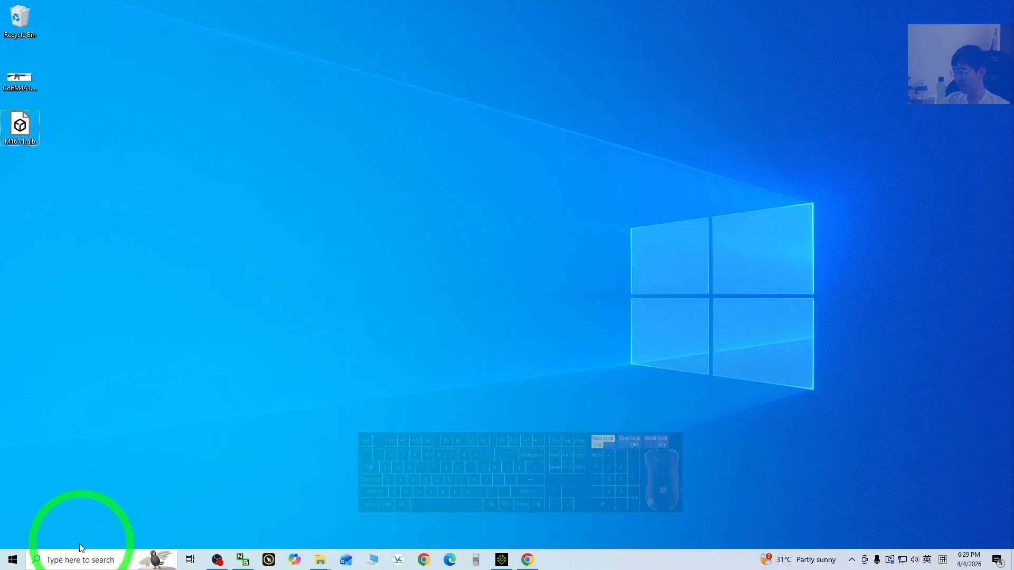
type("blender")
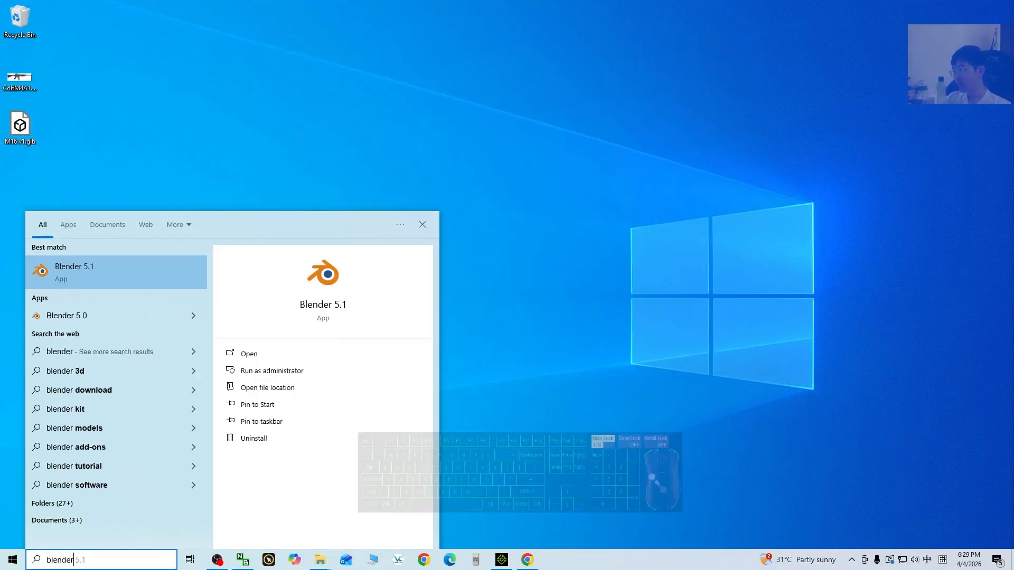
left_click(108, 266)
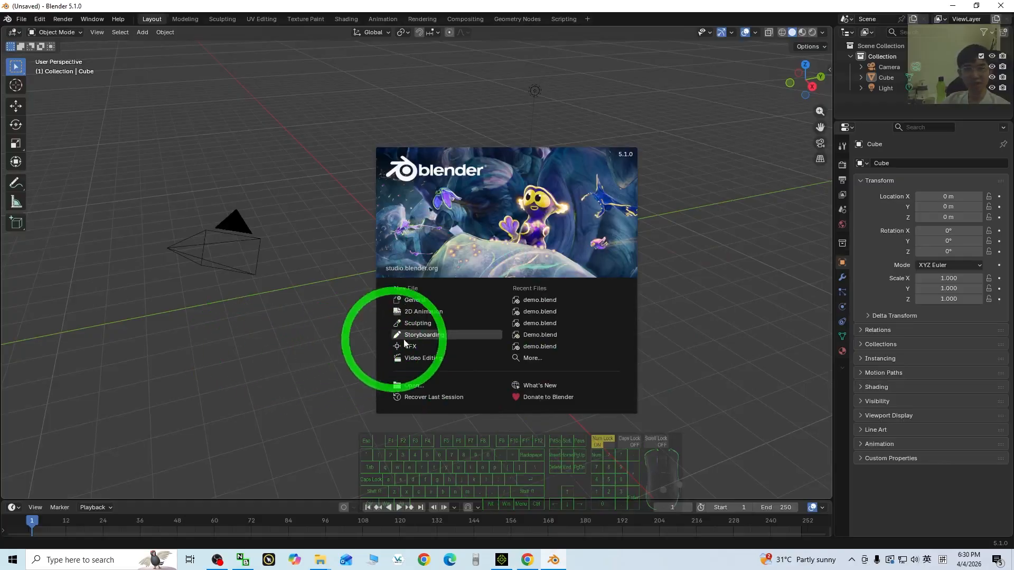
- Dismiss the splash screen and delete all default objects from the scene
left_click(279, 359)
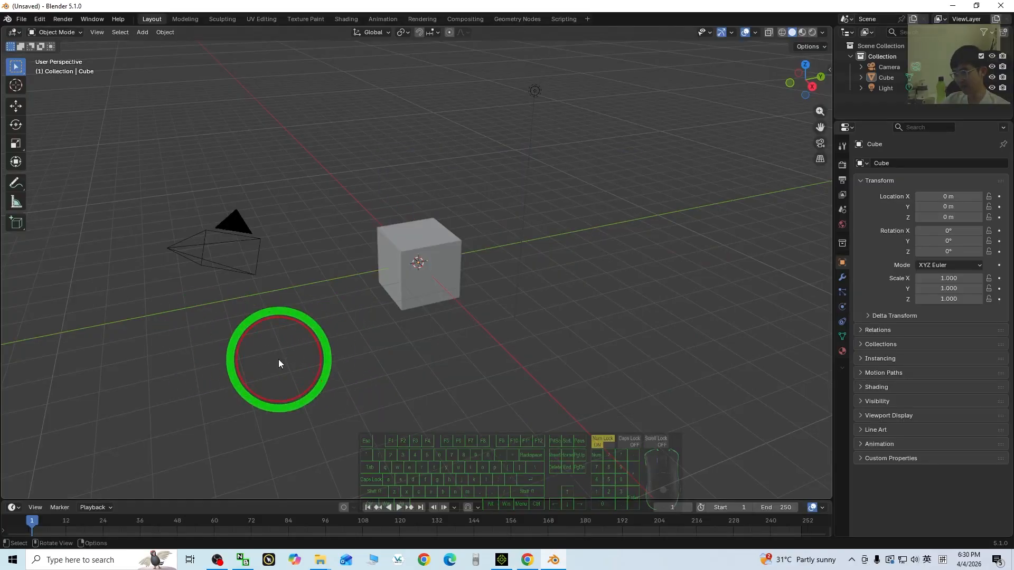
key("a")
key("Delete")
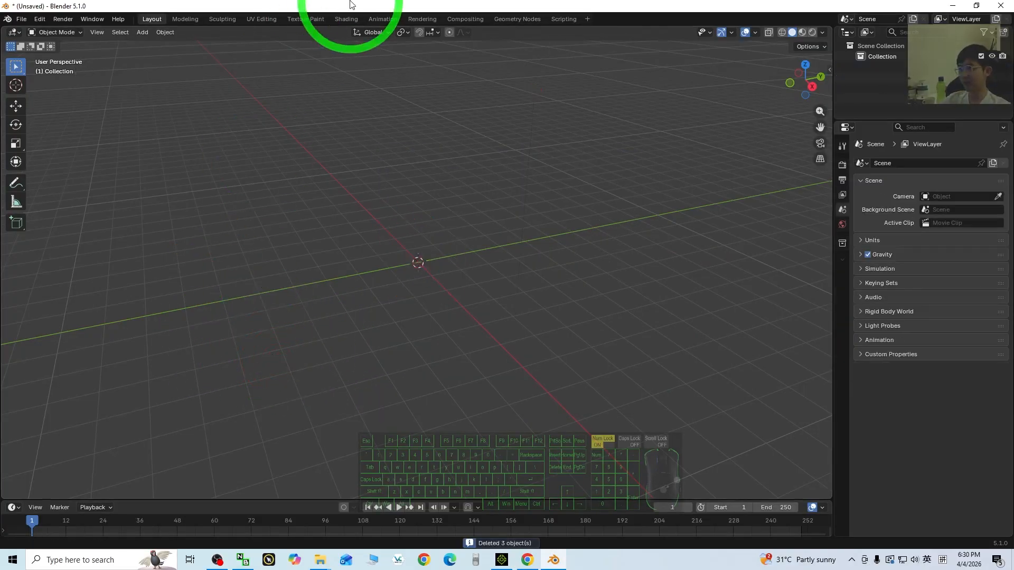
- Bring M16 v1.glb from the desktop into the Blender scene, using the default glTF 2.0 import settings
left_click_drag(352, 7, 490, 39)
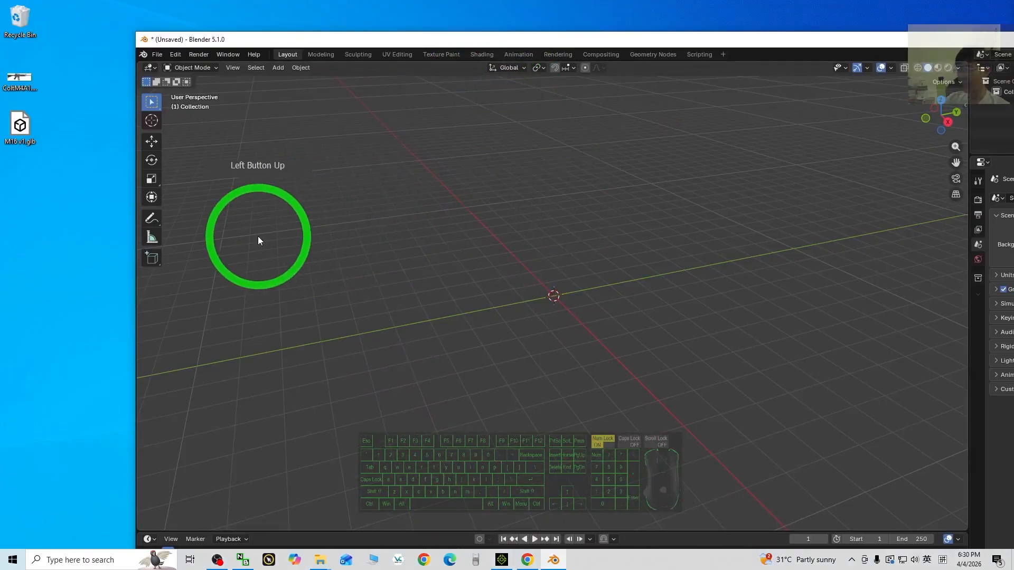
left_click_drag(24, 125, 553, 297)
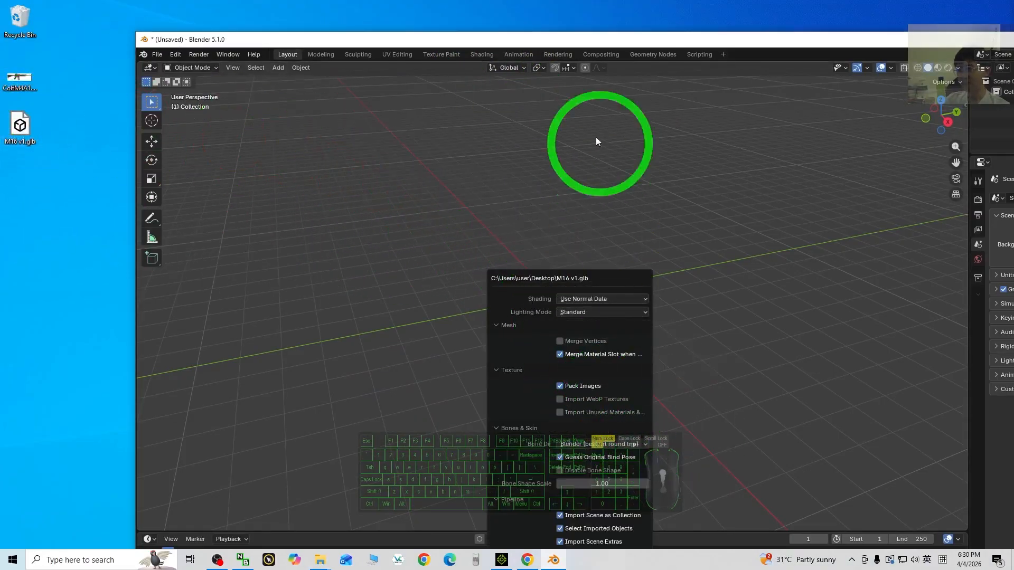
left_click_drag(602, 48, 543, 2)
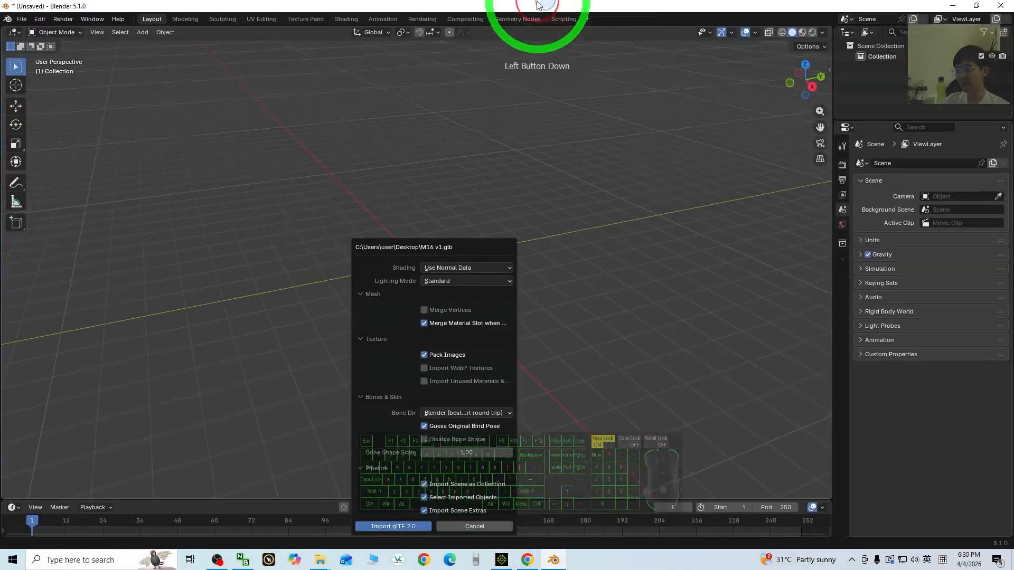
left_click(391, 526)
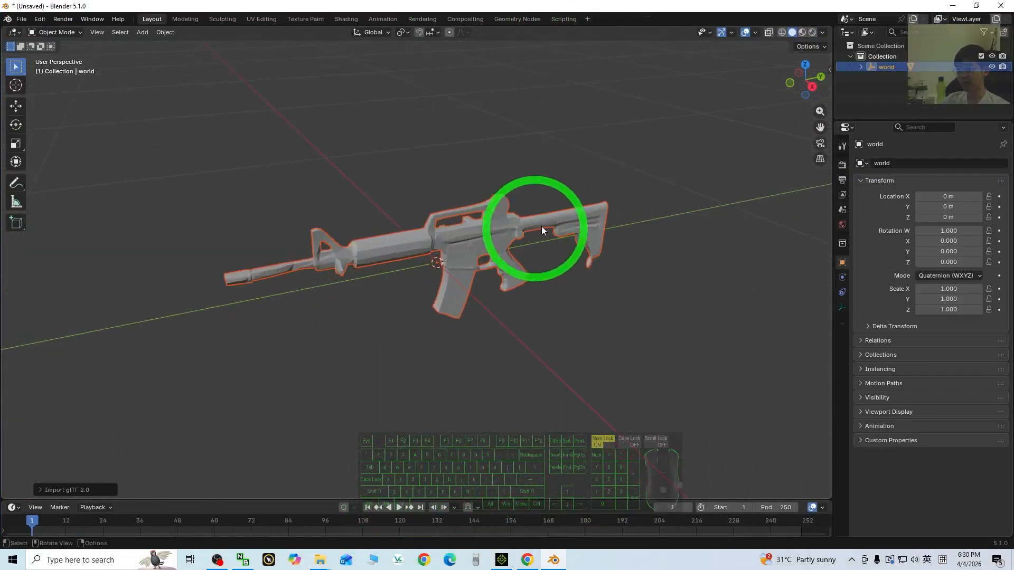
- Display the rifle in Material Preview shading and examine its textured surface from several angles
left_click(802, 32)
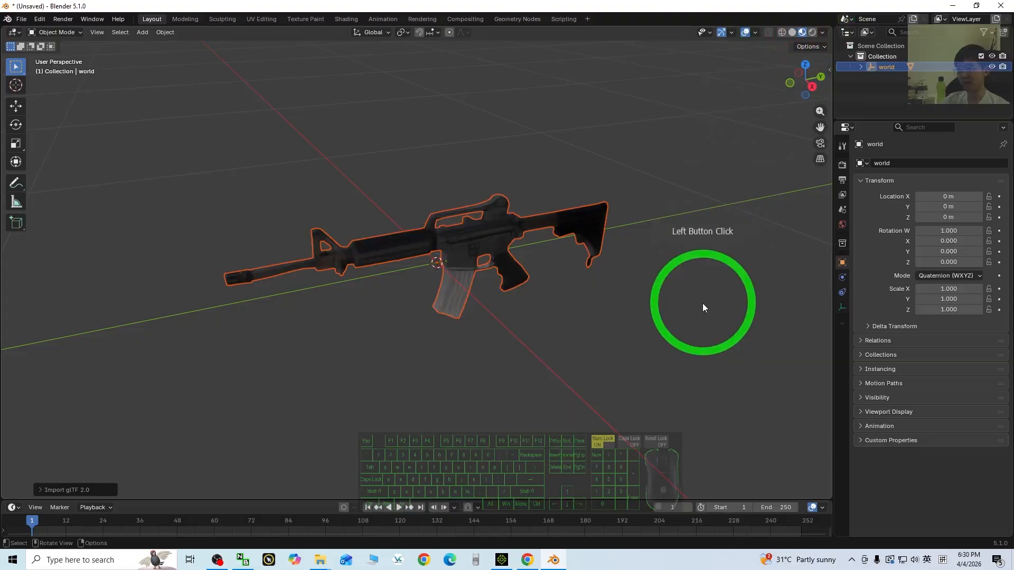
mouse_move(702, 303)
middle_mouse_down()
mouse_move(606, 276)
mouse_move(556, 274)
mouse_move(516, 380)
mouse_move(528, 359)
middle_mouse_up()
scroll(533, 355, "up", 2)
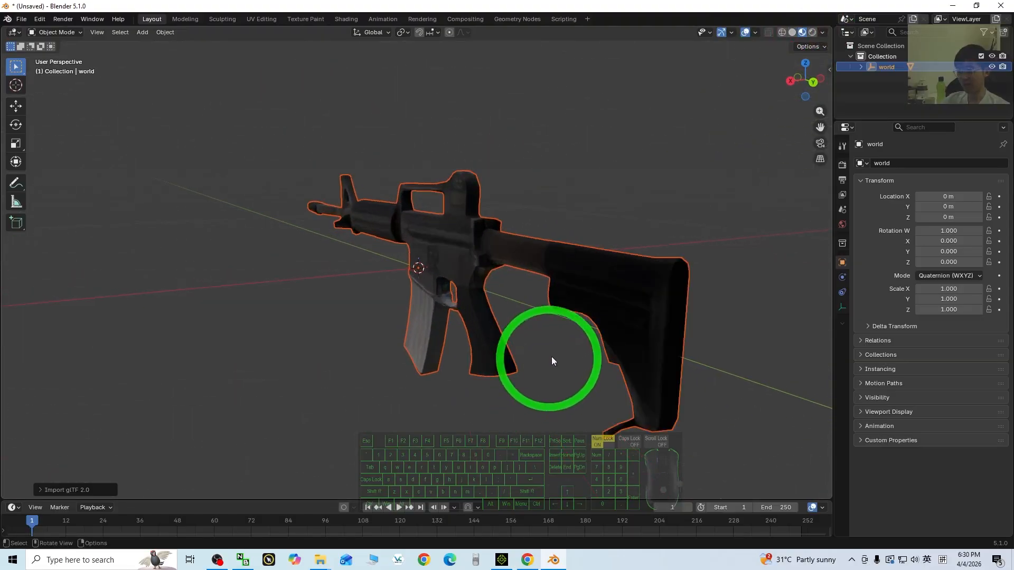
middle_click_drag(488, 388, 718, 161)
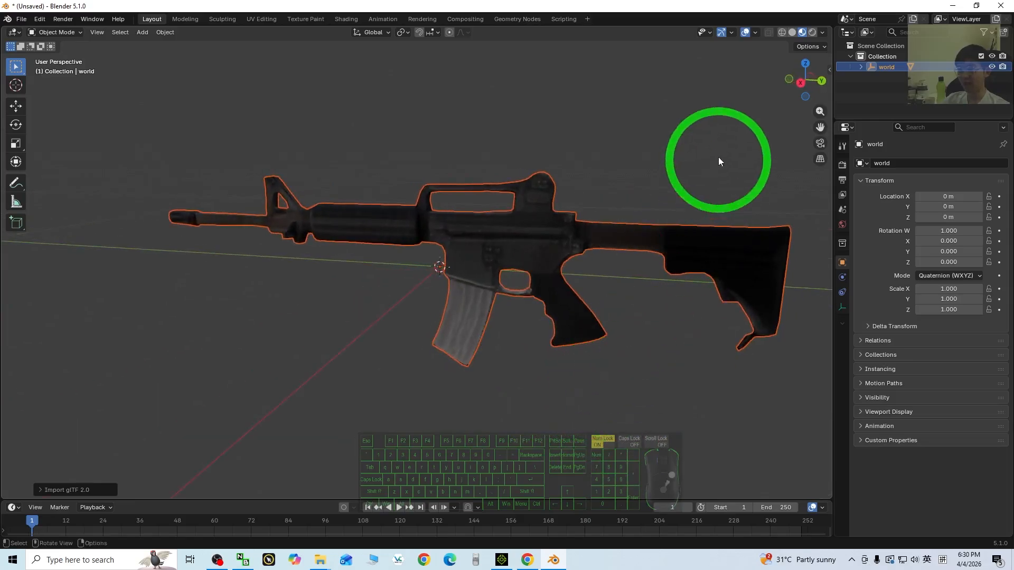
- Switch to the right orthographic view, select the rifle mesh and enter Edit Mode at the lower end of the stock
left_click(803, 81)
scroll(742, 204, "up", 3)
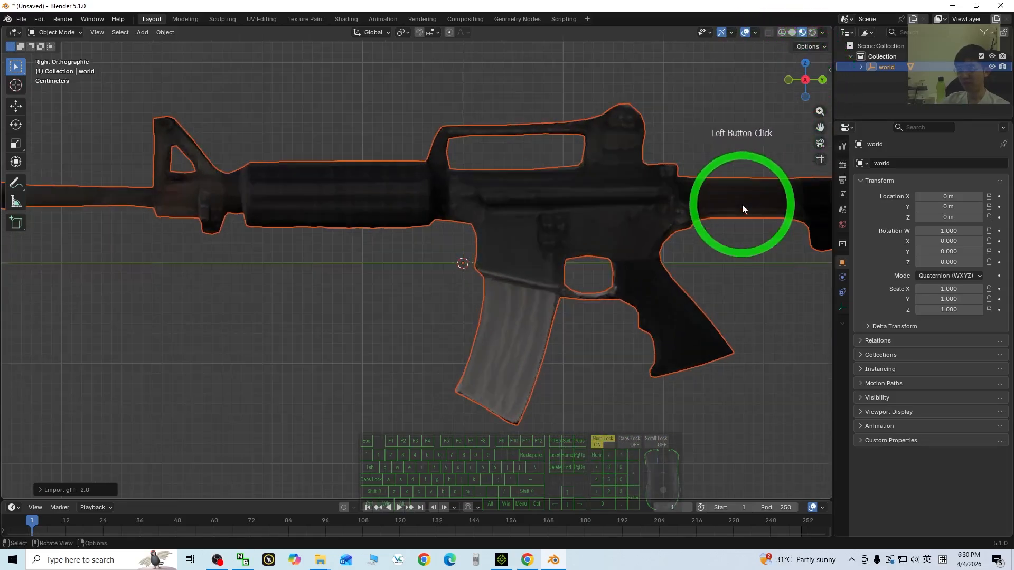
scroll(741, 232, "down", 2)
middle_click_drag(738, 255, 538, 290, "shift")
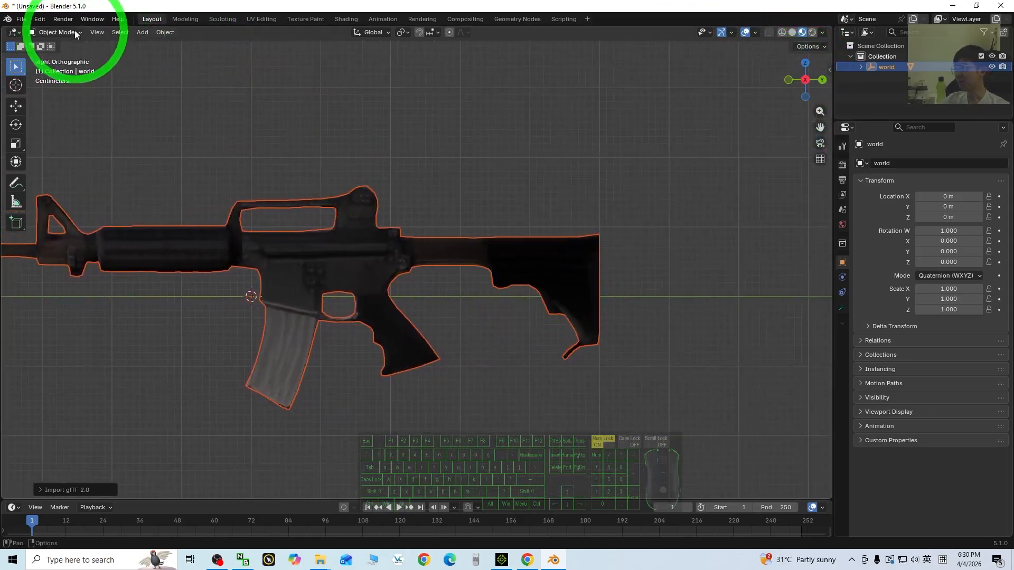
left_click(75, 30)
left_click(149, 72)
left_click(208, 252)
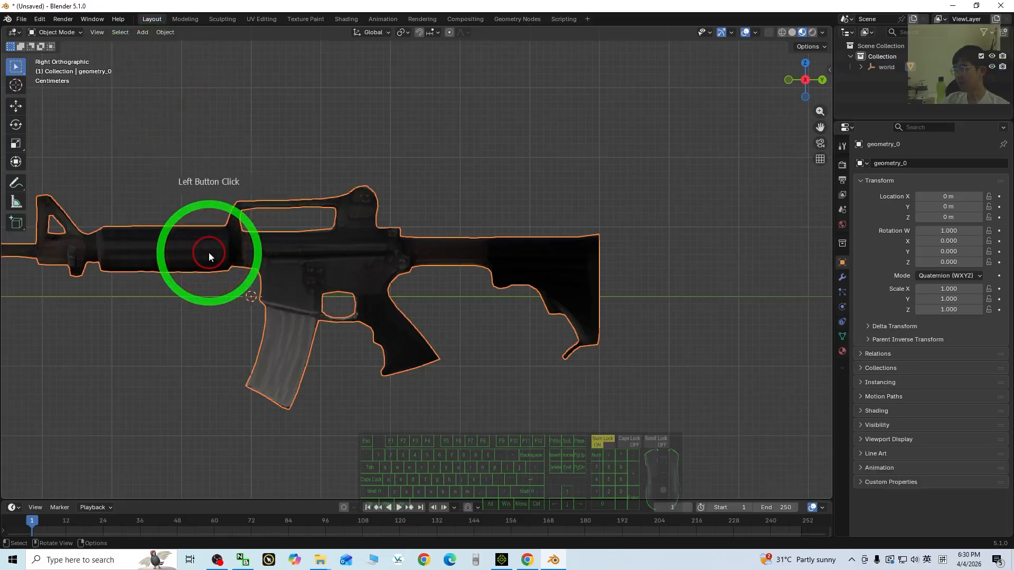
left_click(76, 33)
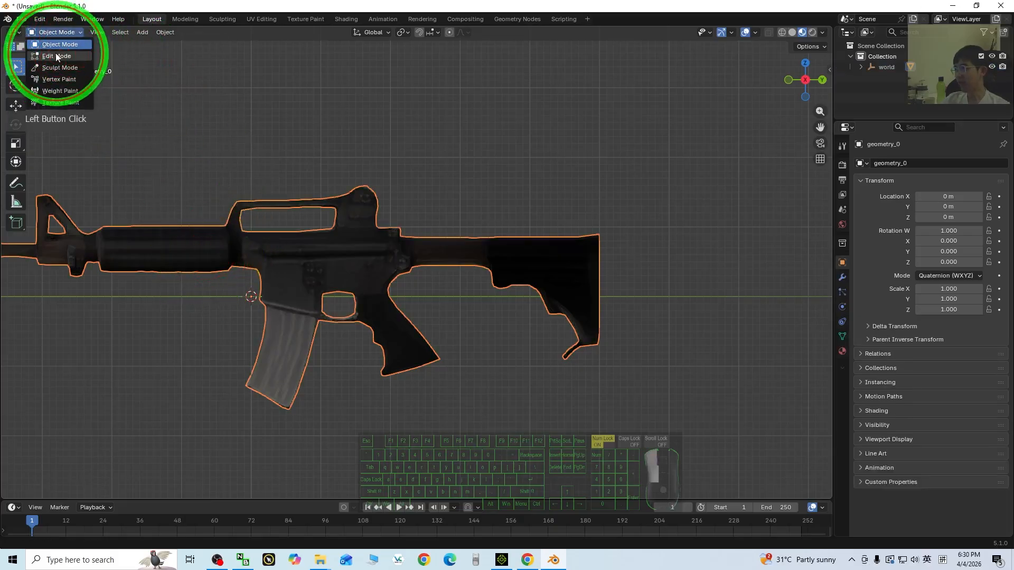
left_click(56, 52)
scroll(725, 345, "up", 3)
middle_click_drag(766, 361, 544, 272, "shift")
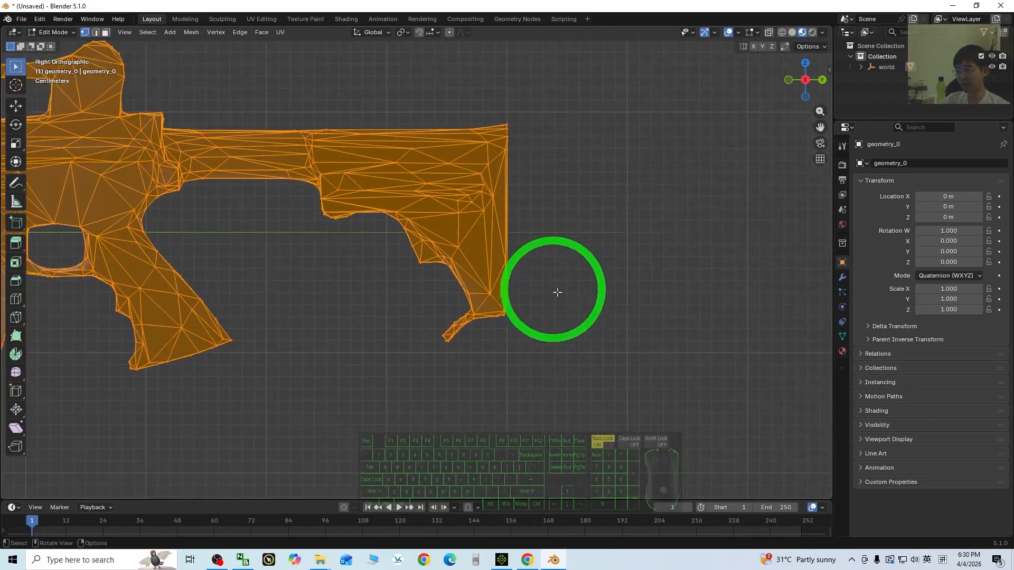
scroll(560, 309, "up", 2)
left_click(591, 406)
left_click_drag(453, 339, 505, 399)
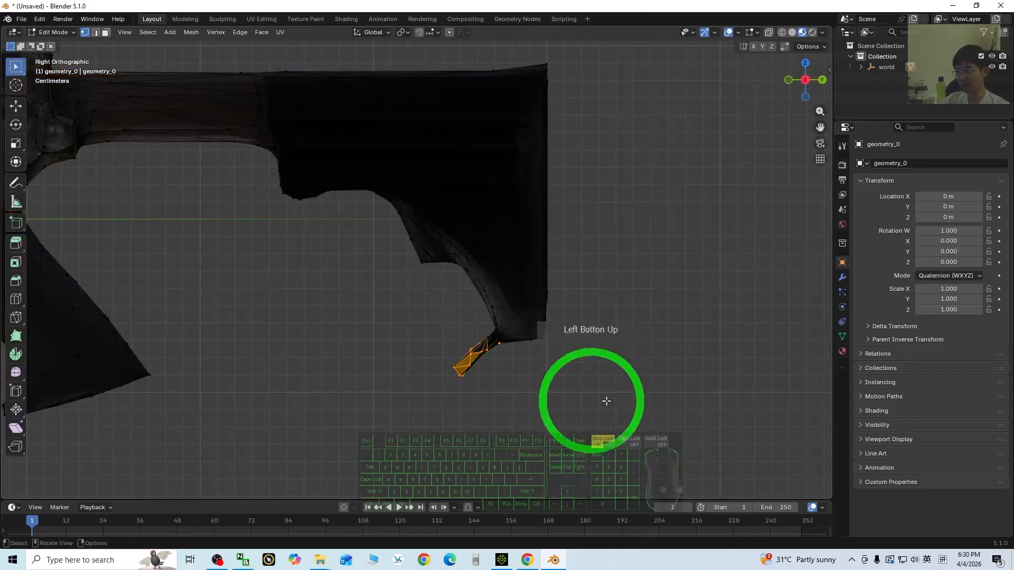
left_click(642, 359)
- Switch to Wireframe shading and delete the vertices of the stray hook protruding from the stock's lower corner
left_click(781, 32)
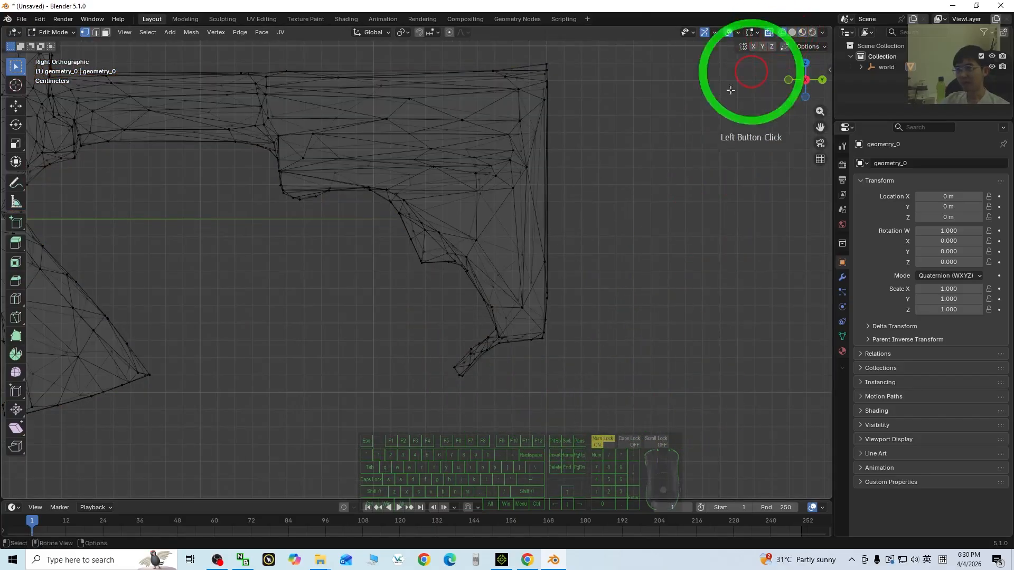
mouse_move(455, 335)
left_mouse_down()
mouse_move(491, 386)
mouse_move(507, 378)
left_mouse_up()
key("Delete")
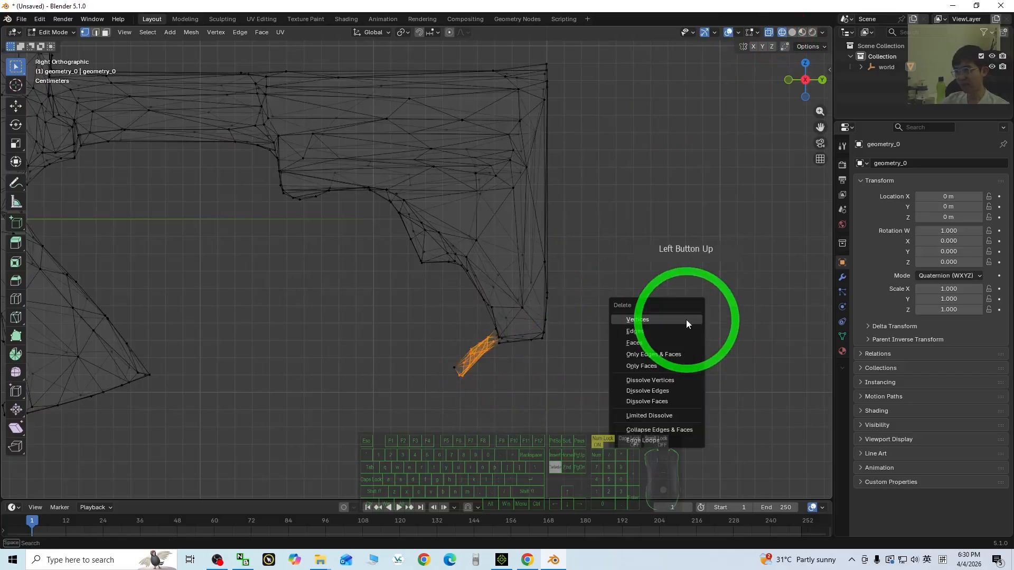
left_click(640, 323)
- Delete the leftover loose vertex below the stock
scroll(539, 377, "down", 3)
left_click_drag(435, 323, 464, 362)
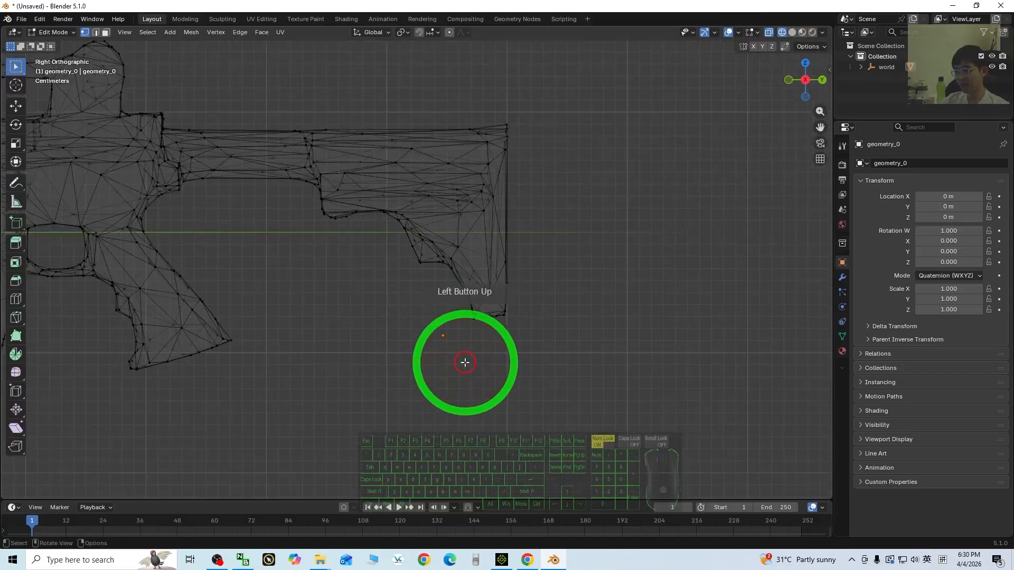
key("Delete")
left_click(413, 361)
left_click(747, 87)
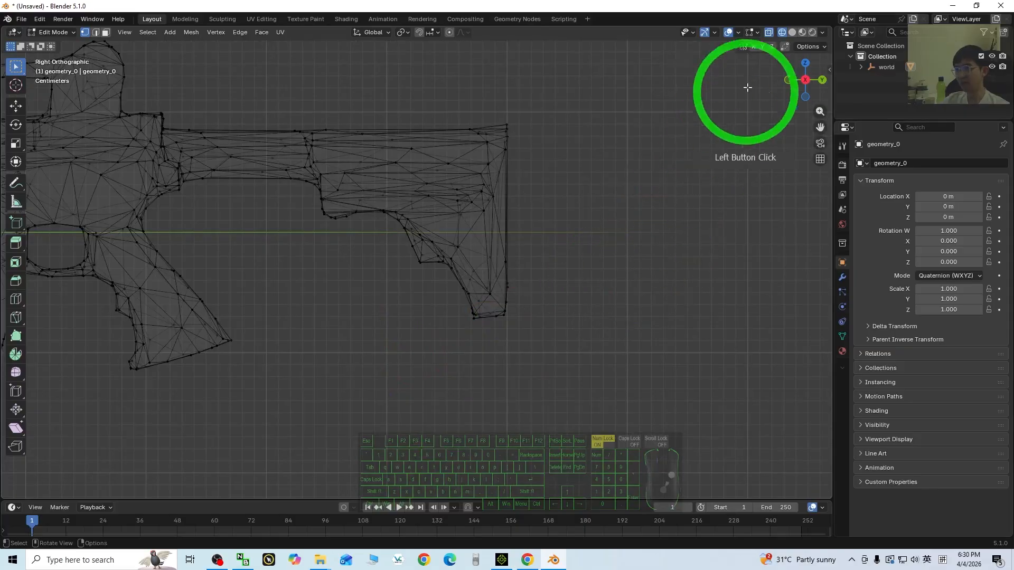
- Return to Object Mode, restore Material Preview shading and examine the cleaned rifle
left_click(78, 36)
left_click(39, 40)
left_click(753, 46)
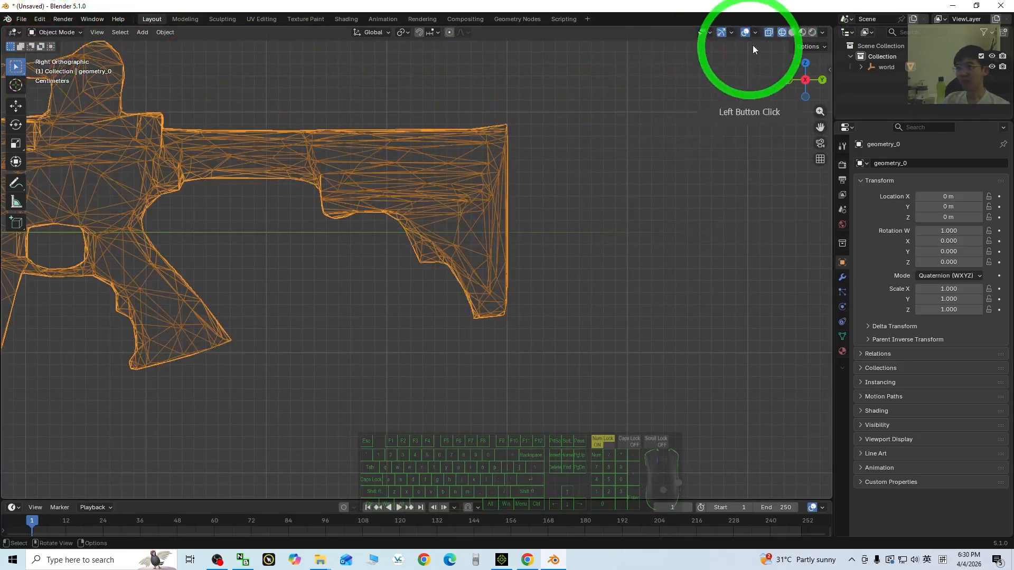
left_click(800, 32)
mouse_move(373, 362)
middle_mouse_down()
mouse_move(434, 369)
mouse_move(396, 382)
mouse_move(518, 373)
mouse_move(649, 319)
mouse_move(475, 346)
mouse_move(317, 334)
mouse_move(331, 302)
middle_mouse_up()
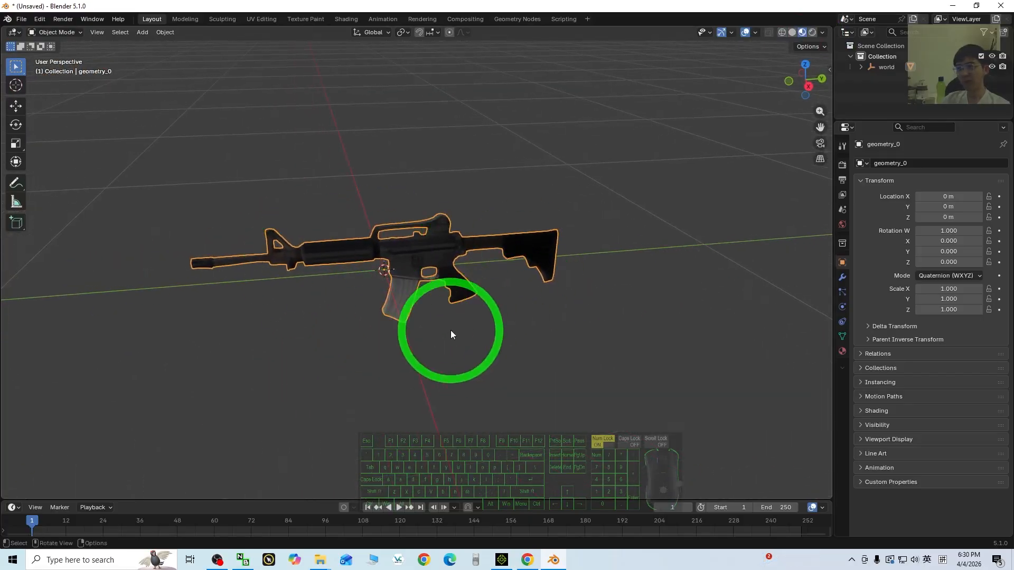
mouse_move(451, 330)
middle_mouse_down()
mouse_move(502, 320)
mouse_move(415, 331)
mouse_move(455, 343)
middle_mouse_up()
- Reduce Blender to a smaller window, start an FBX export and choose the Desktop as the destination folder
left_click_drag(378, 5, 549, 43)
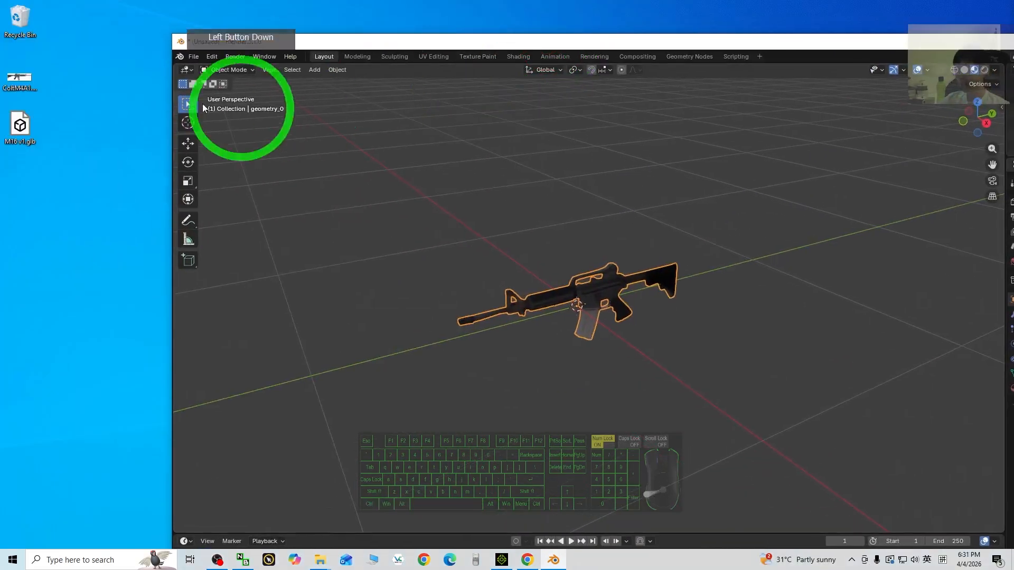
left_click(194, 57)
mouse_move(212, 217)
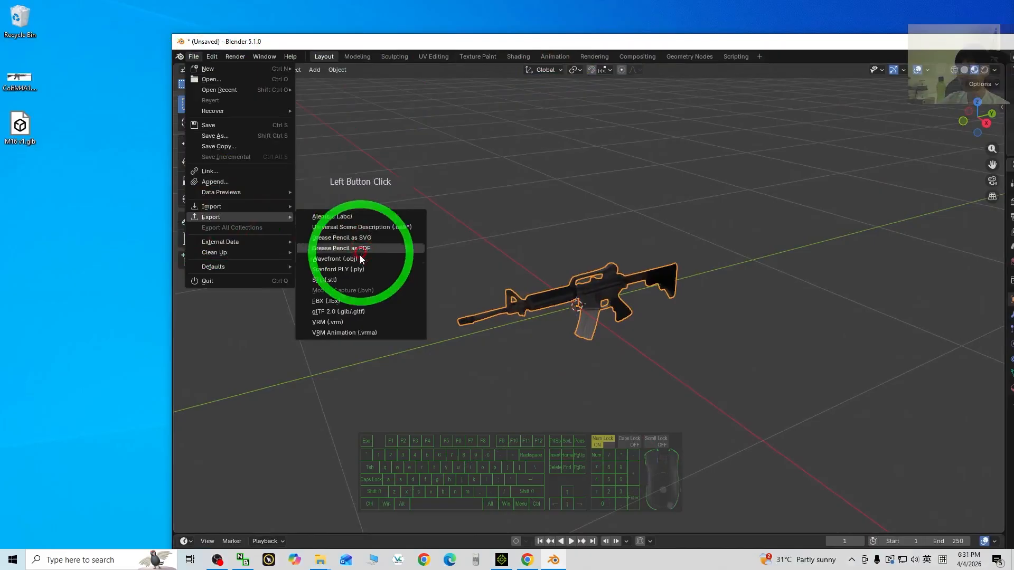
left_click(329, 302)
left_click(90, 141)
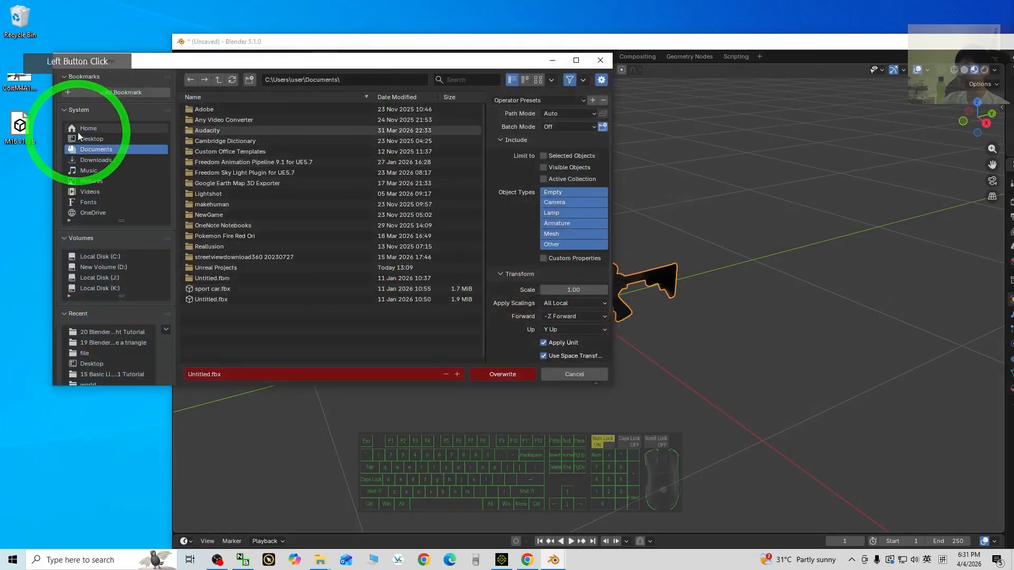
left_click(90, 140)
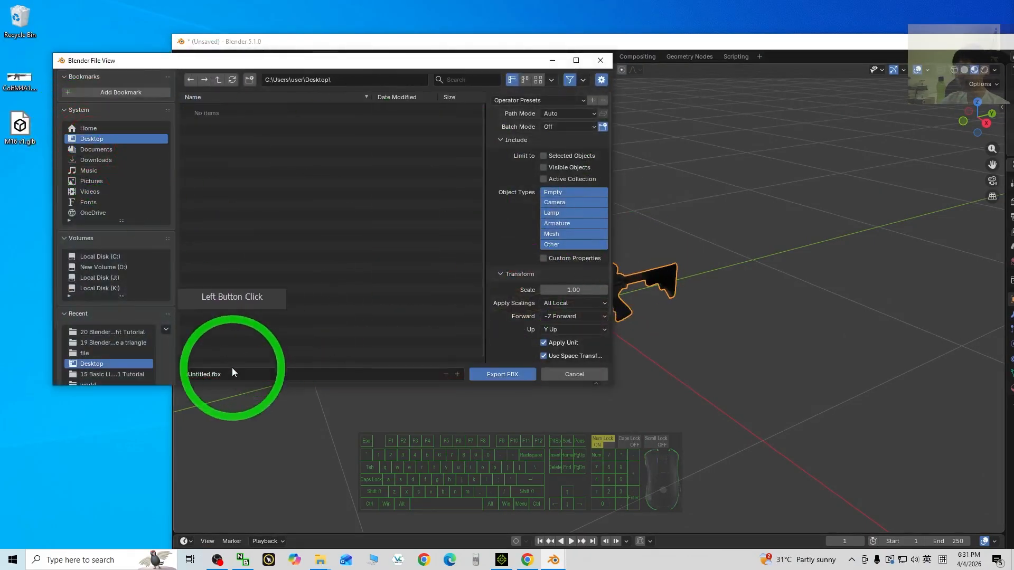
- Name the FBX export file M16 v1
left_click(214, 369)
left_click(248, 367)
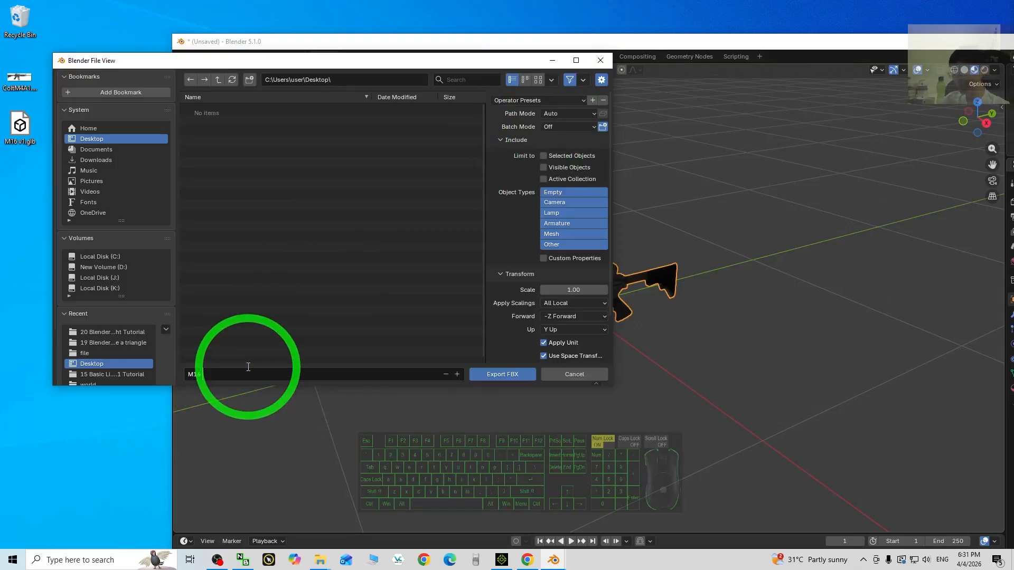
type("M16 v12")
key("BackSpace")
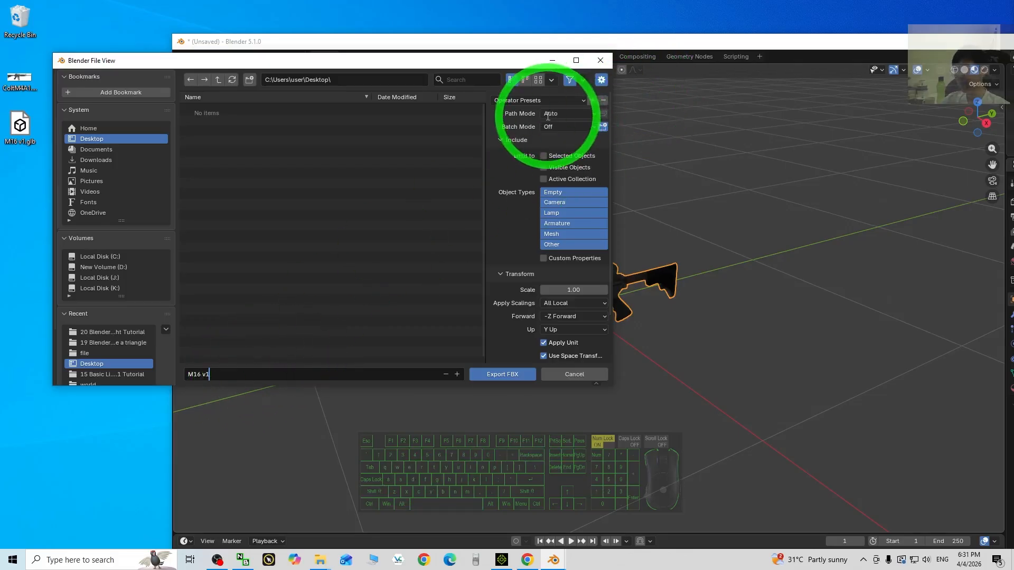
- Set the FBX export's path mode to Copy and enable Embed Textures
left_click(564, 112)
left_click(557, 180)
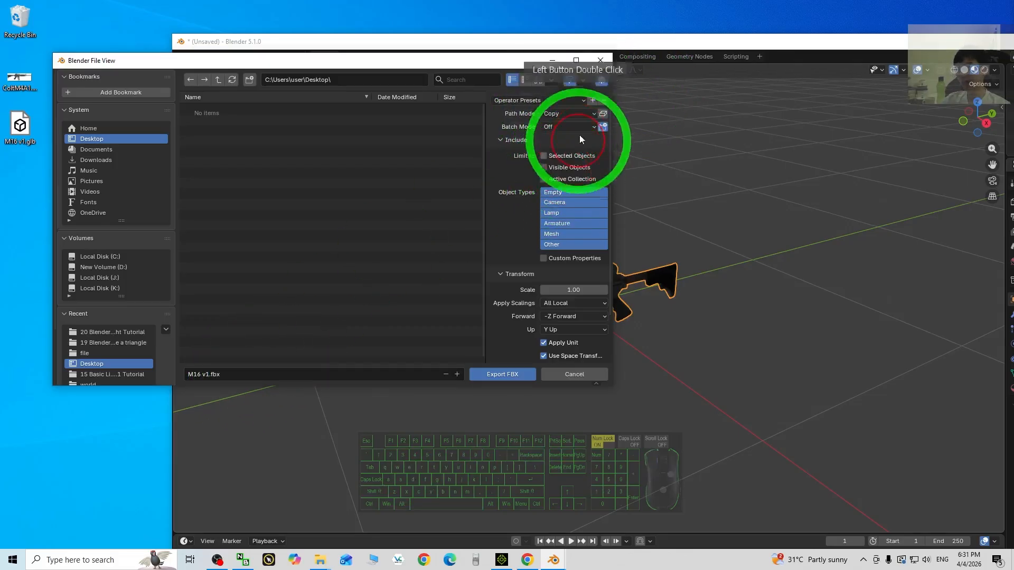
left_click(603, 115)
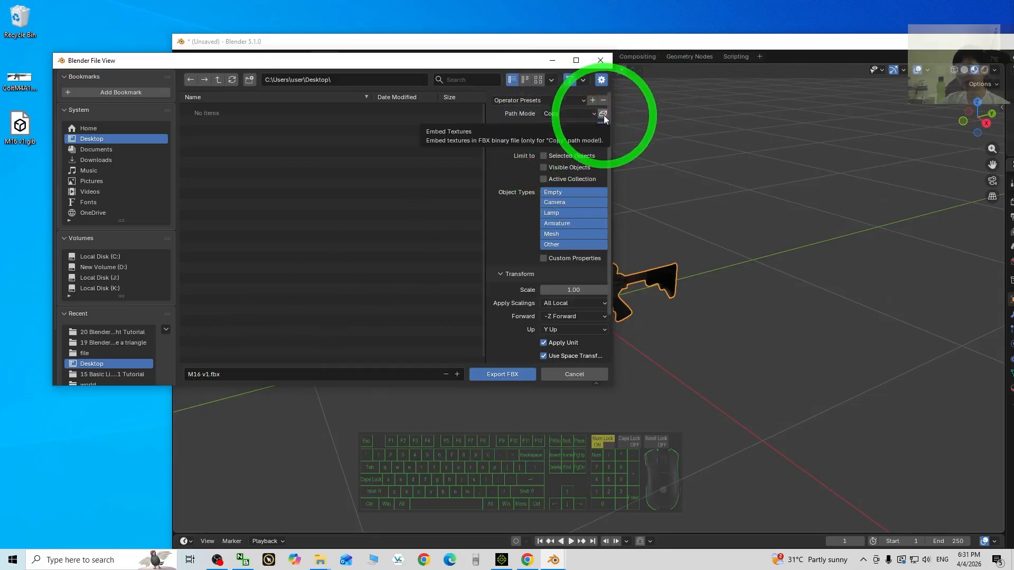
left_click(603, 115)
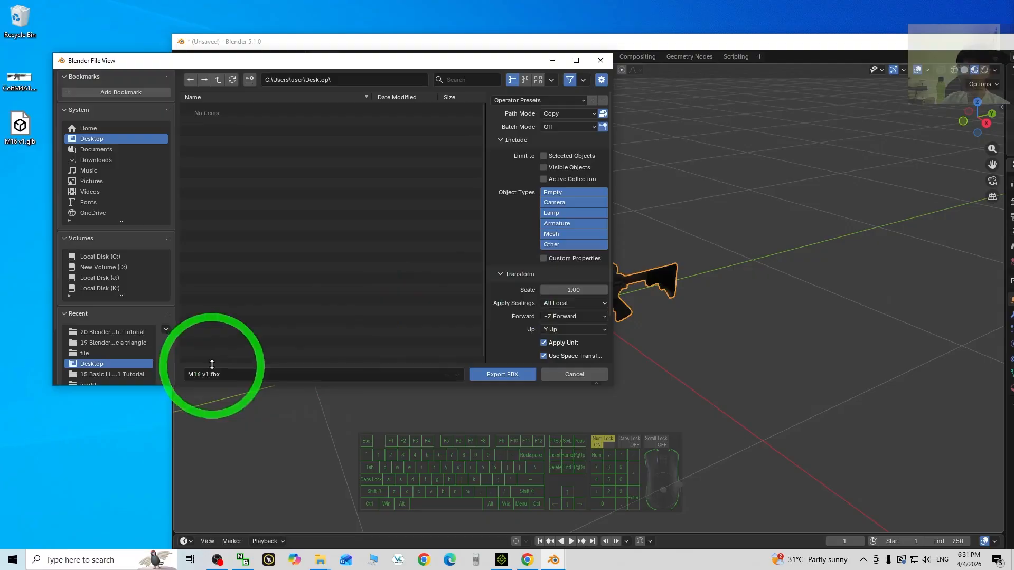
- Export the rifle as M16 v1.fbx and inspect the exported file in Autodesk FBX Review
left_click(502, 375)
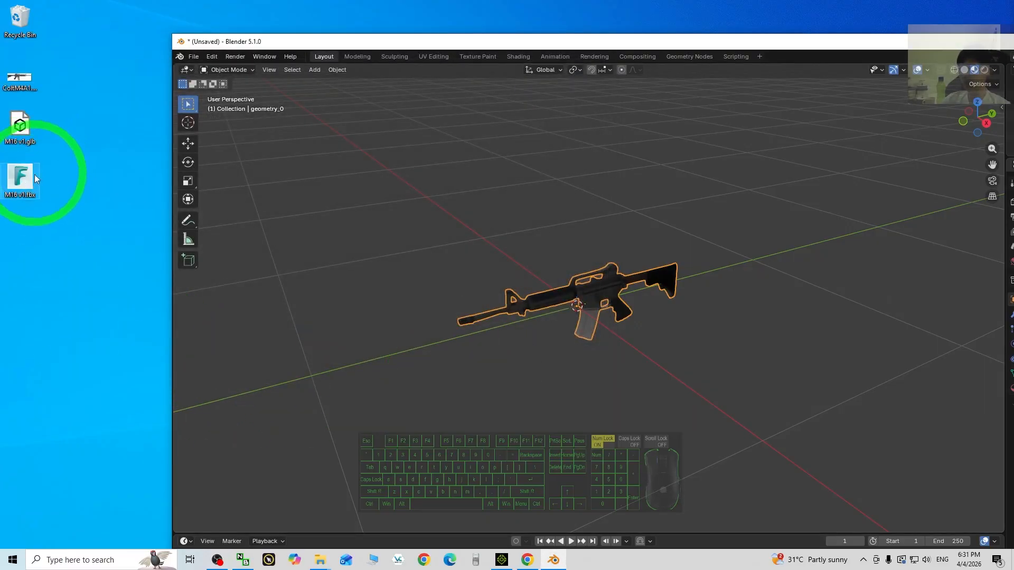
double_click(21, 182)
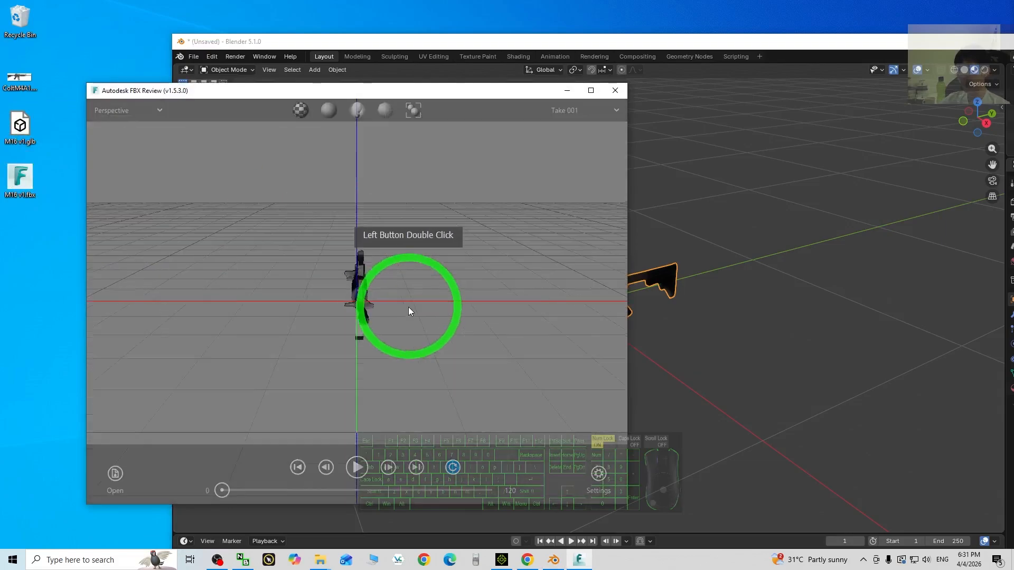
scroll(427, 312, "up", 3)
left_click_drag(427, 312, 401, 301)
left_click(614, 90)
- Minimize Blender and switch to iClone 8 in a maximized window
left_click_drag(645, 41, 499, 3)
left_click(940, 7)
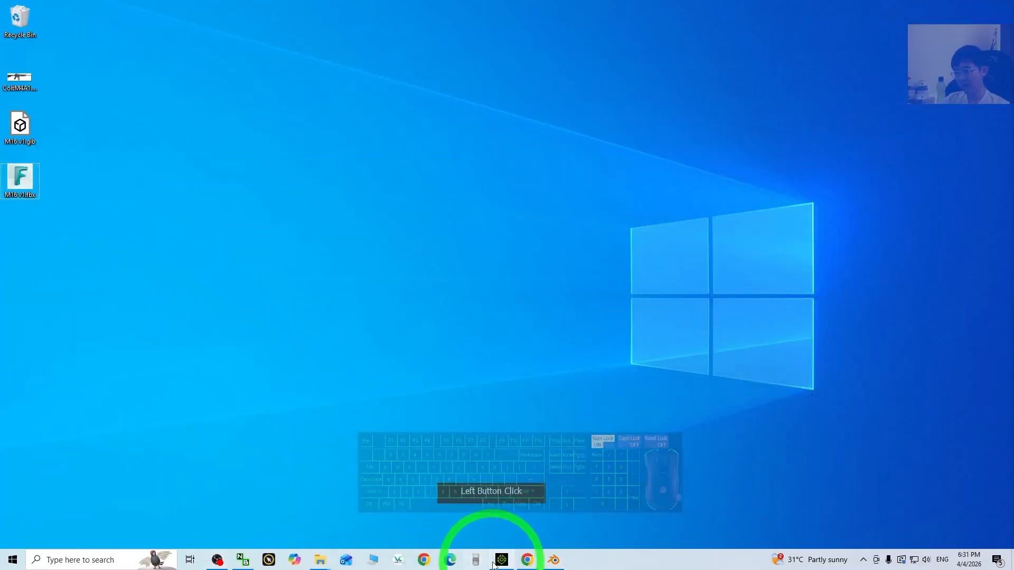
left_click_drag(493, 563, 551, 560)
left_click(554, 561)
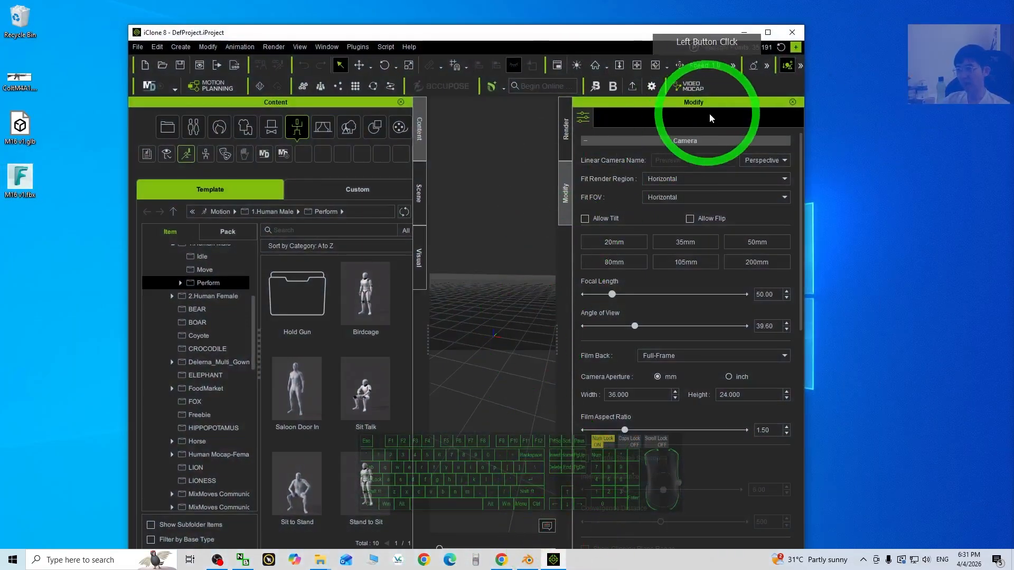
left_click(767, 33)
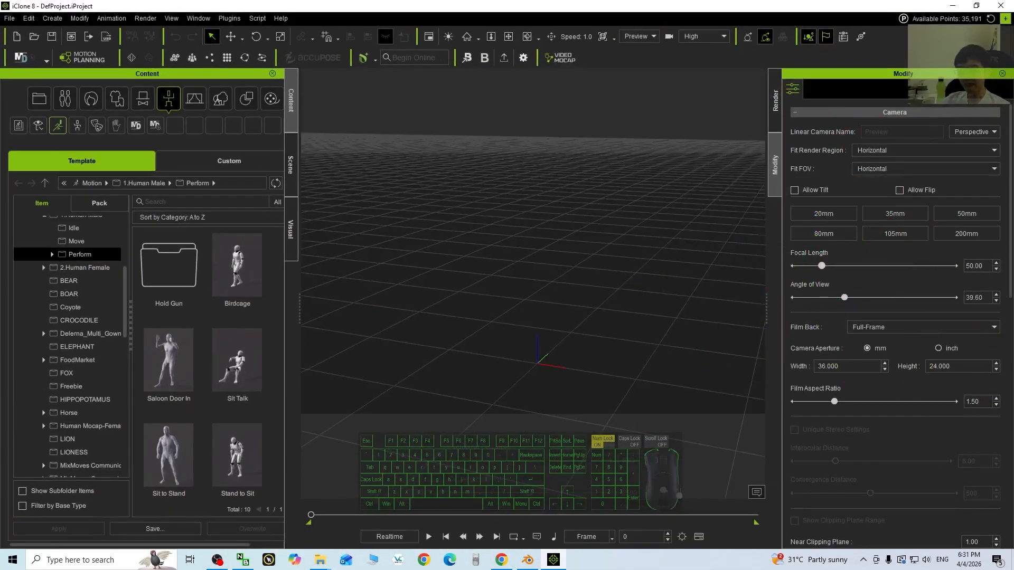
left_click(333, 337)
scroll(594, 350, "down", 3)
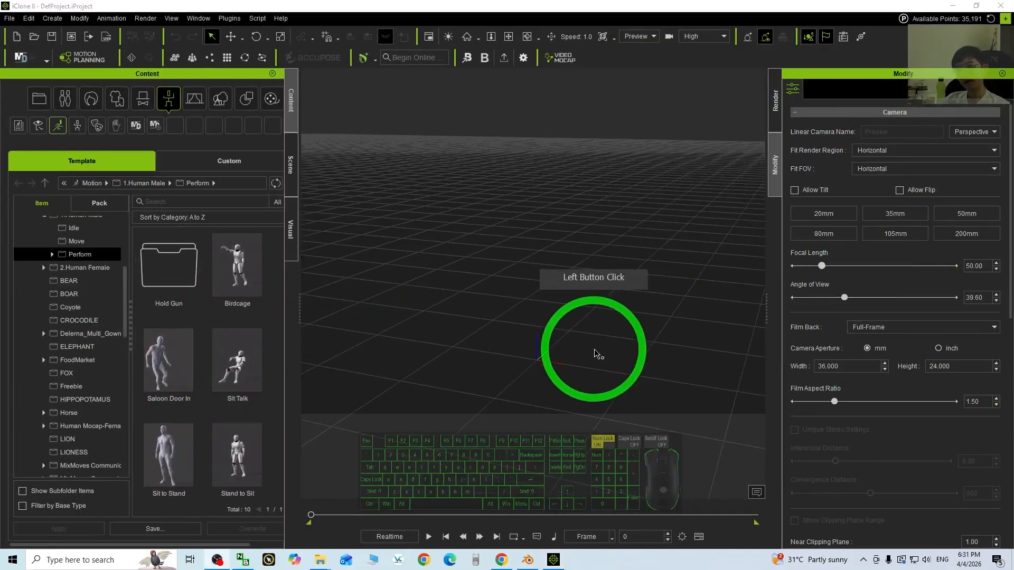
- Reduce the iClone window and import M16 v1.fbx from the desktop into the scene as a prop
left_click_drag(509, 6, 486, 45)
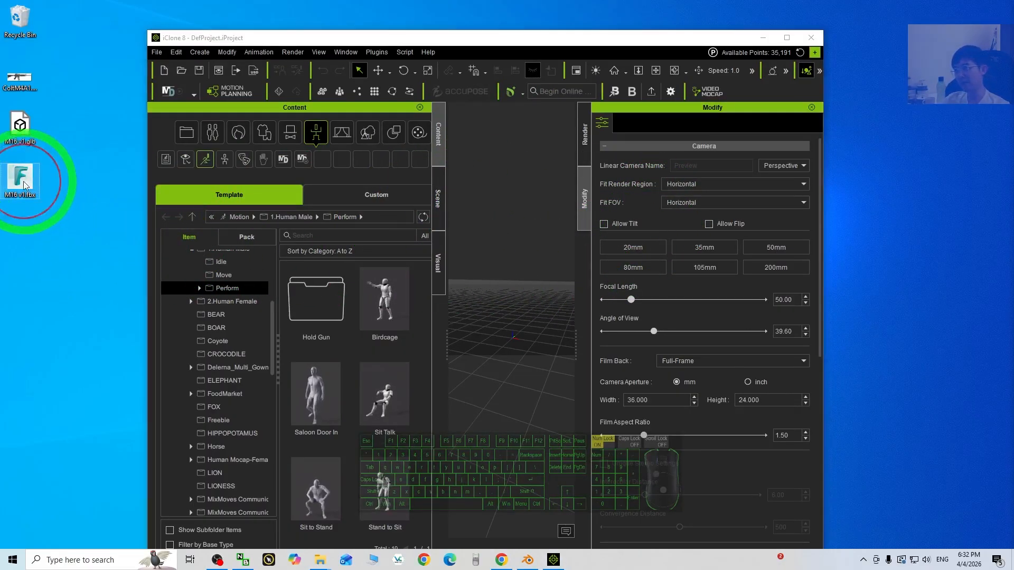
left_click_drag(40, 183, 512, 338)
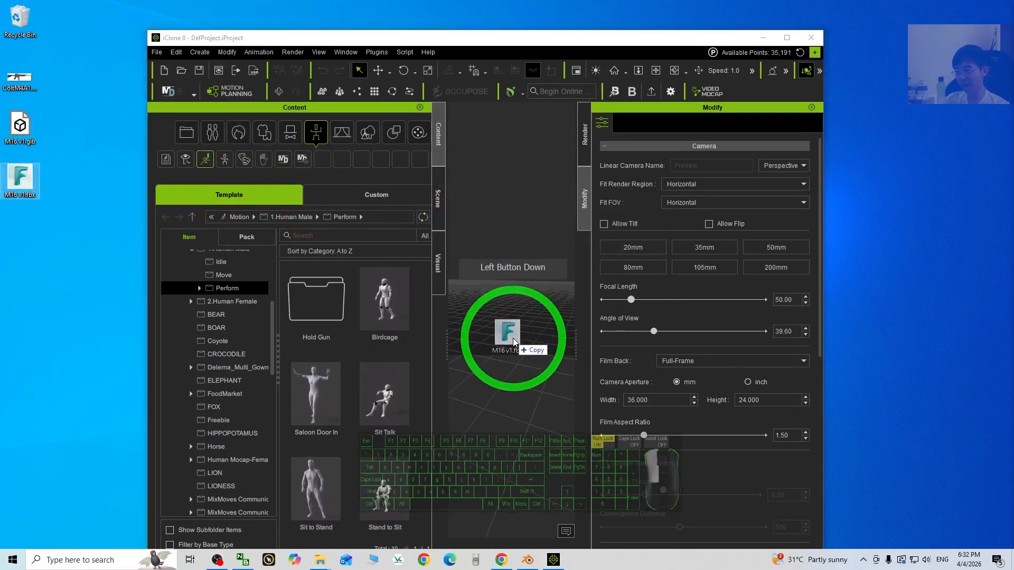
left_click(407, 331)
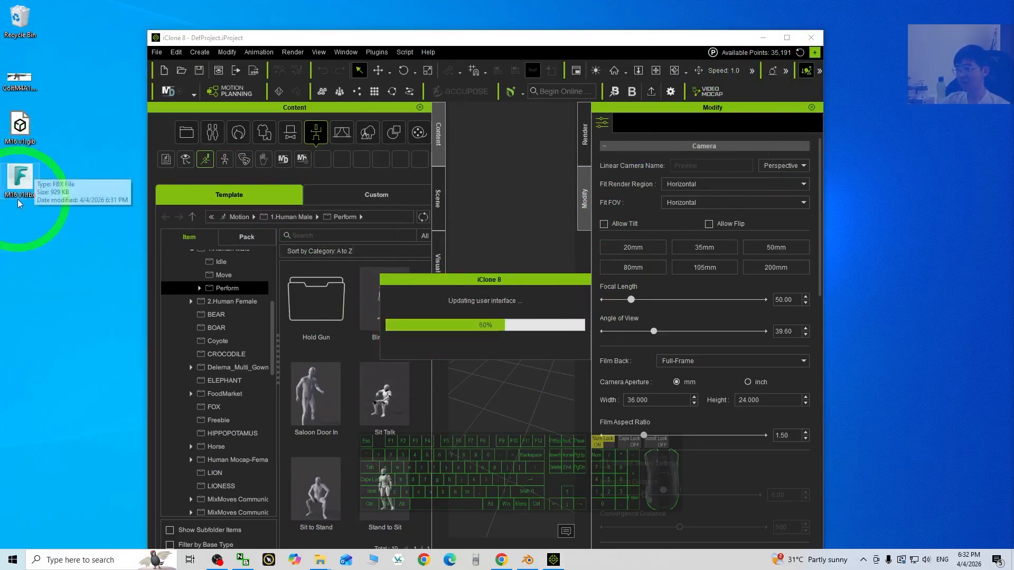
- Maximize iClone and examine the imported rifle up close from the side
left_click(786, 37)
scroll(618, 364, "up", 1)
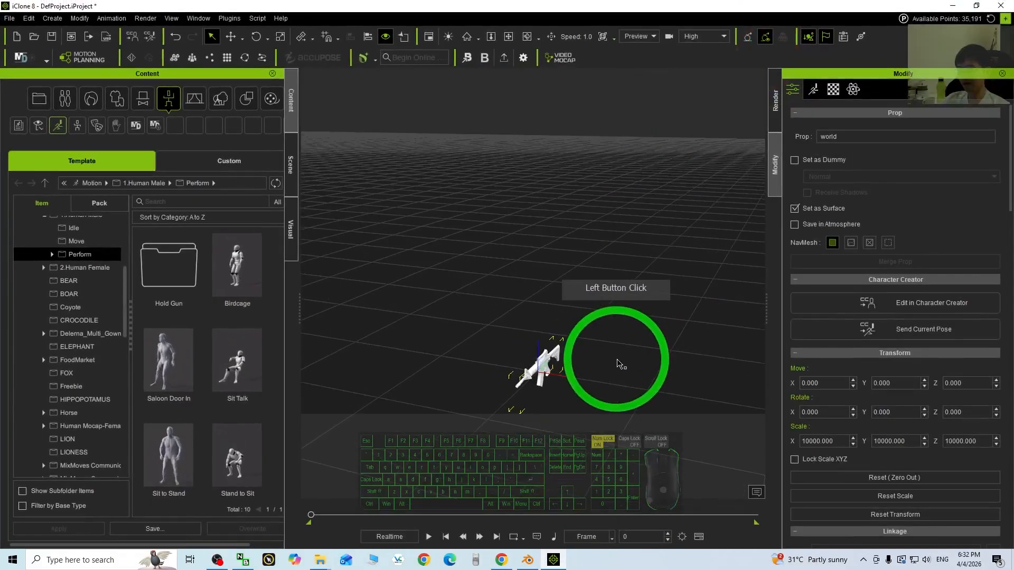
key("x")
key("c")
left_click_drag(586, 378, 628, 240)
scroll(624, 303, "up", 3)
scroll(621, 286, "down", 1)
key("c")
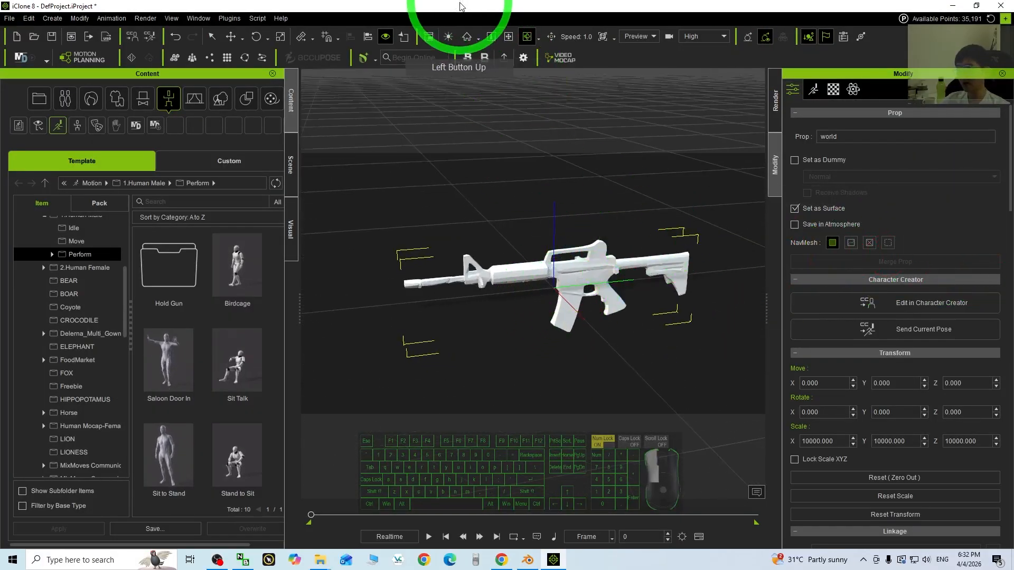
- Reduce the iClone window, open the M16 v1.fbm folder on the desktop and rename Image_0 to Image_0.png
left_click_drag(463, 6, 474, 33)
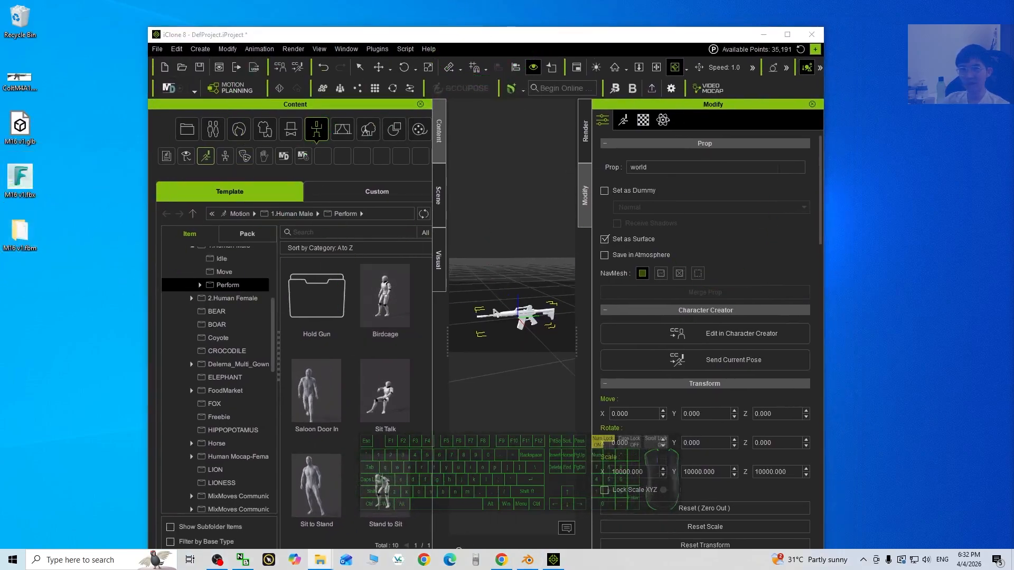
left_click_drag(350, 175, 314, 188)
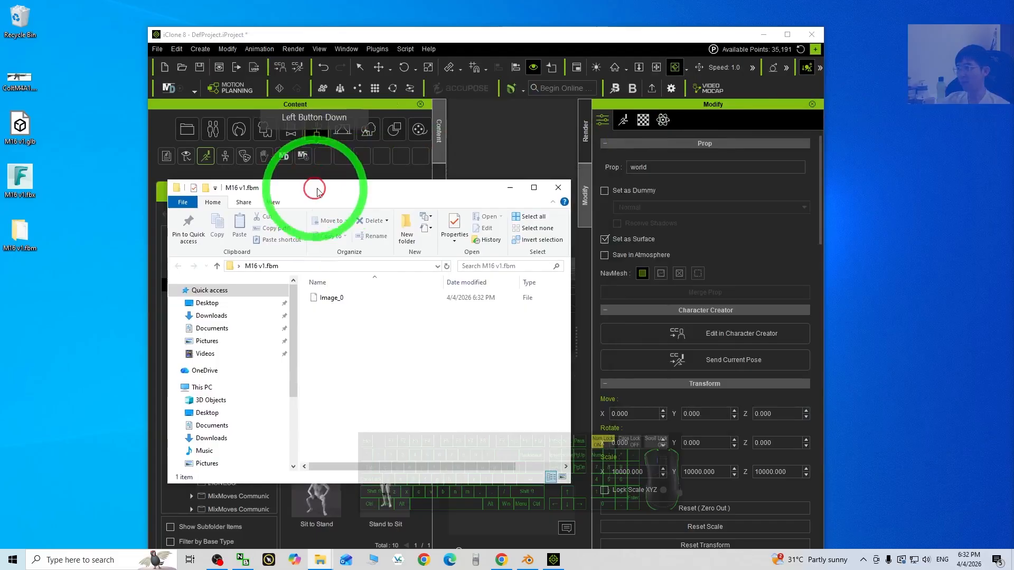
left_click(559, 188)
left_click(16, 231)
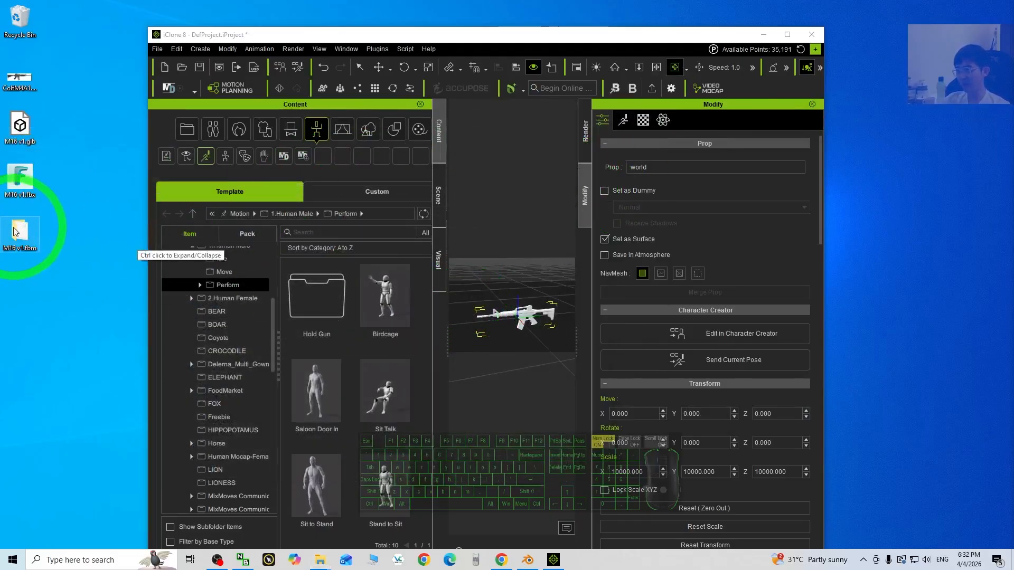
left_click(47, 278)
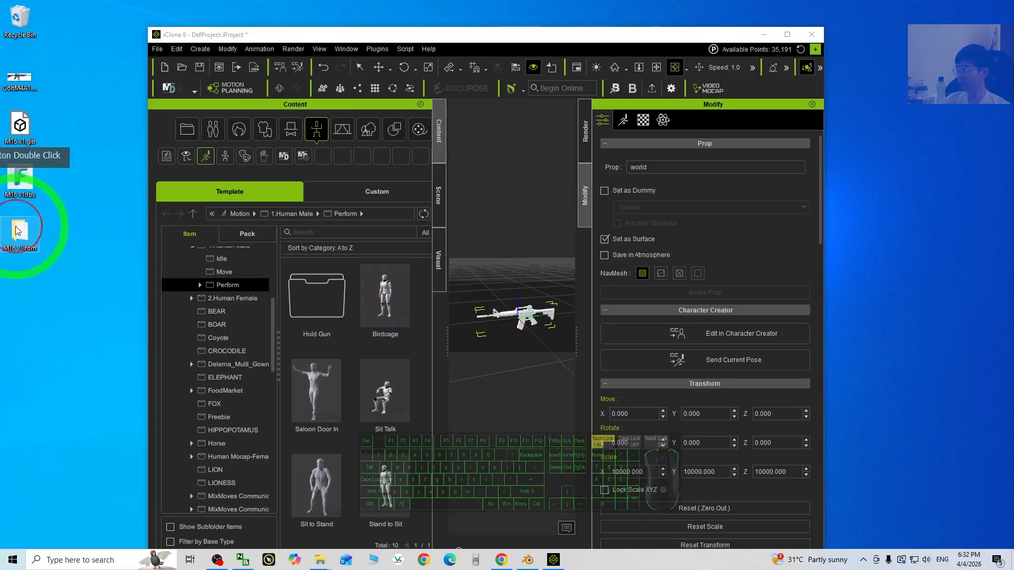
left_click(332, 299)
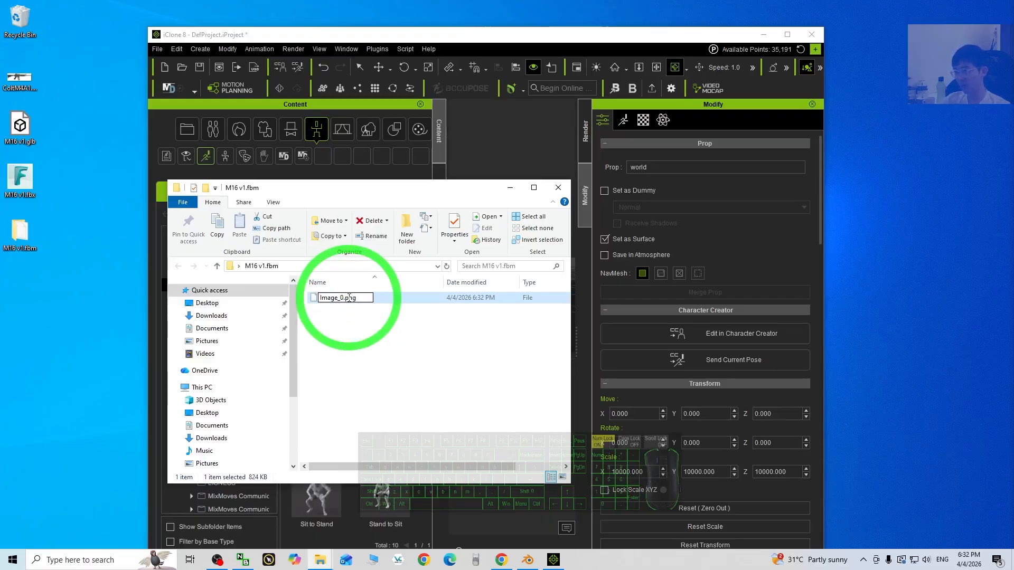
- Assign Image_0.png from the M16 v1.fbm folder as the Base Color texture of the rifle's material
left_click_drag(394, 188, 253, 208)
left_click(547, 320)
left_click(643, 120)
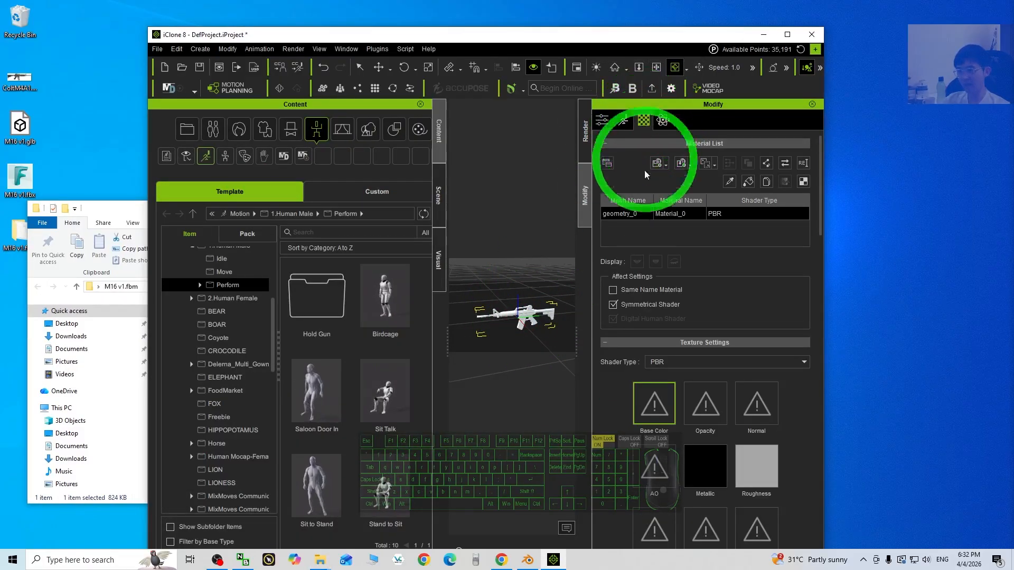
left_click(148, 209)
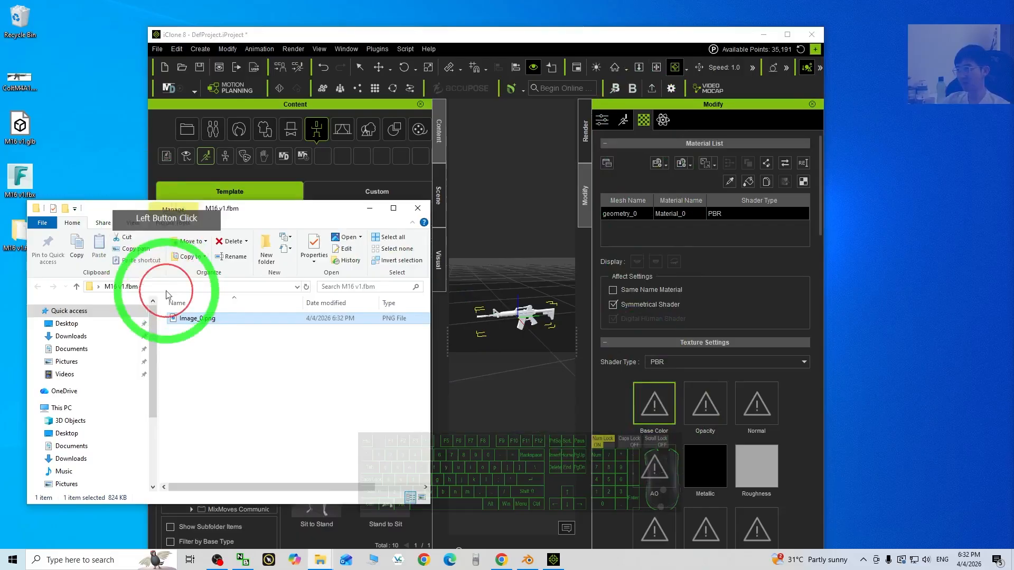
left_click_drag(185, 323, 653, 403)
- Maximize iClone and examine the textured rifle from several angles and distances
left_click(787, 34)
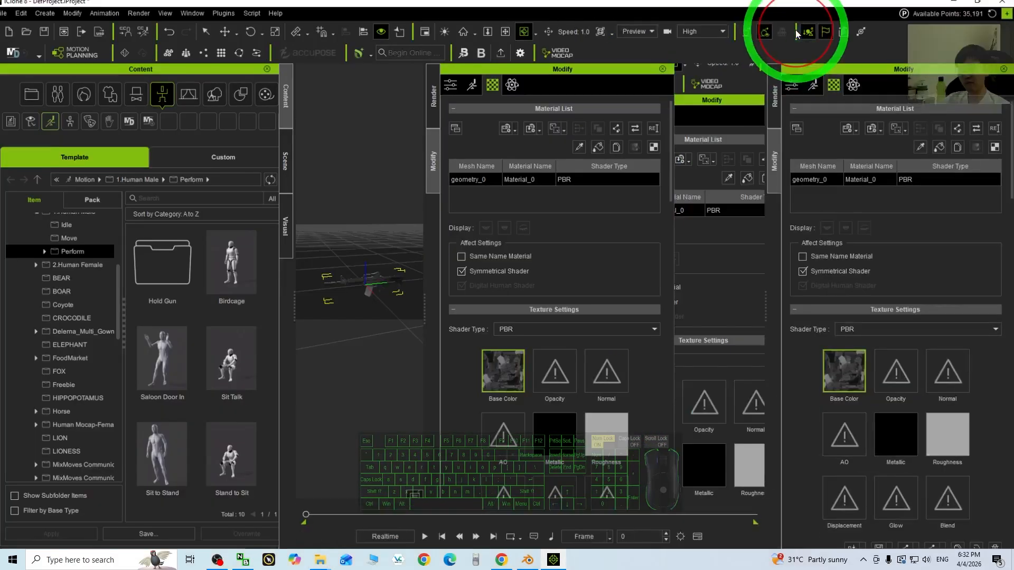
scroll(625, 321, "down", 3)
scroll(554, 317, "up", 3)
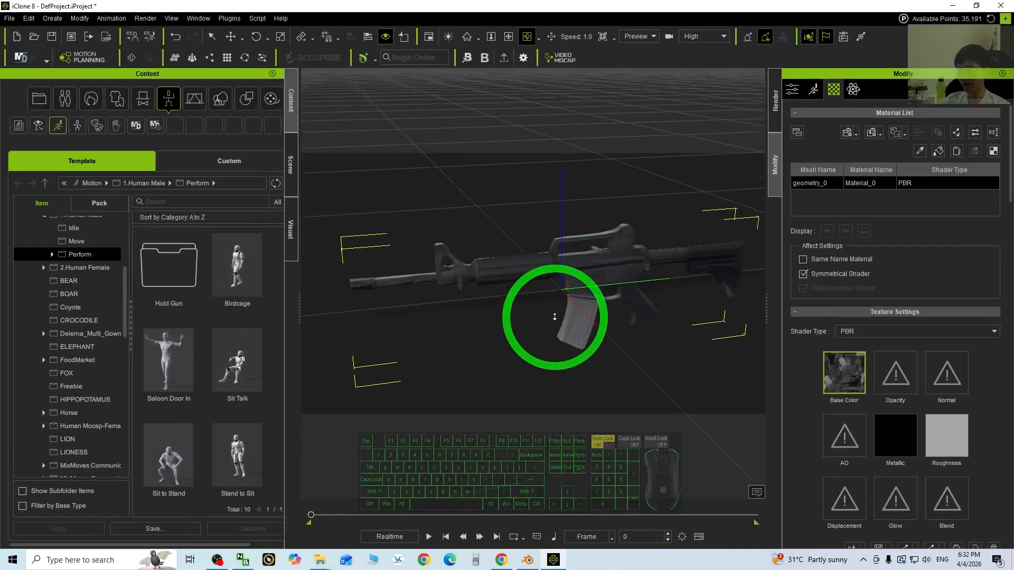
scroll(556, 321, "down", 3)
key("c")
left_click_drag(557, 321, 724, 317)
scroll(665, 294, "down", 2)
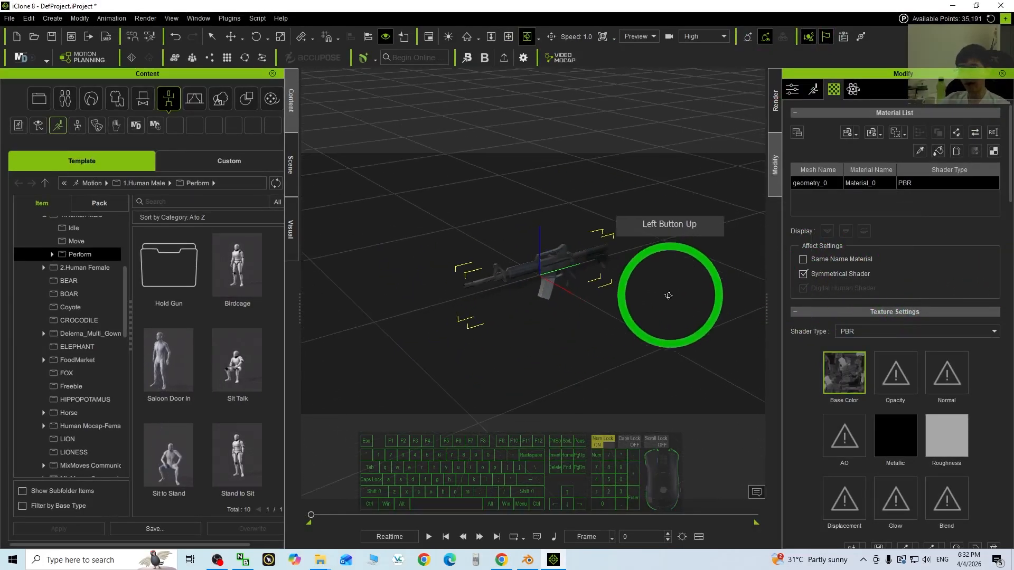
scroll(606, 287, "up", 1)
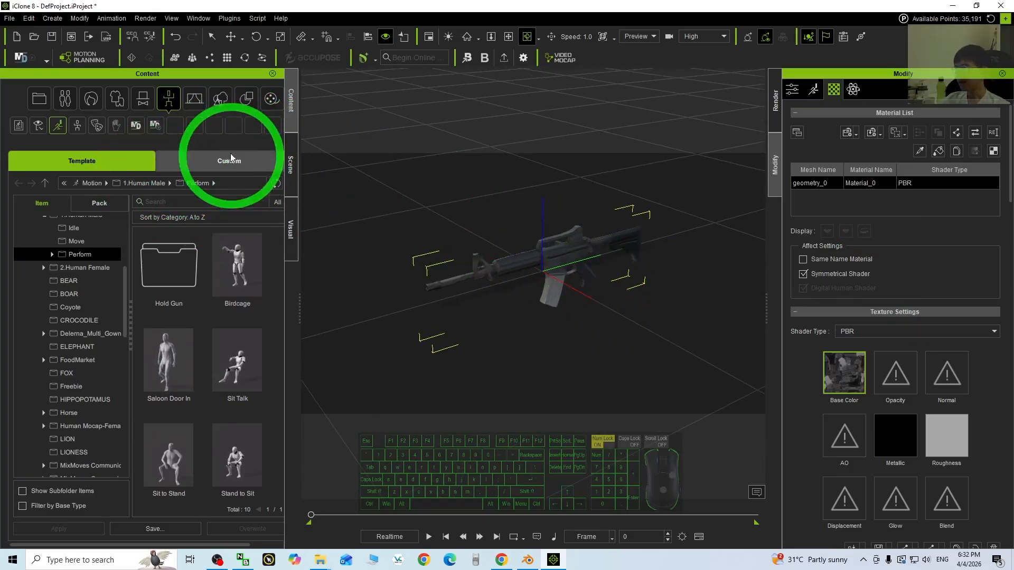
- Open the Props folder in iClone's custom content library
left_click(244, 100)
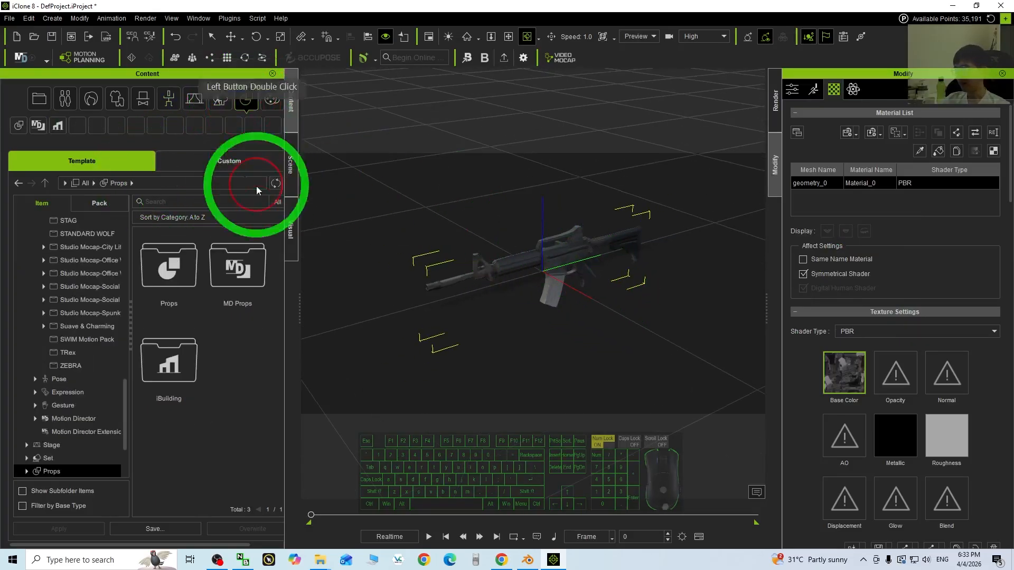
double_click(165, 264)
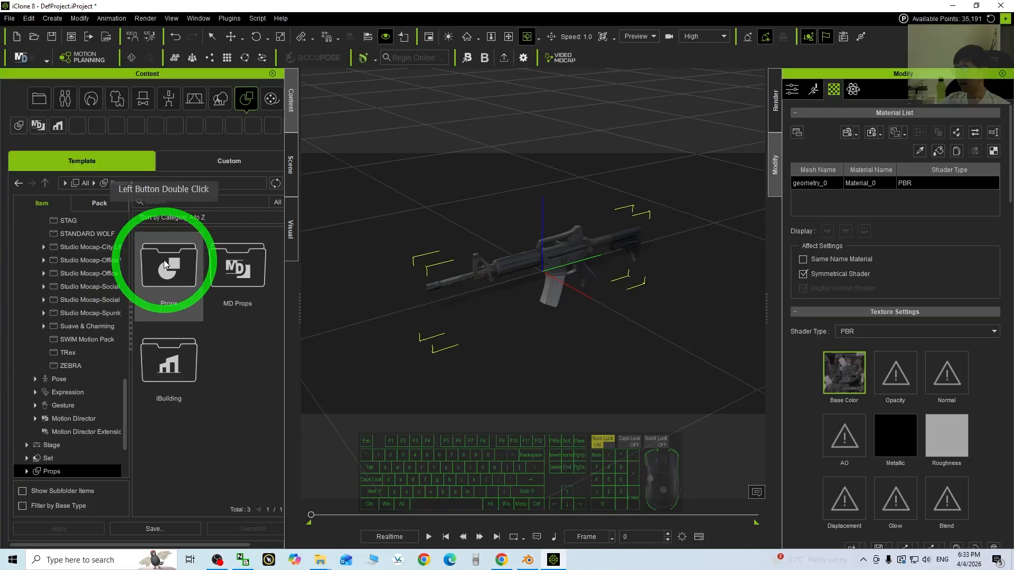
left_click(222, 161)
left_click(247, 99)
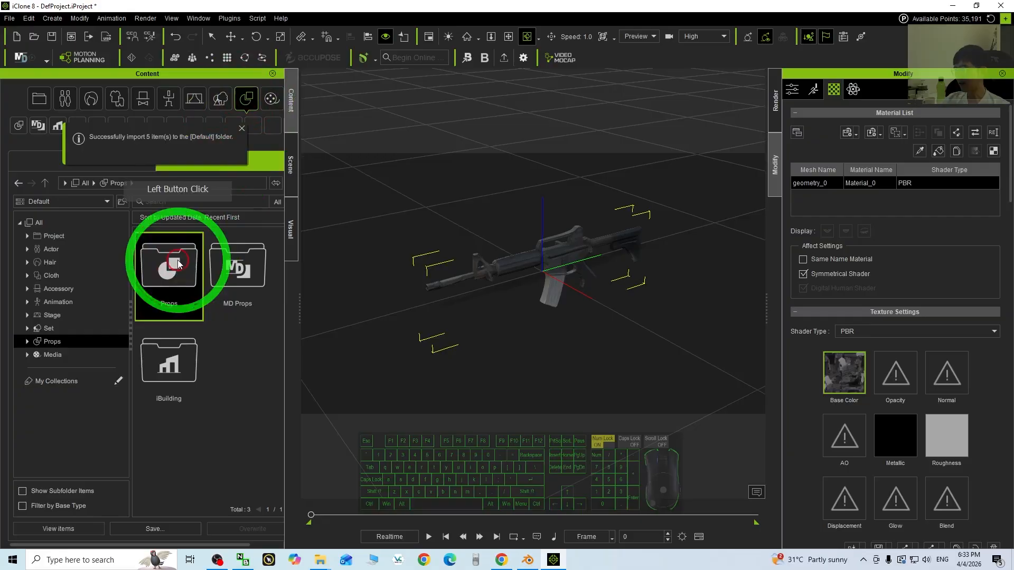
double_click(169, 264)
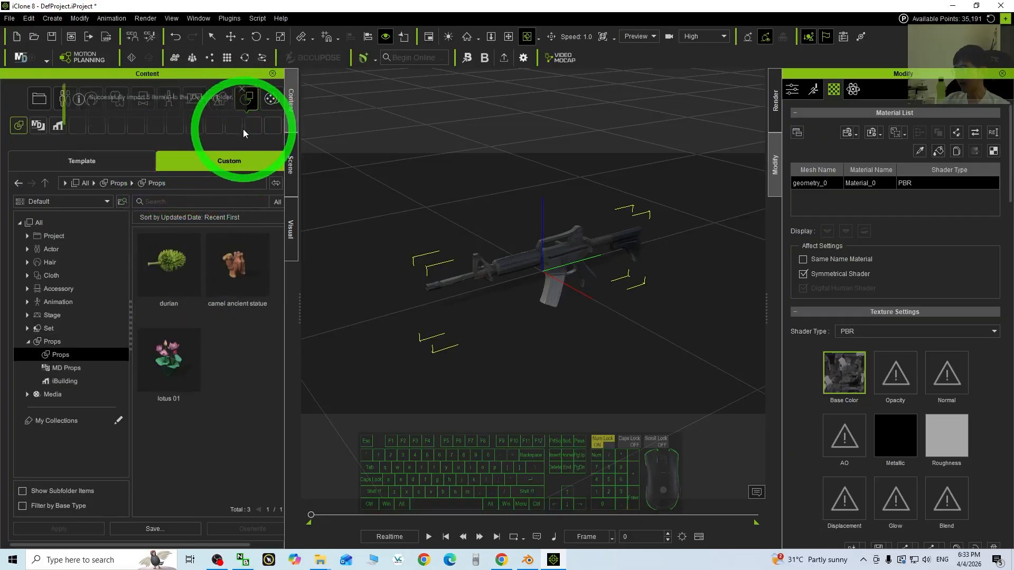
left_click(216, 149)
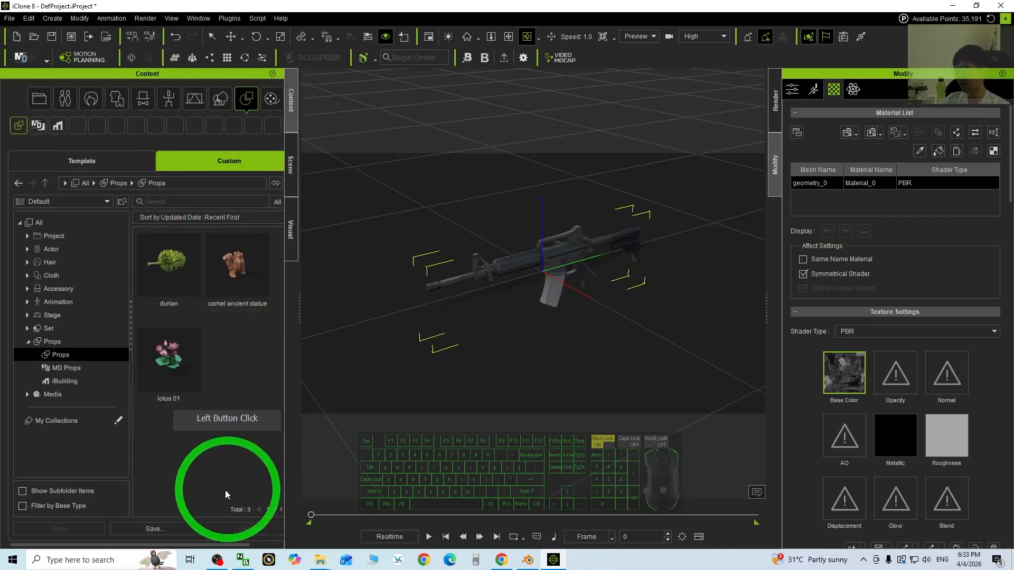
- Frame the rifle and save it to the custom Props library as M16 v1 with asset type Props/Props
scroll(595, 306, "up", 3)
key("x")
mouse_move(598, 304)
left_mouse_down()
mouse_move(607, 294)
mouse_move(584, 294)
left_mouse_up()
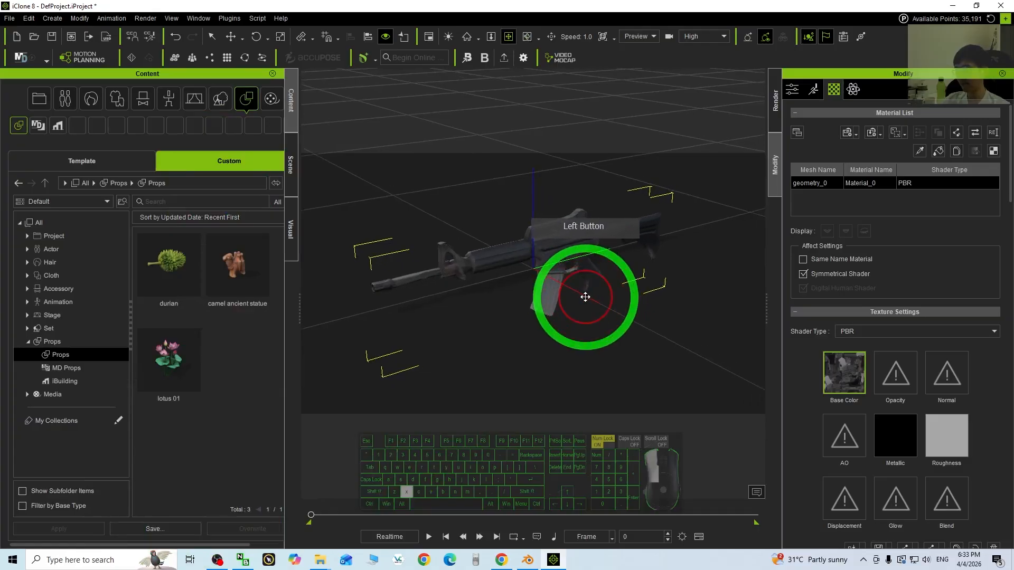
left_click(158, 528)
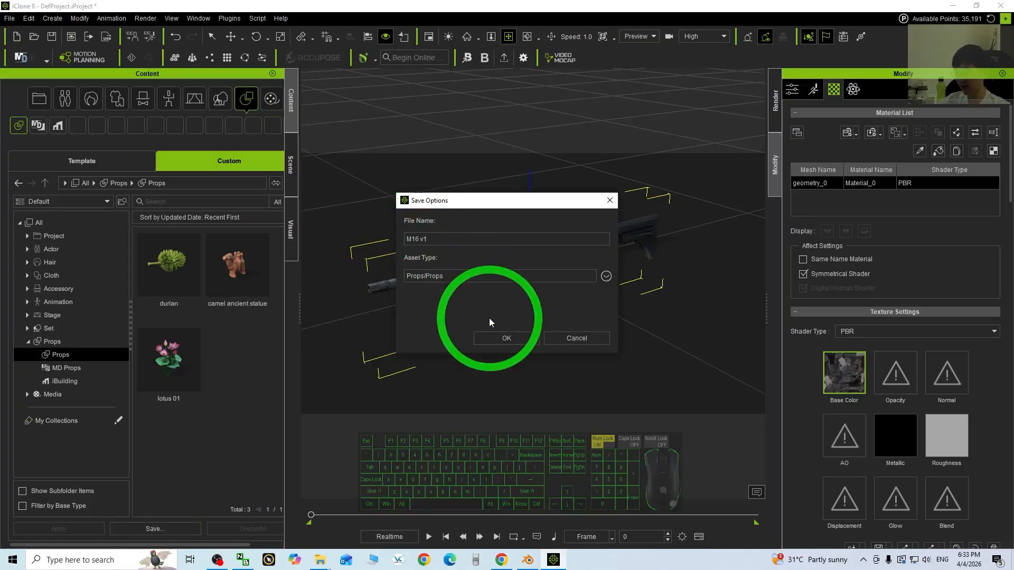
left_click(491, 337)
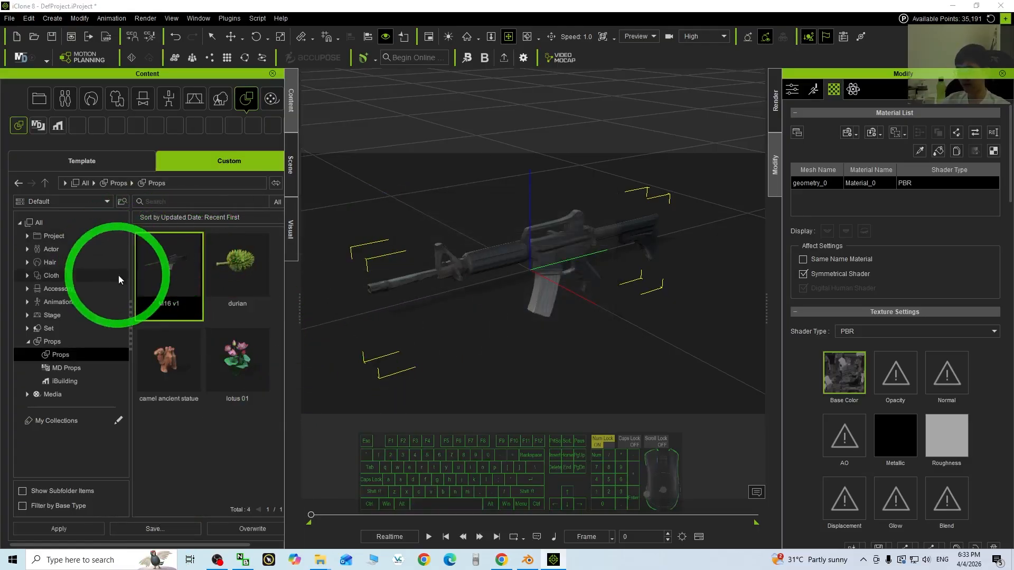
- Open the ActorCore Crowd folder of the Actor character templates
scroll(534, 217, "down", 6)
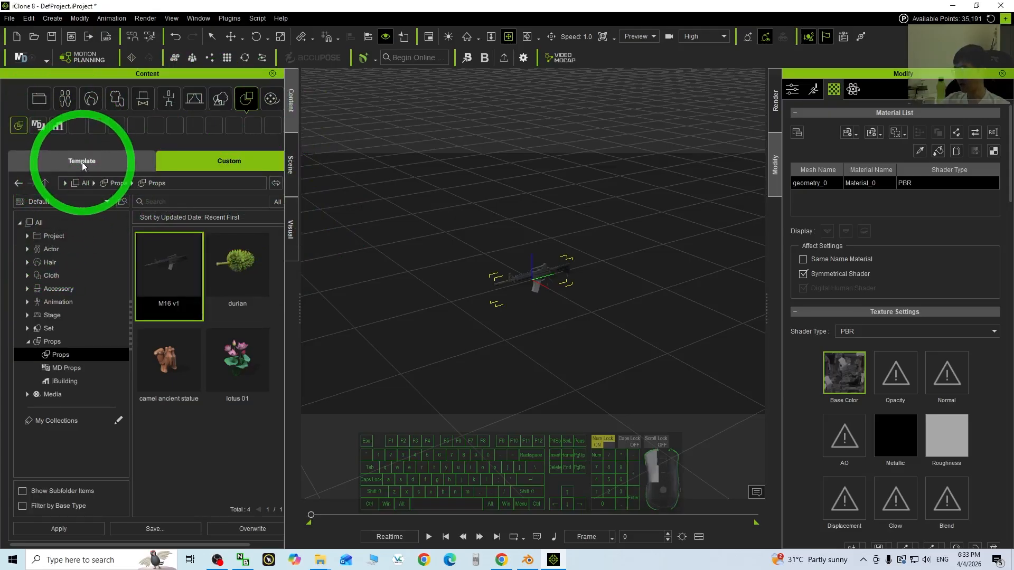
left_click(67, 99)
left_click(37, 249)
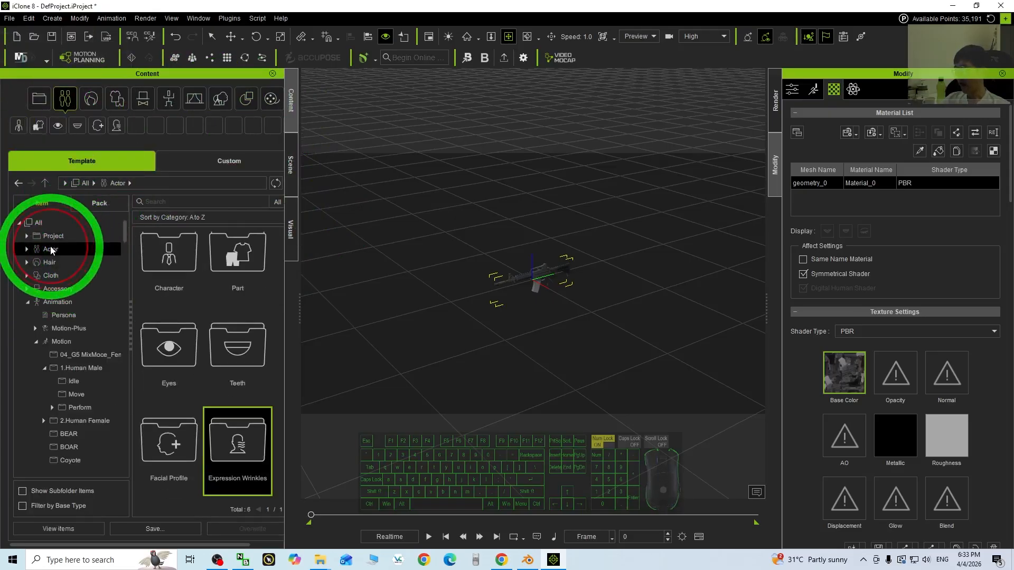
left_click(27, 249)
left_click(52, 264)
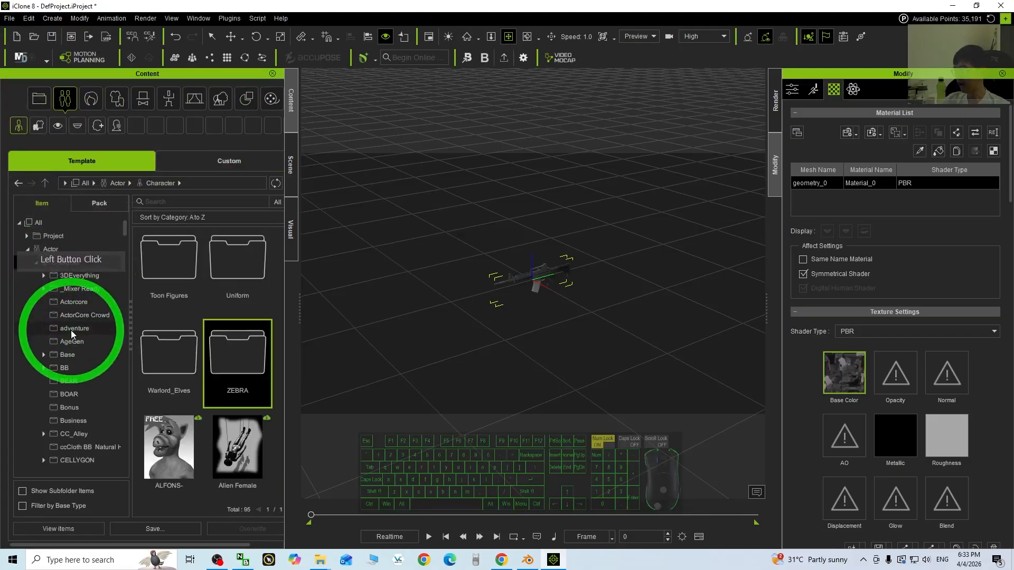
left_click(68, 315)
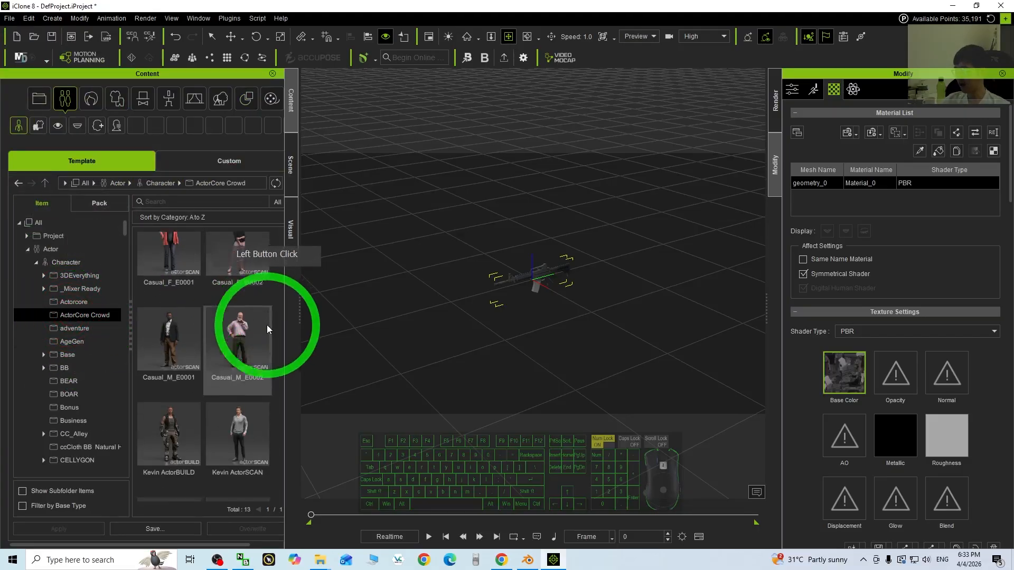
- Add the Kevin ActorBUILD character to the scene and frame its full body
scroll(243, 316, "up", 1)
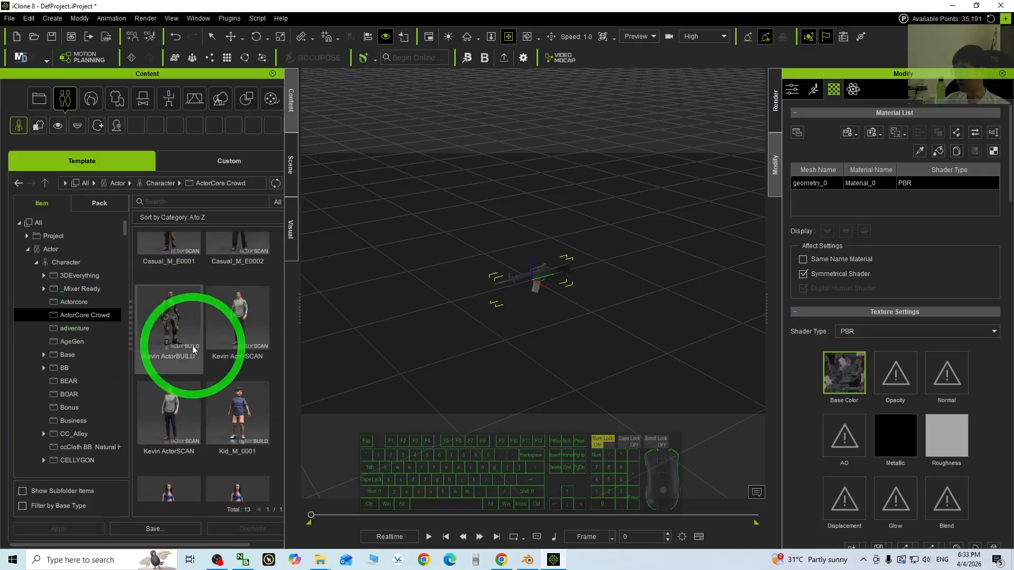
left_click(164, 348)
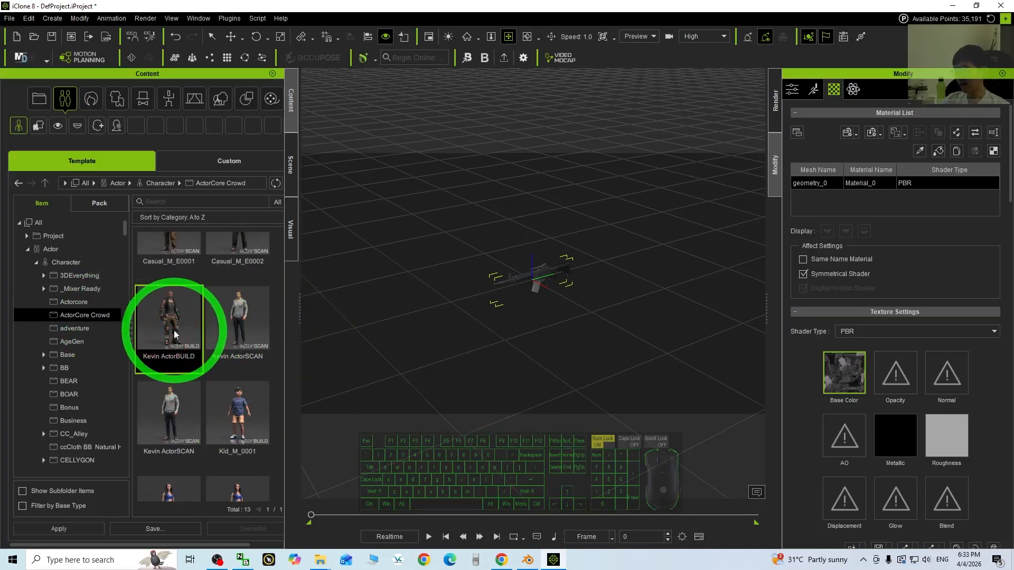
double_click(167, 314)
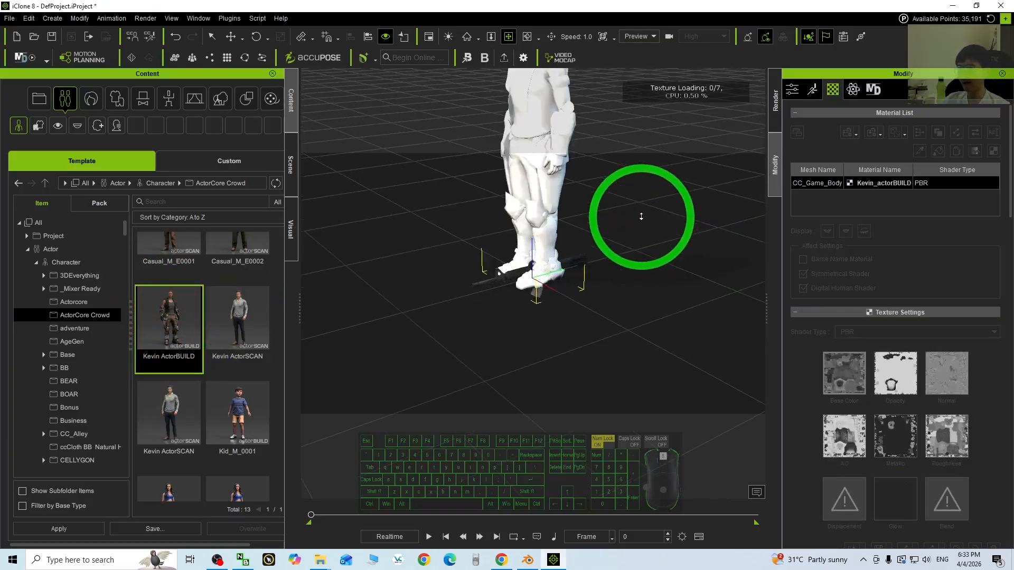
left_click_drag(510, 271, 625, 415)
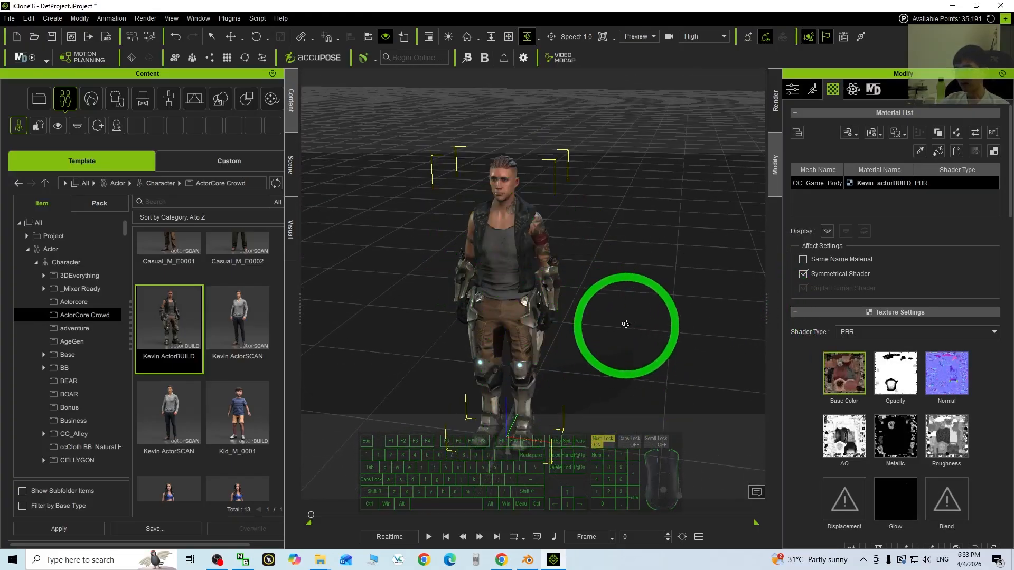
scroll(623, 323, "down", 2)
left_click(534, 273)
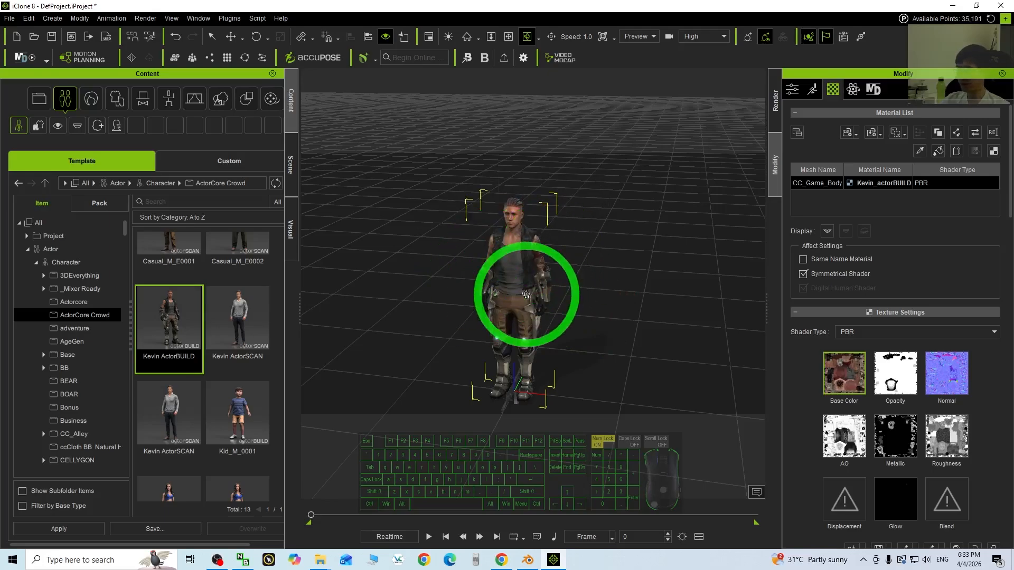
left_click_drag(527, 294, 382, 174)
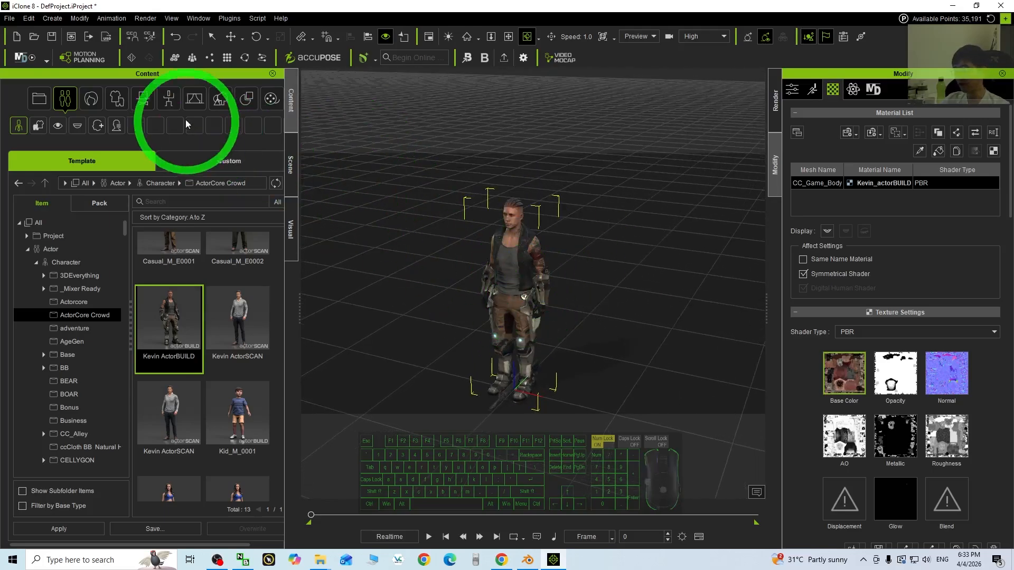
- Browse the male Hold Gun motions in the Perform folder of the animation templates
left_click(167, 100)
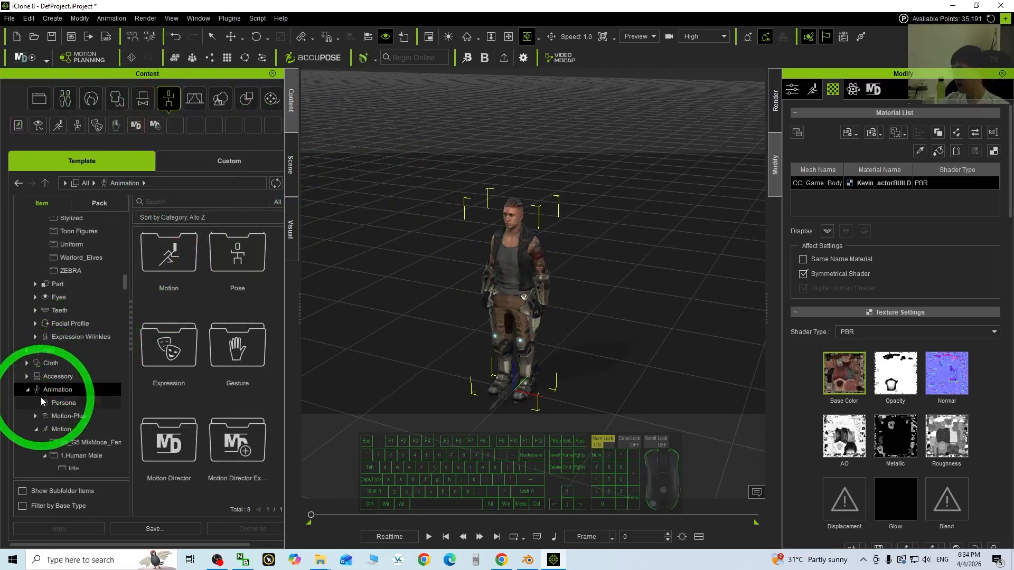
left_click(177, 102)
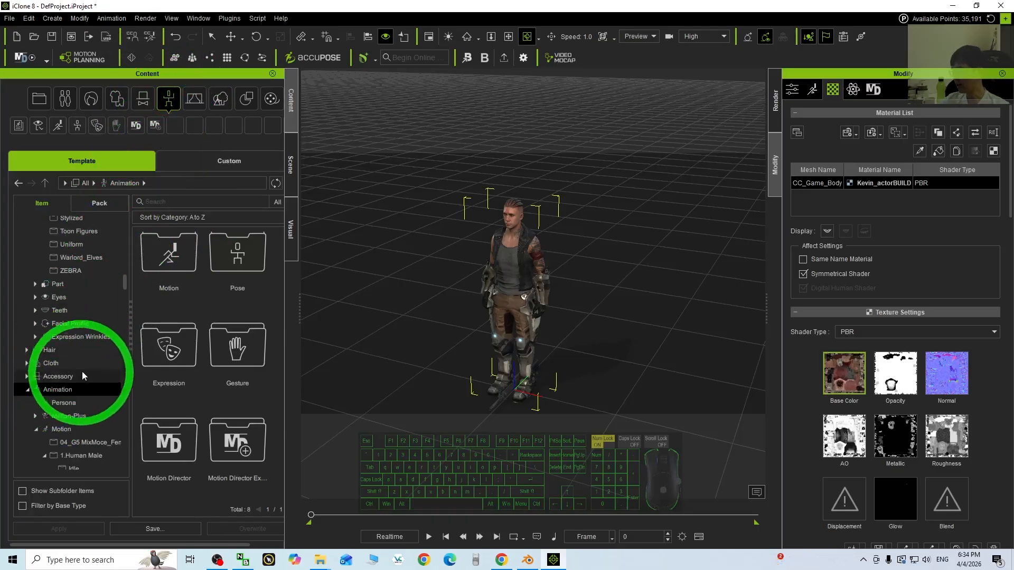
scroll(83, 376, "down", 3)
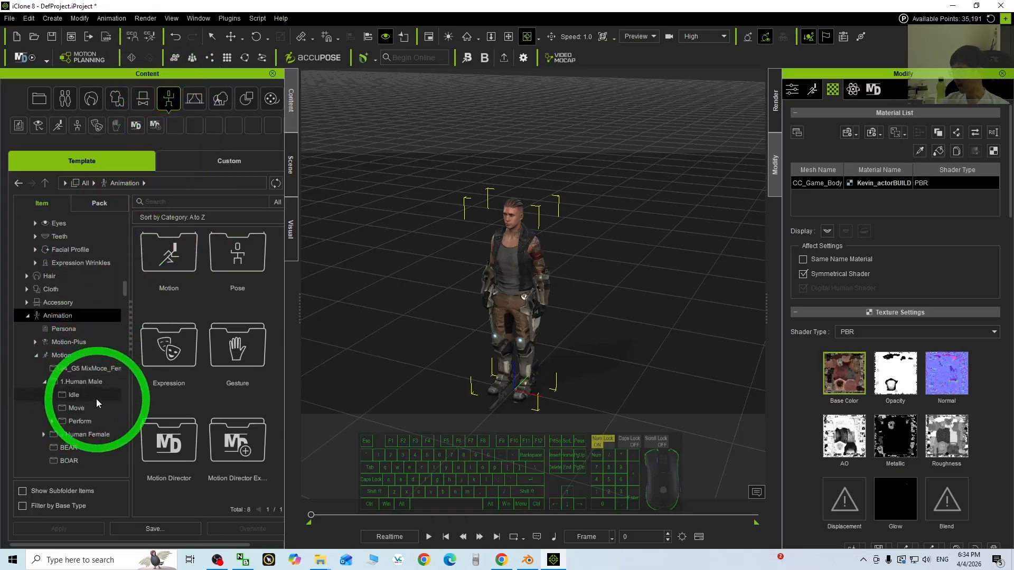
left_click(89, 382)
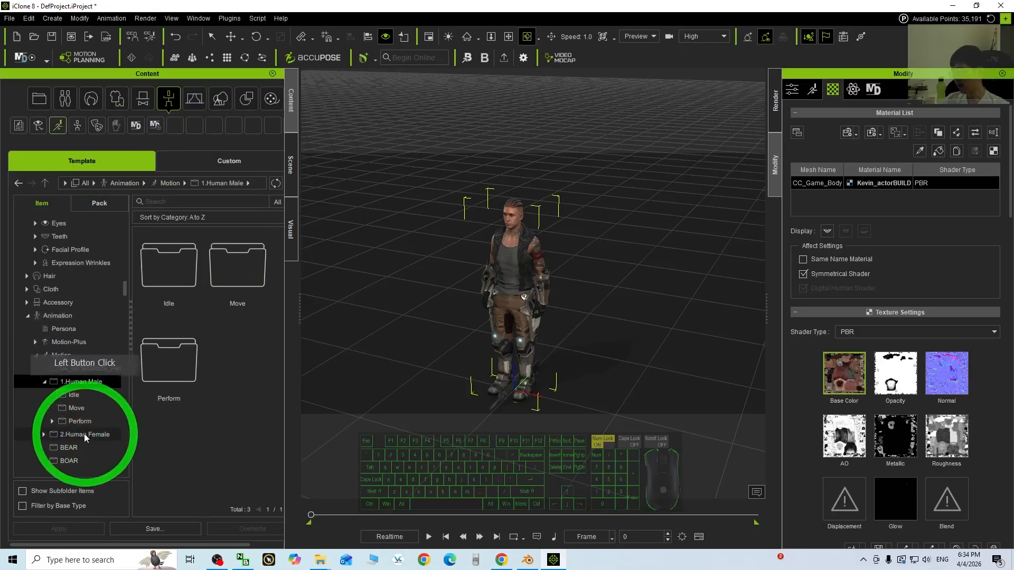
left_click(80, 421)
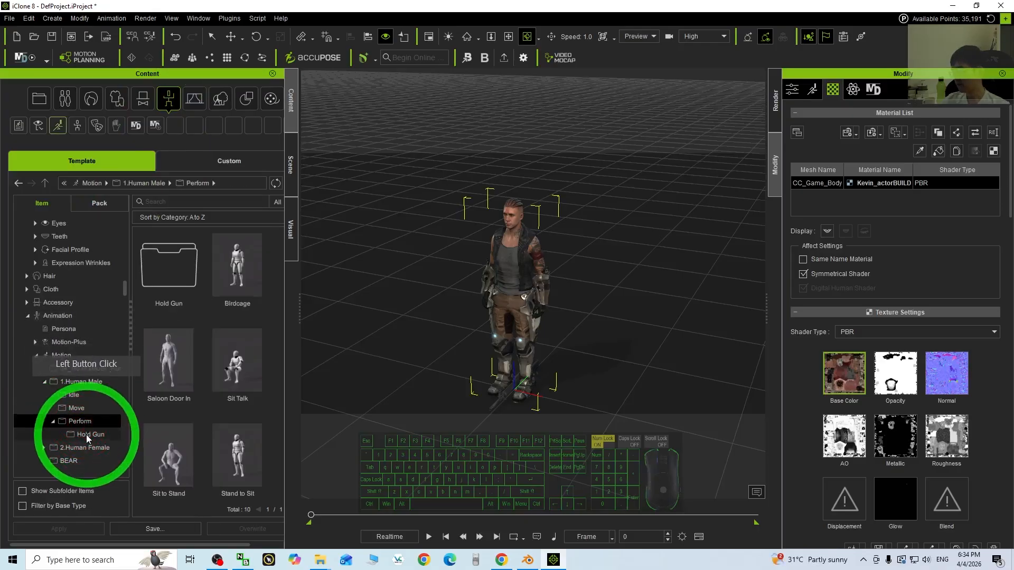
left_click(86, 435)
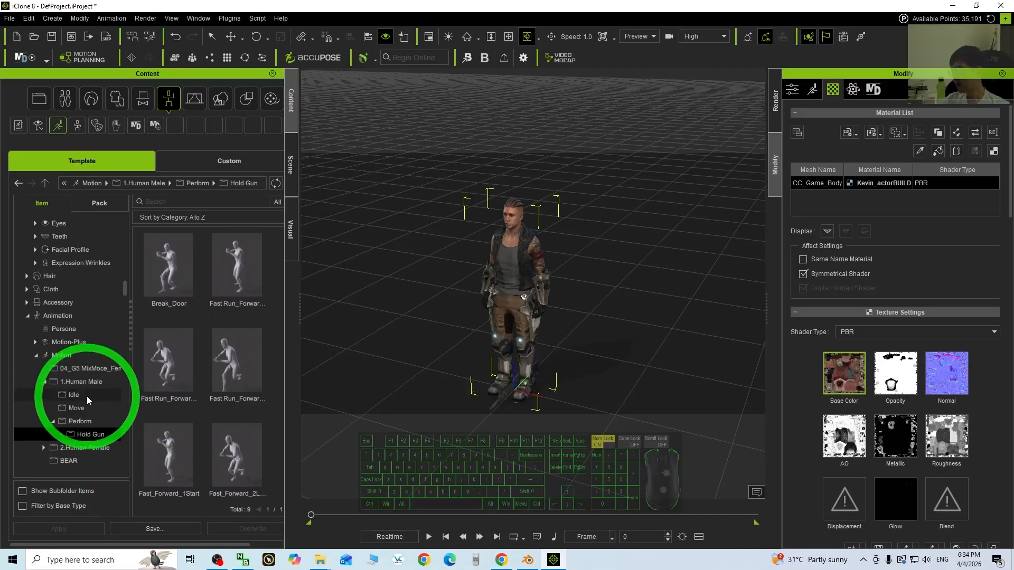
scroll(88, 396, "down", 2)
scroll(91, 395, "up", 1)
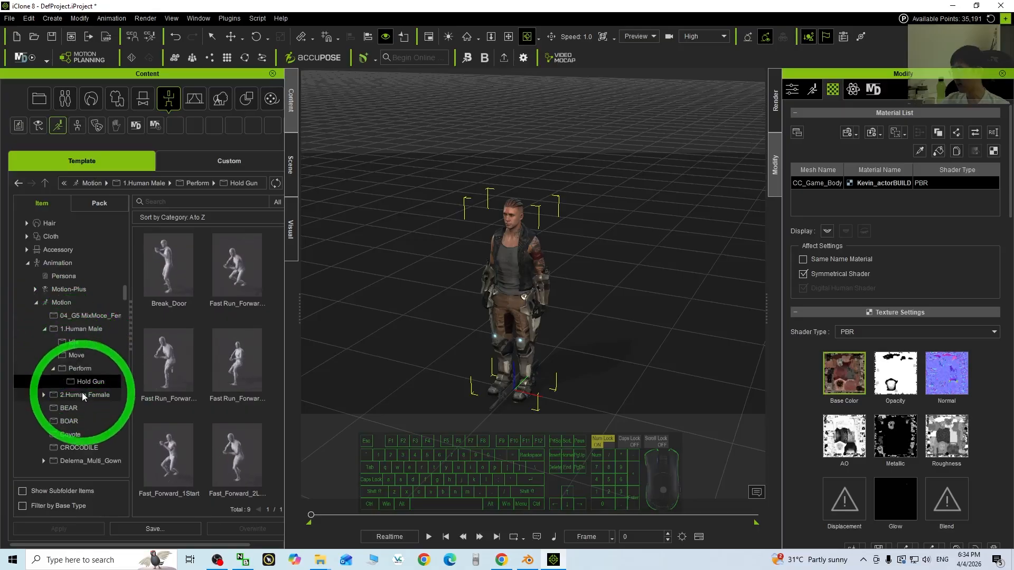
- Apply the T-Pose from the Calibration pose folder to the character
left_click(45, 329)
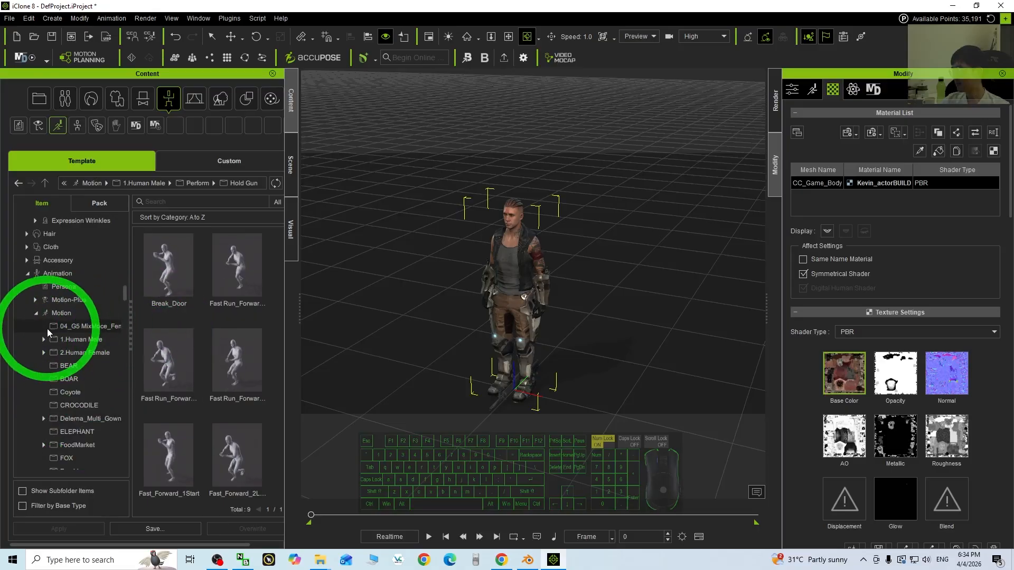
left_click(36, 312)
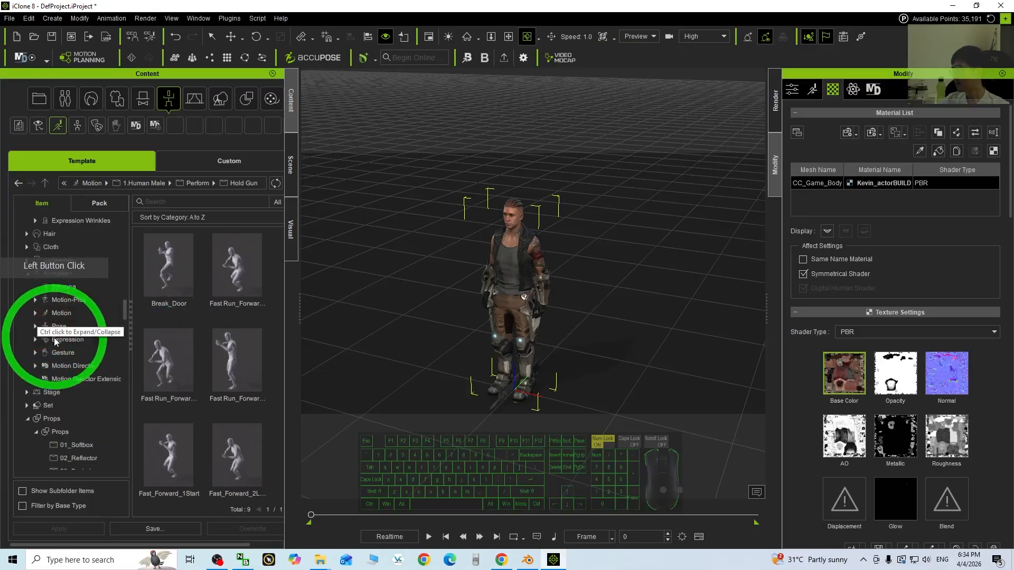
left_click(35, 327)
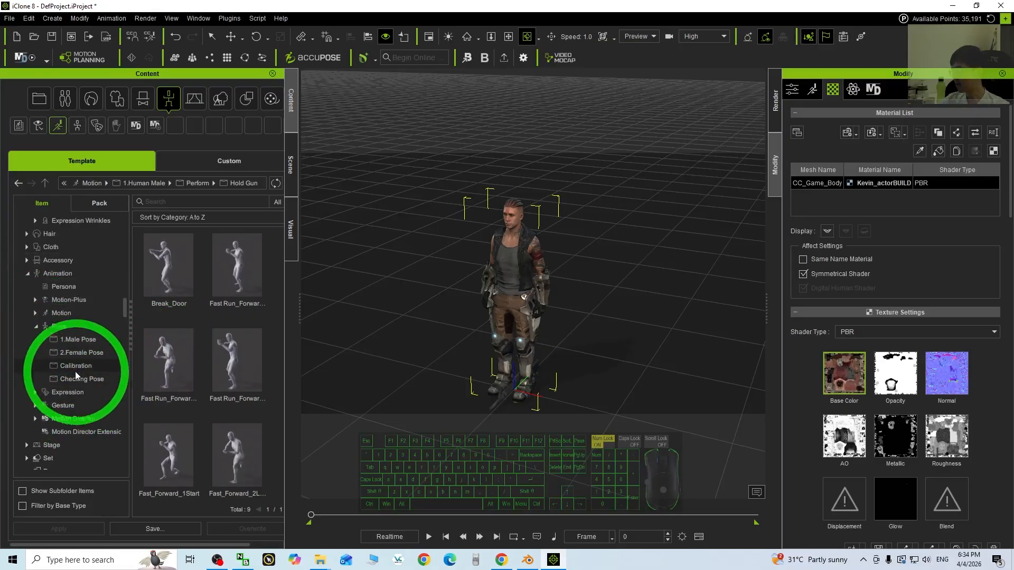
left_click(73, 370)
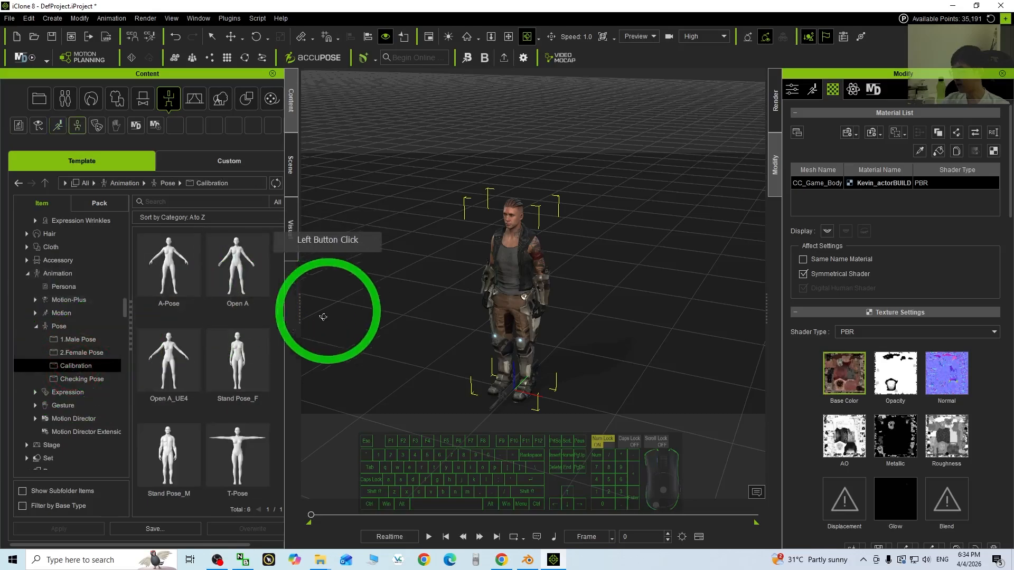
double_click(235, 459)
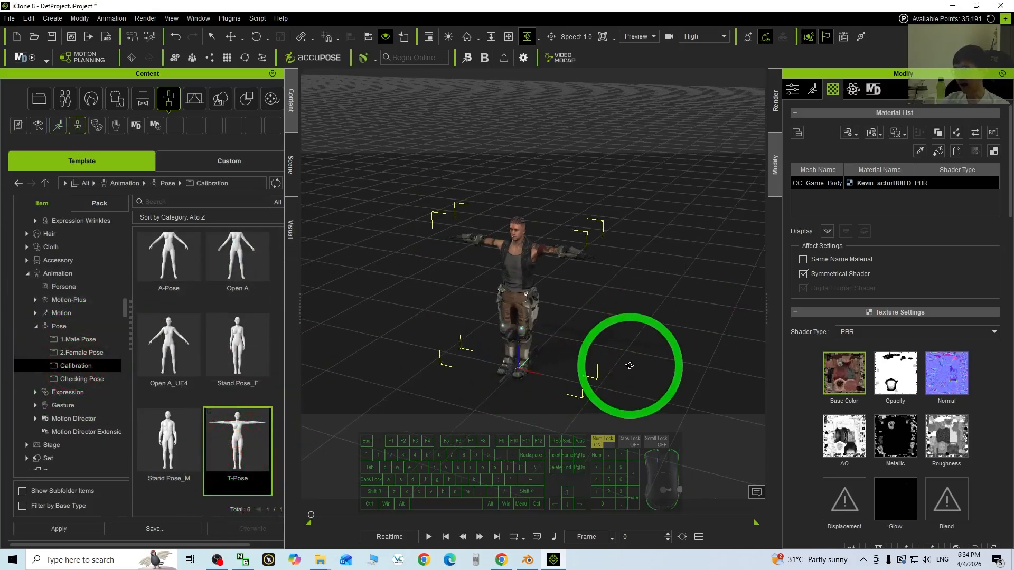
- Select the rifle at the character's feet and move it up beside the outstretched left arm
scroll(625, 371, "up", 4)
key("x")
left_click_drag(625, 371, 482, 240)
key("c")
key("q")
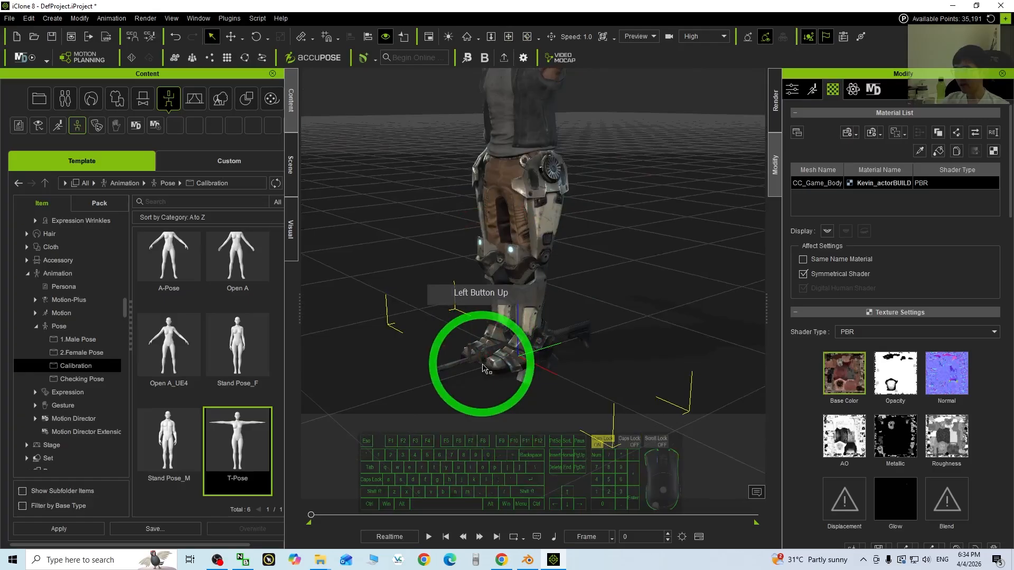
left_click(476, 361)
scroll(478, 358, "down", 5)
key("c")
left_click_drag(475, 275, 554, 310)
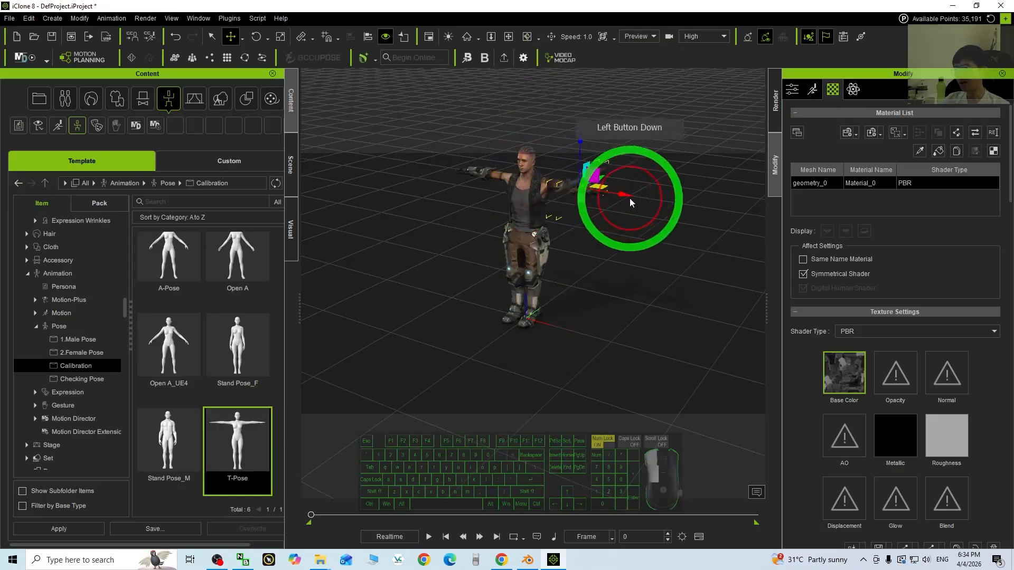
- Move the rifle onto the palm of the character's left hand
scroll(651, 226, "up", 4)
key("x")
key("c")
left_click_drag(565, 158, 420, 350)
key("w")
left_click(615, 256)
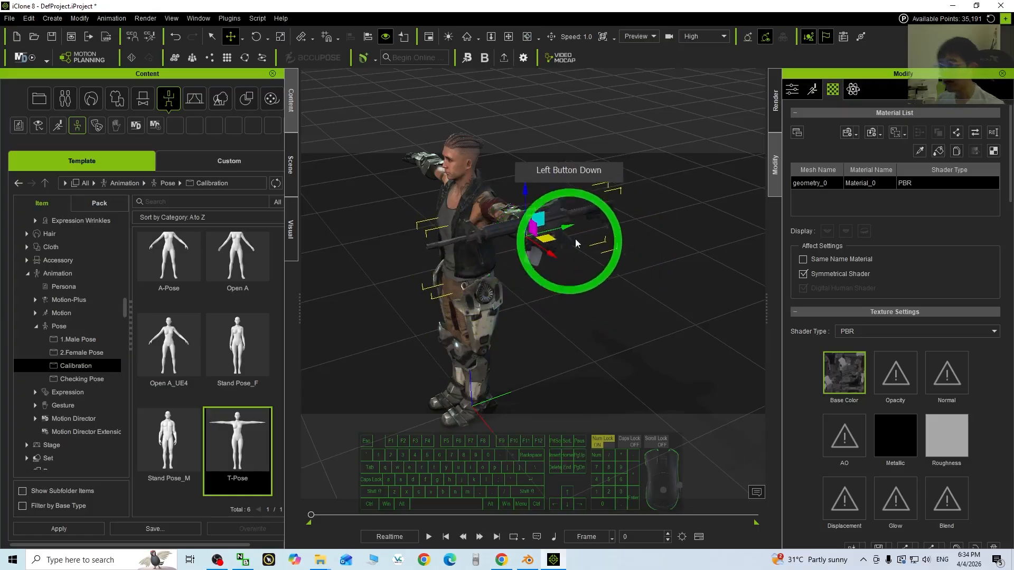
left_click_drag(575, 243, 564, 208)
left_click_drag(592, 284, 812, 364)
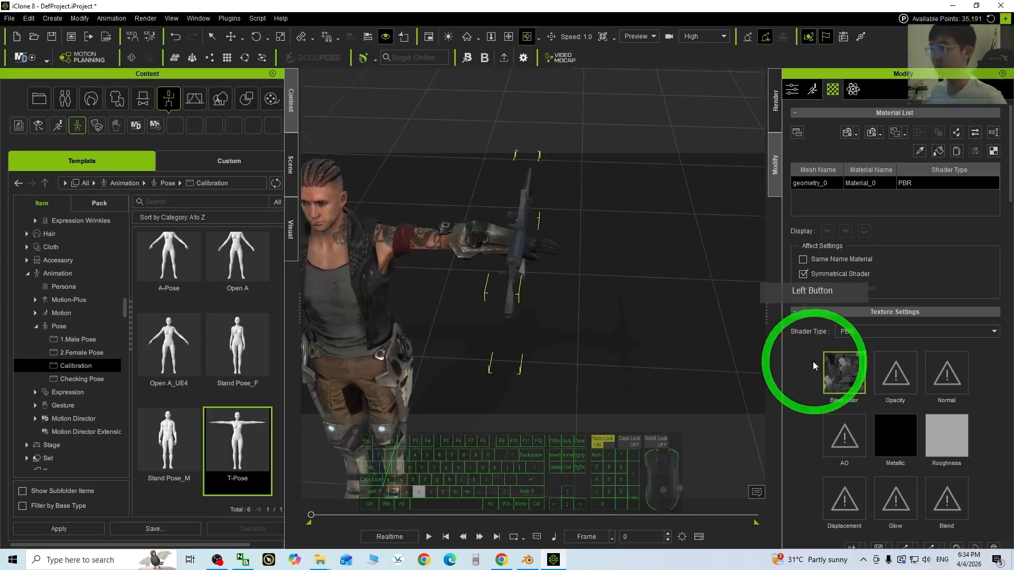
left_click_drag(623, 296, 545, 173)
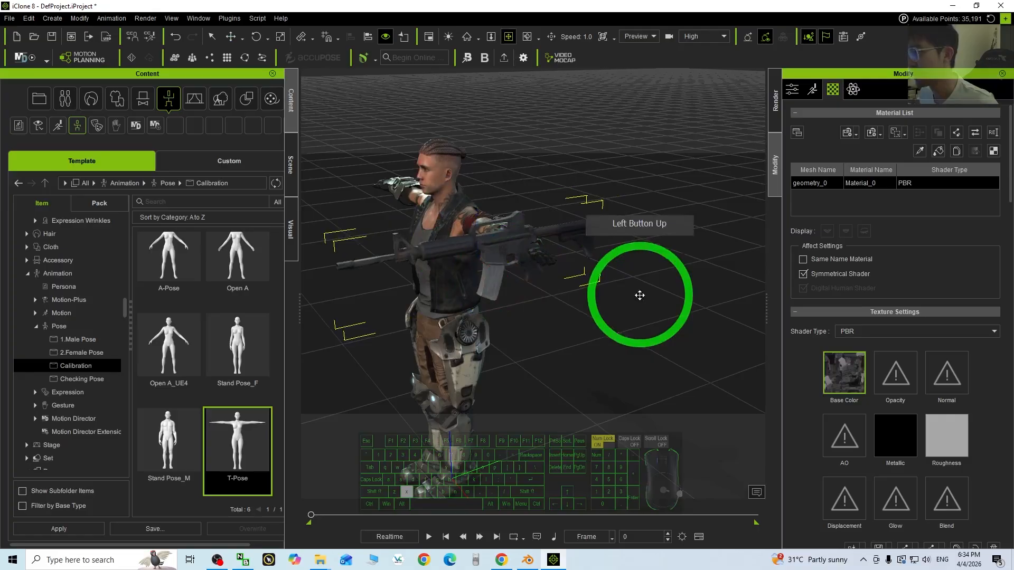
- Fine-tune the rifle's position so its grip lines up with the left hand, checking the fit up close
left_click_drag(640, 295, 556, 279)
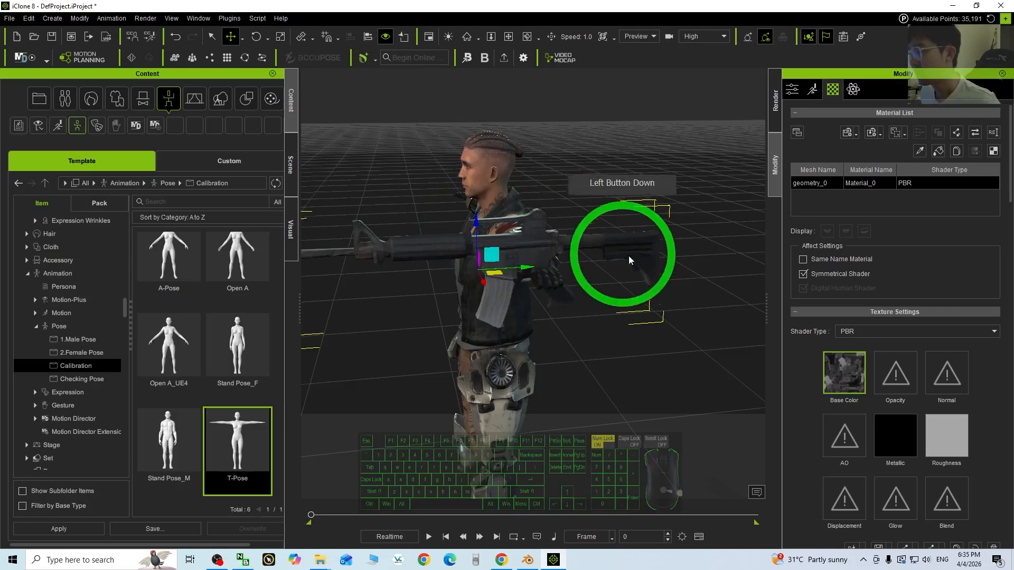
scroll(638, 291, "up", 2)
key("c")
left_click_drag(621, 298, 547, 265)
scroll(501, 262, "down", 5)
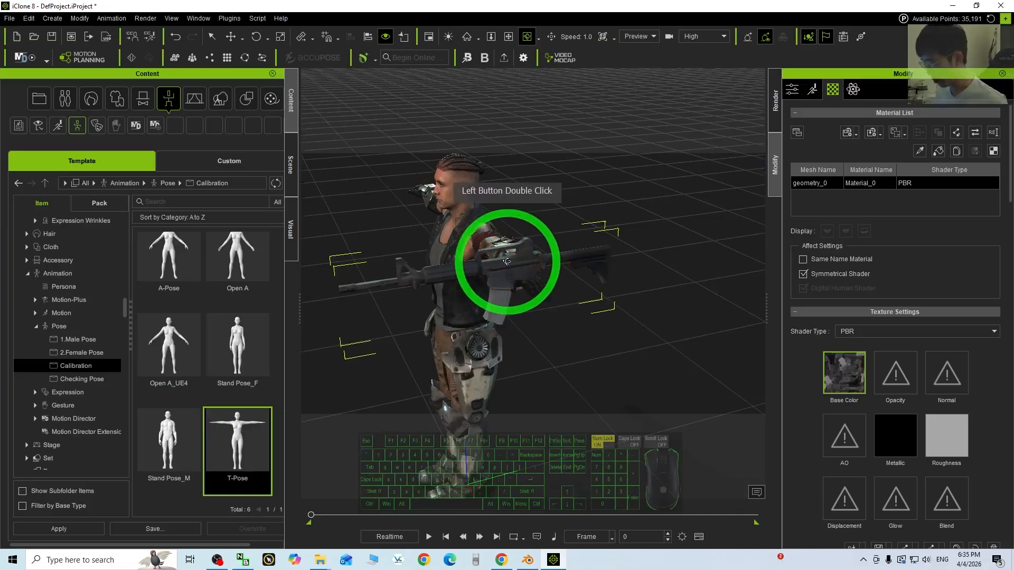
scroll(554, 285, "up", 4)
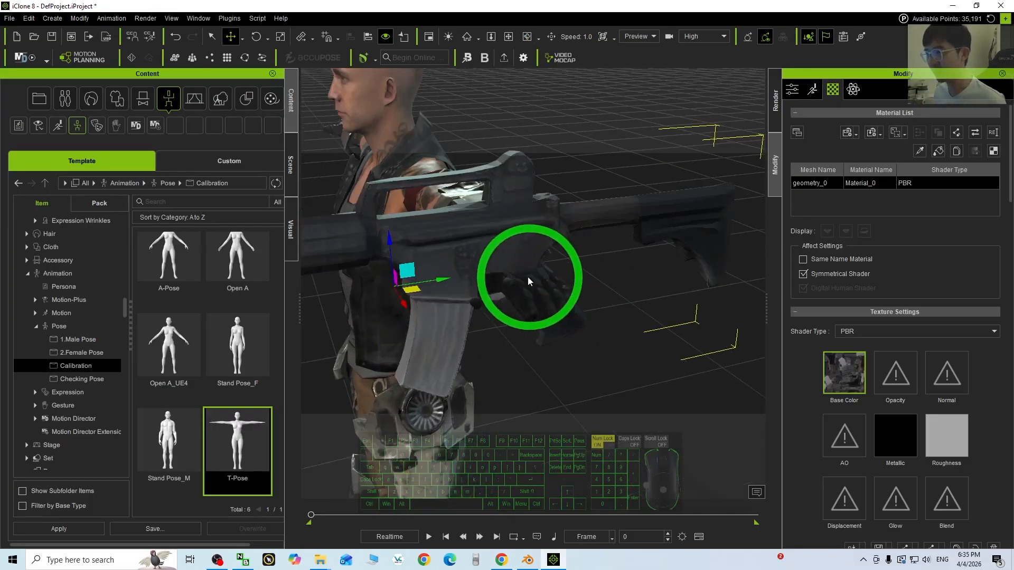
scroll(530, 286, "down", 4)
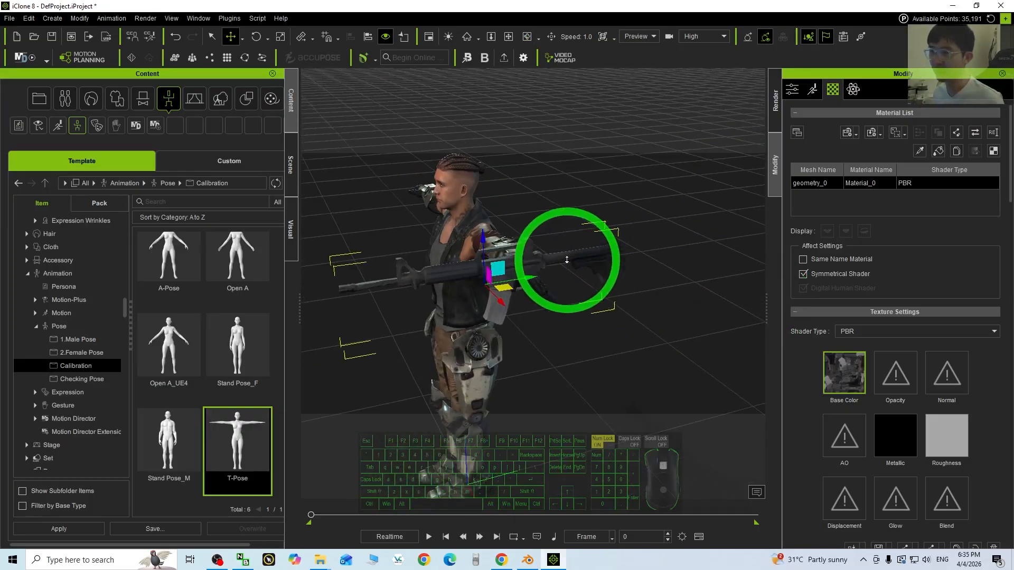
- Edit the rifle's pivot and move it to the grip in the left hand, at X 78.3, Y 7.4, Z 146.5
left_click(792, 88)
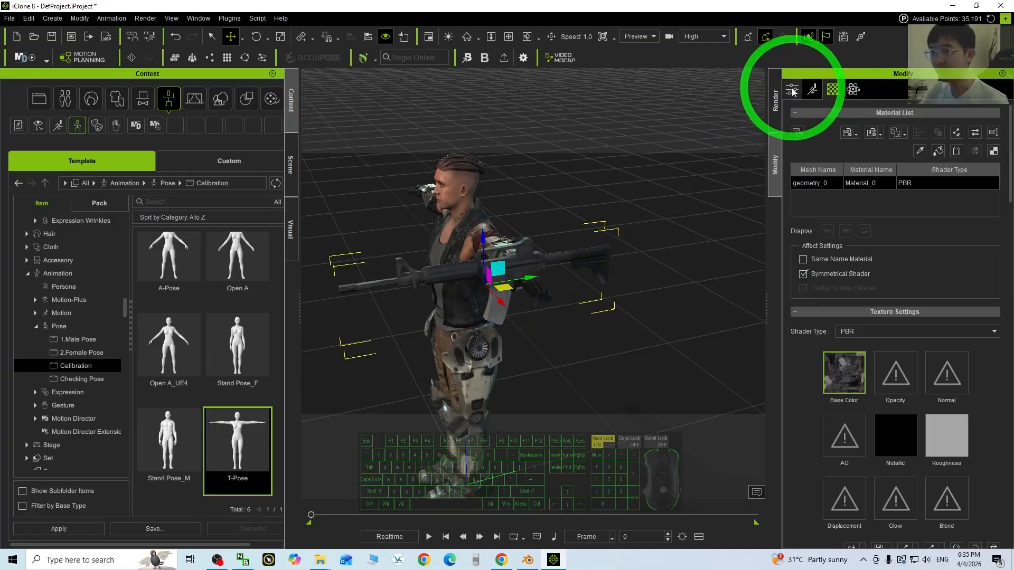
scroll(885, 313, "down", 10)
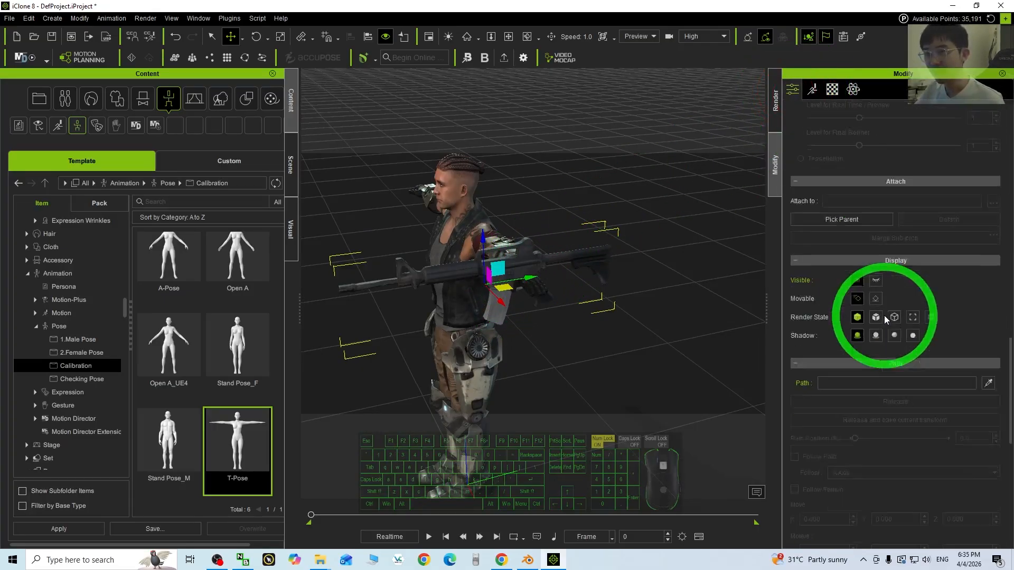
left_click(889, 413)
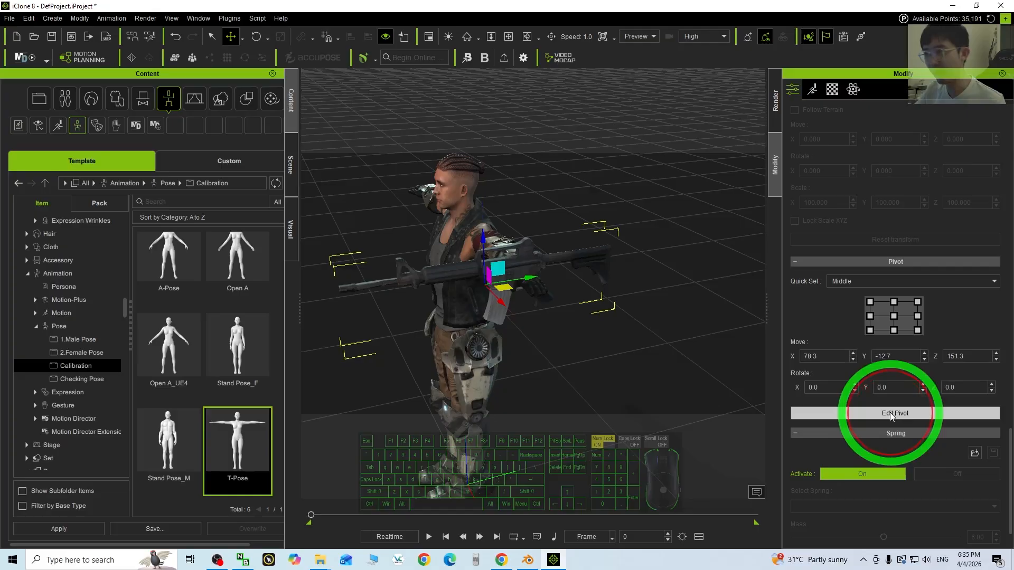
left_click_drag(477, 279, 579, 287)
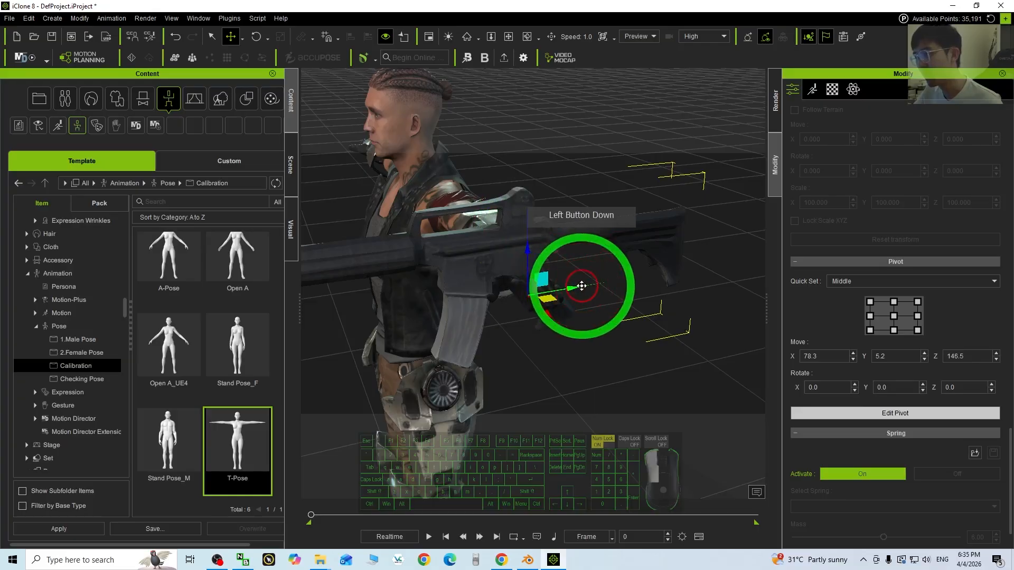
left_click_drag(583, 285, 583, 285)
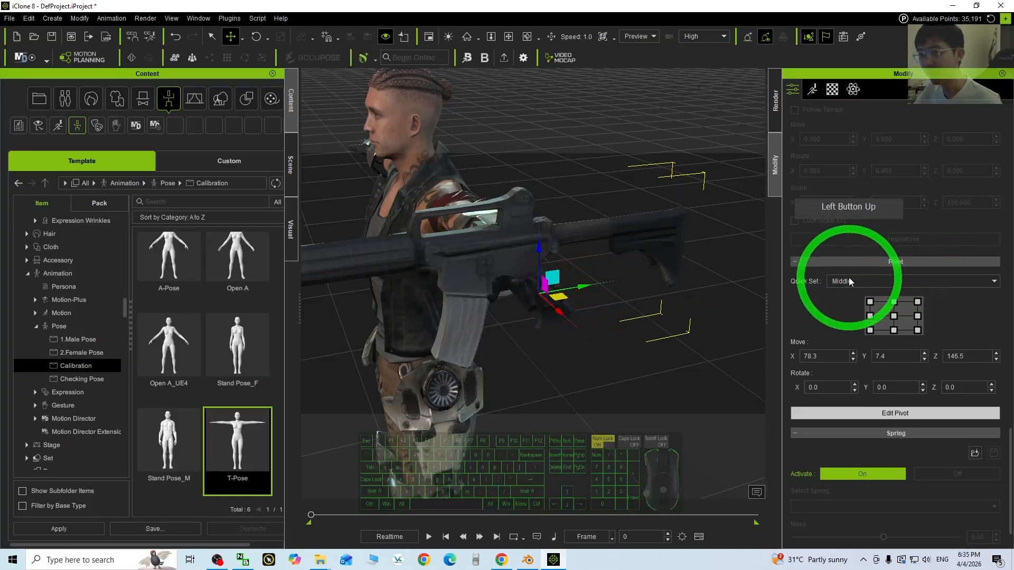
left_click(883, 411)
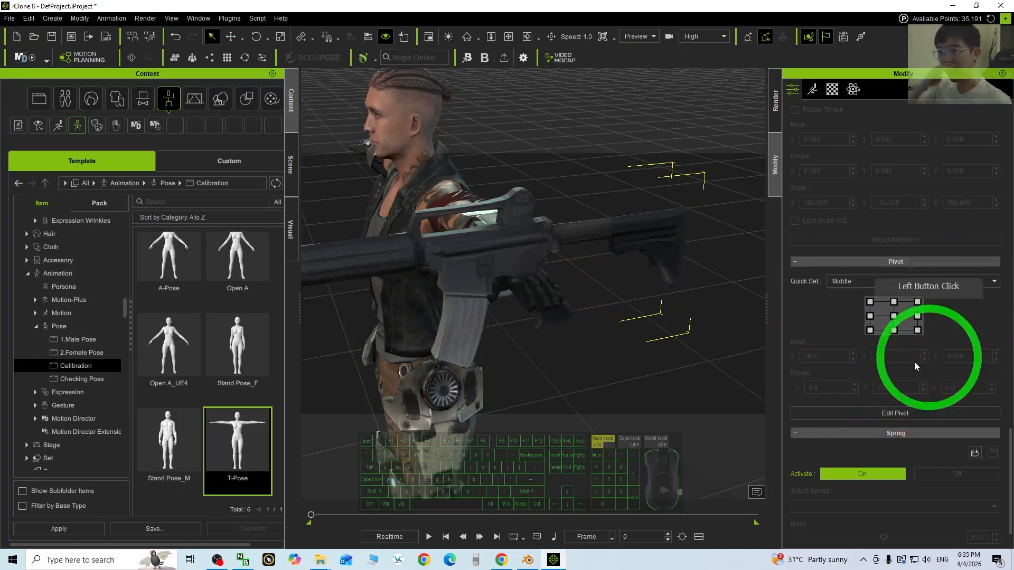
scroll(916, 338, "down", 2)
scroll(645, 288, "down", 6)
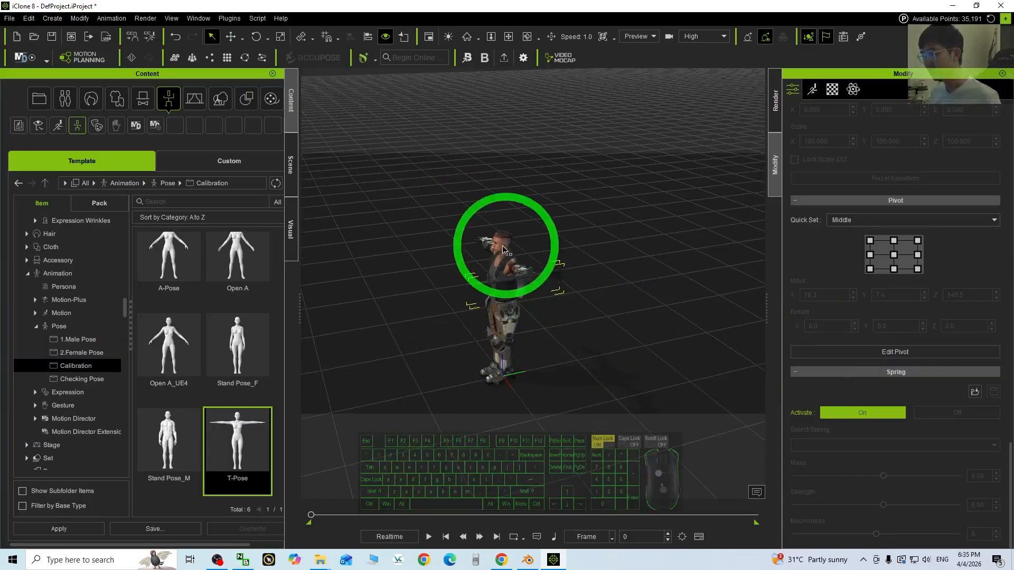
scroll(622, 294, "up", 8)
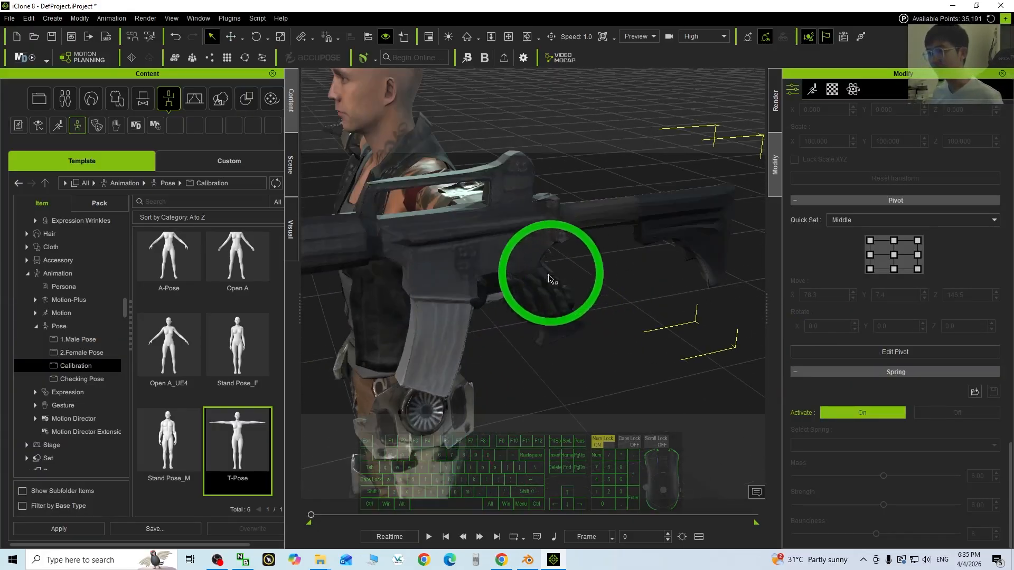
scroll(496, 249, "down", 8)
- Try to attach the rifle to the character's left hand by picking the hand as its parent
left_click(794, 91)
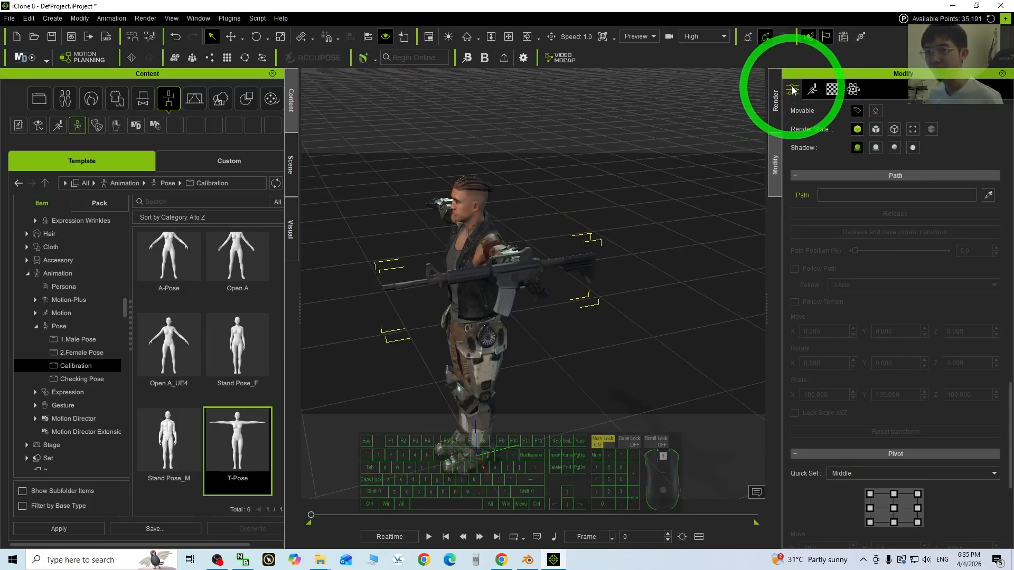
scroll(905, 295, "down", 10)
scroll(879, 277, "up", 5)
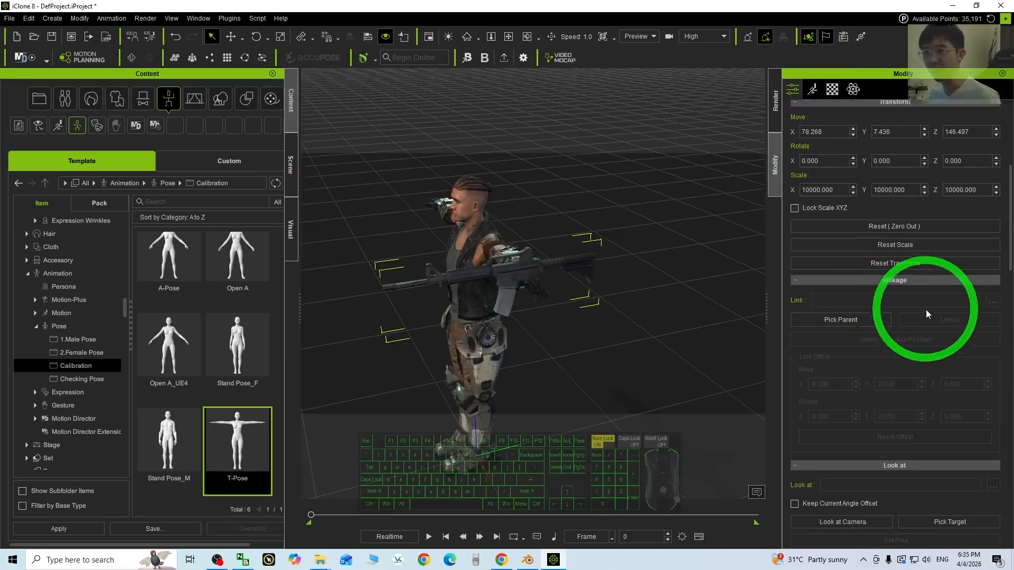
scroll(932, 333, "down", 1)
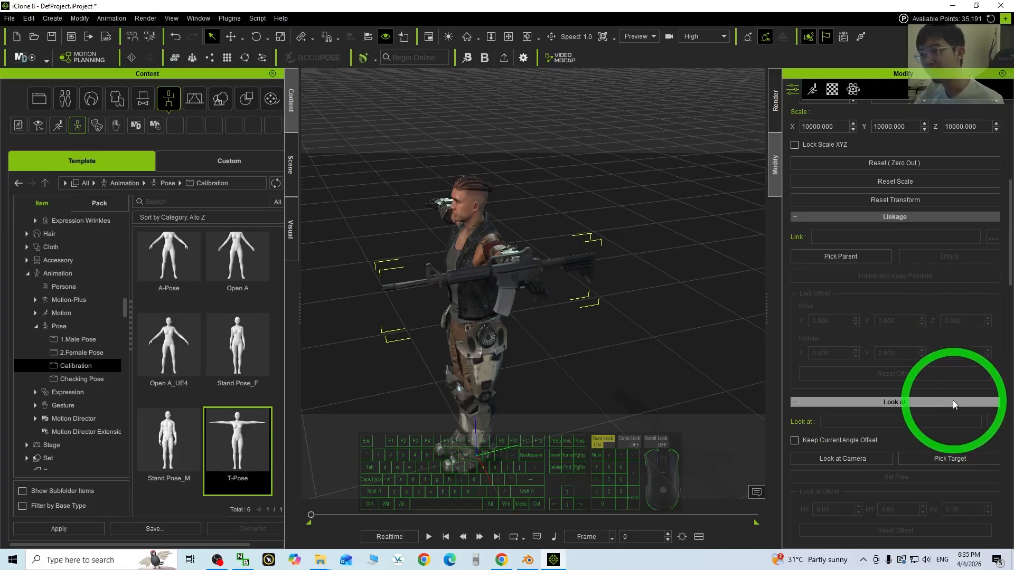
scroll(901, 332, "up", 3)
scroll(907, 338, "down", 2)
scroll(907, 344, "down", 8)
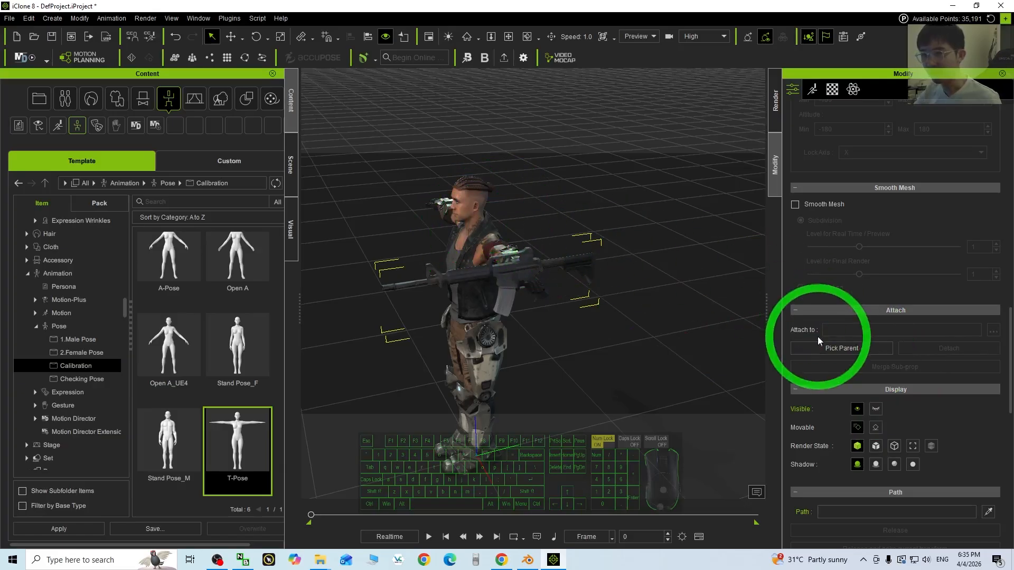
left_click(827, 350)
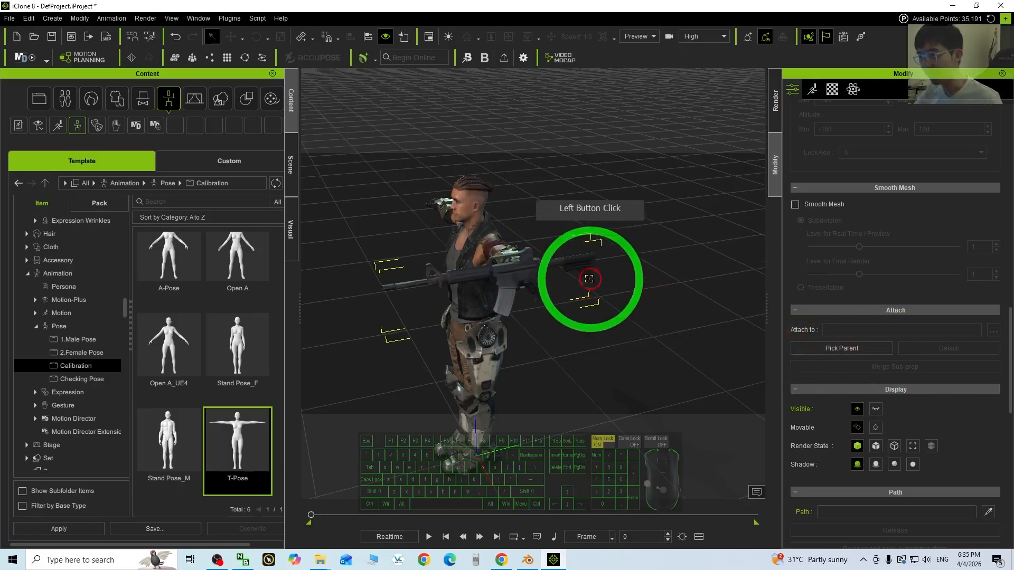
scroll(528, 272, "up", 5)
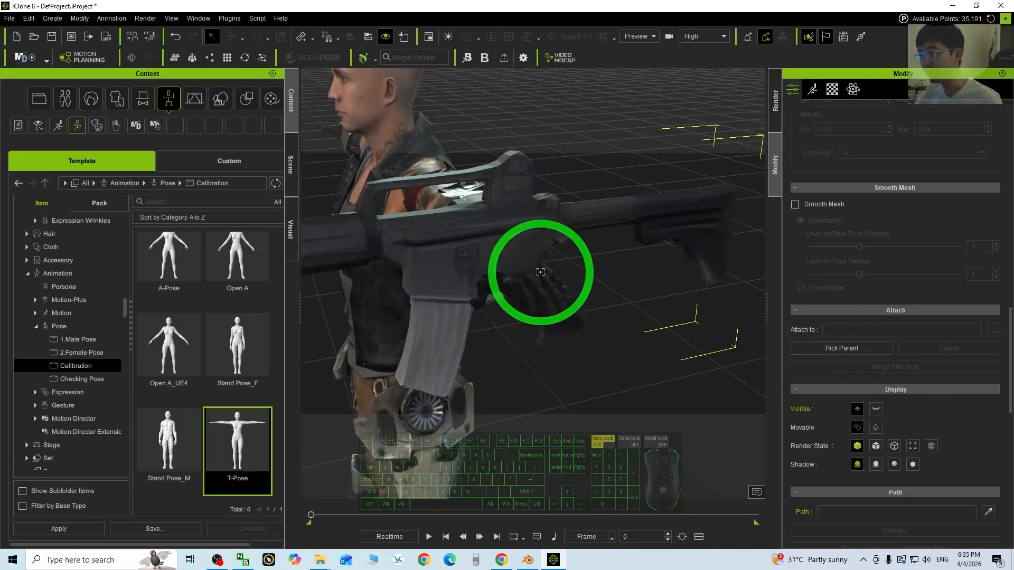
left_click(540, 272)
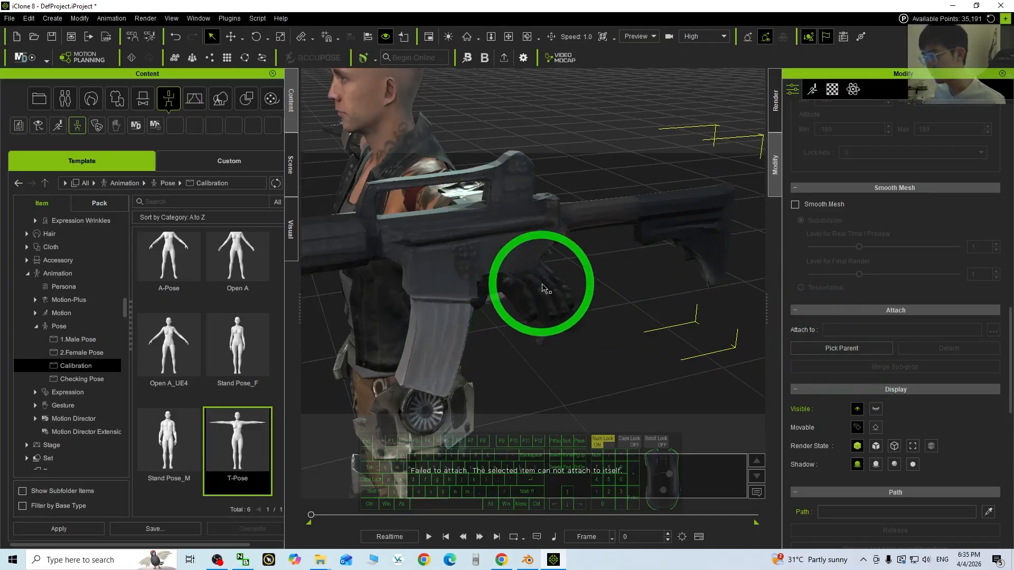
- Orbit to expose the left hand behind the rifle and attach the rifle to its CC_Base_L_Hand bone
scroll(542, 288, "down", 5)
left_click_drag(503, 336, 510, 299)
scroll(510, 299, "down", 3)
left_click(836, 350)
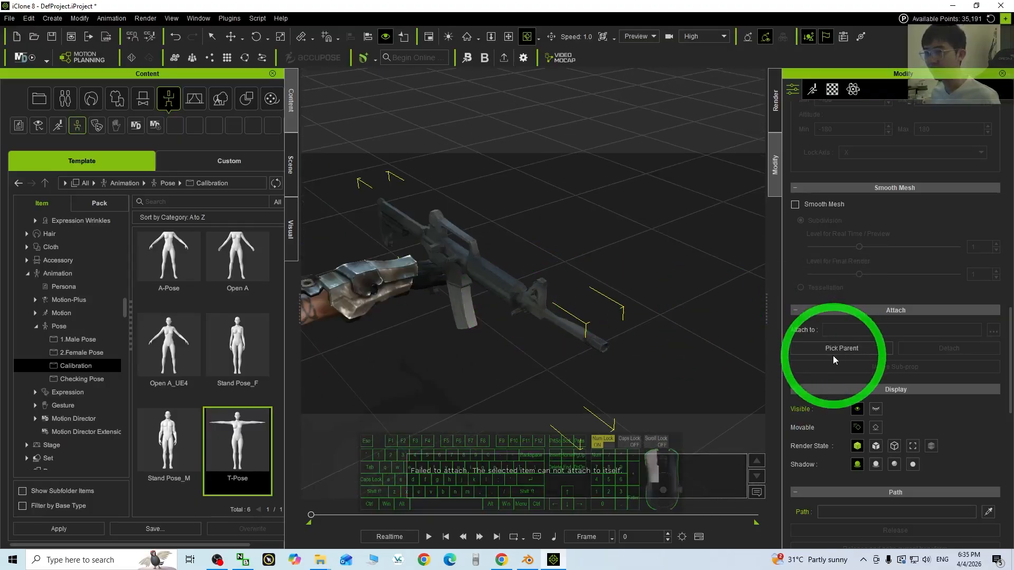
left_click(423, 270)
left_click(457, 263)
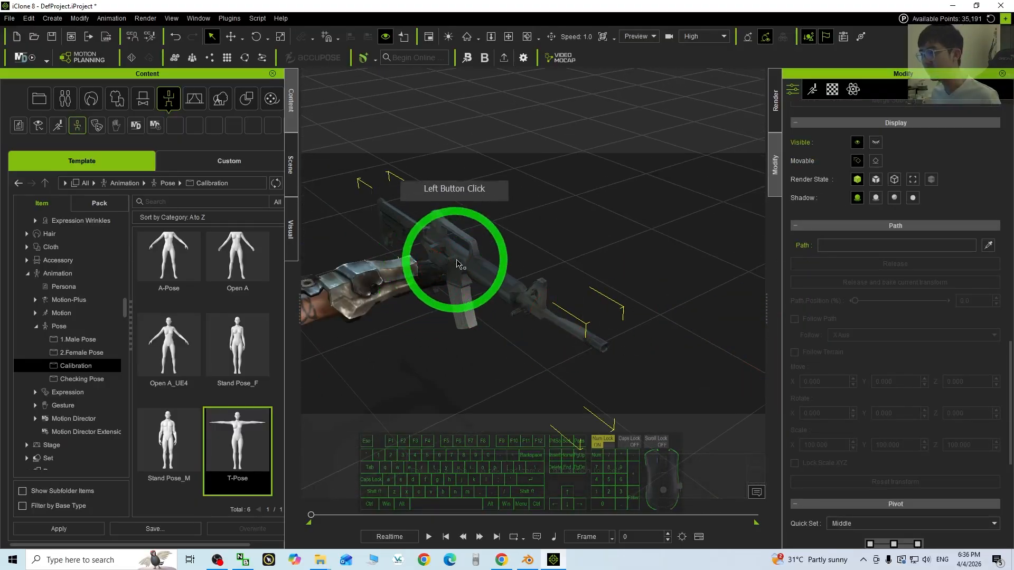
scroll(901, 285, "up", 3)
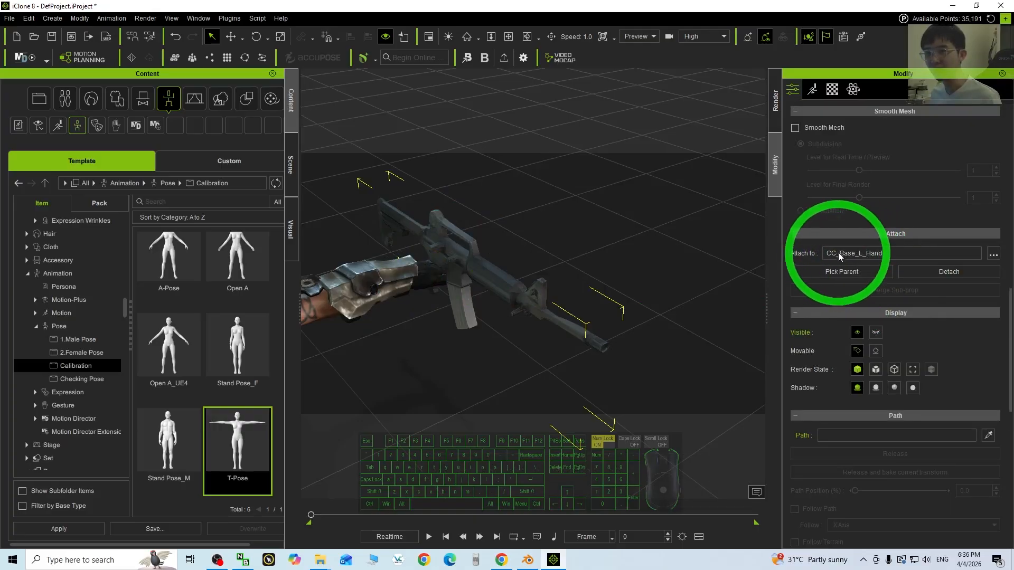
- Apply the Break_Door motion from the 1.Human Male > Perform > Hold Gun motion folder to the character
scroll(477, 260, "down", 5)
left_click_drag(549, 302, 355, 289)
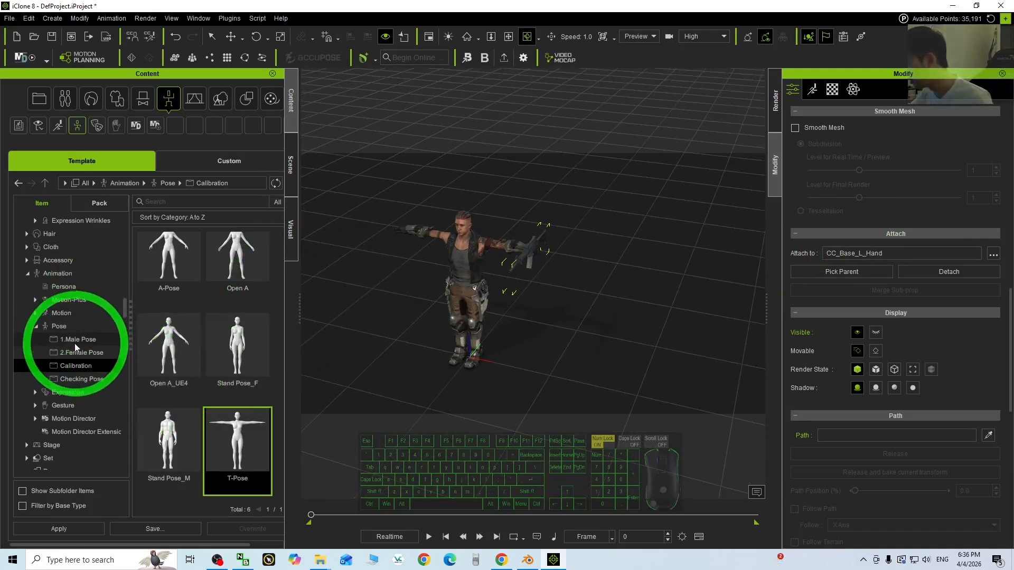
left_click(45, 274)
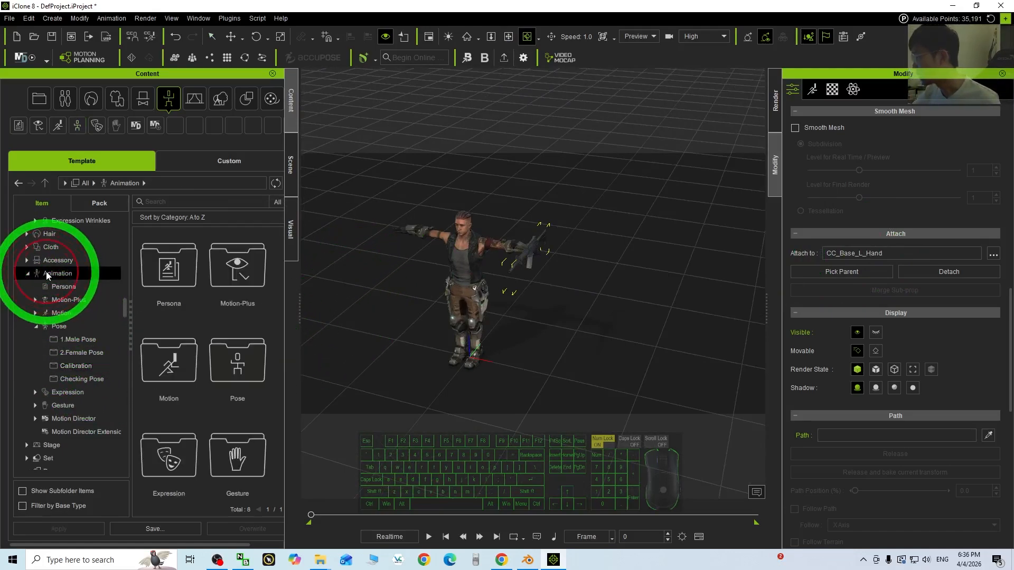
left_click(36, 313)
left_click(99, 321)
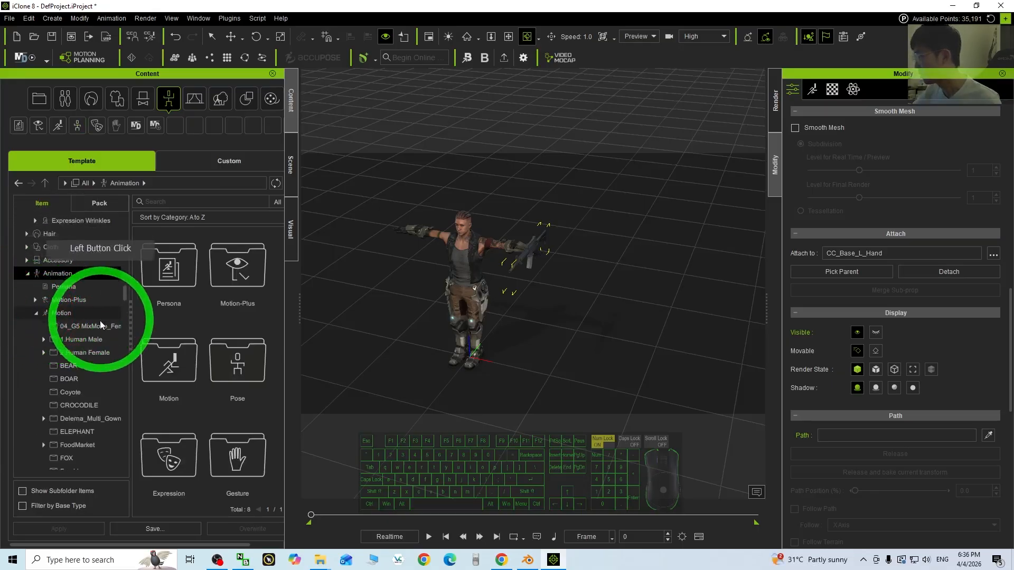
left_click(42, 342)
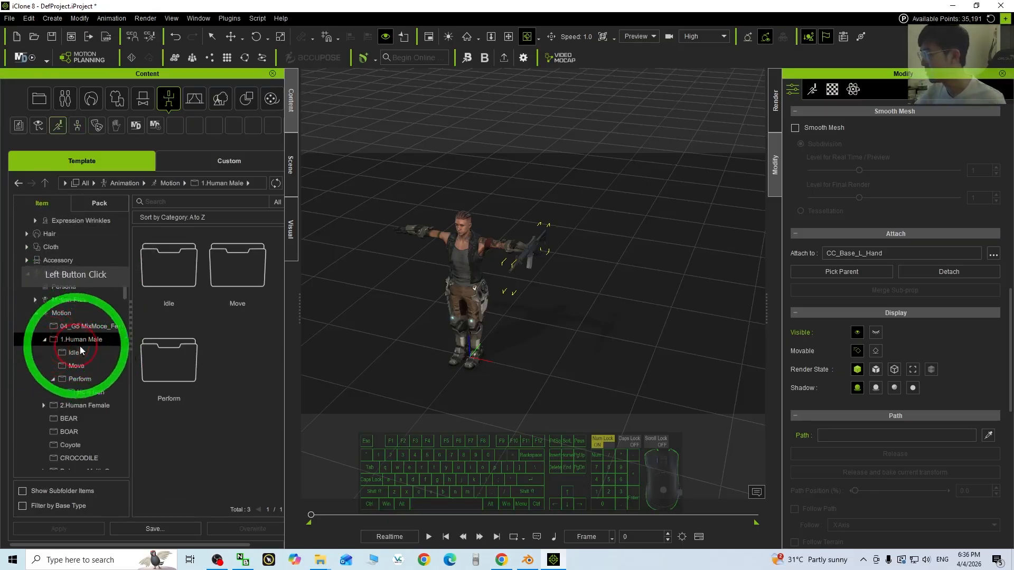
left_click(74, 380)
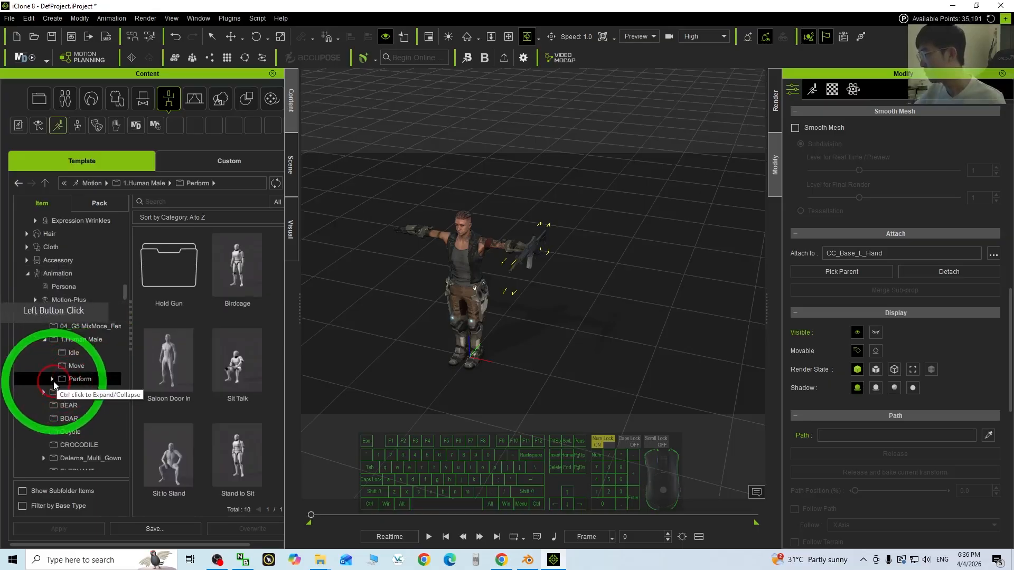
left_click(91, 394)
left_click(199, 289)
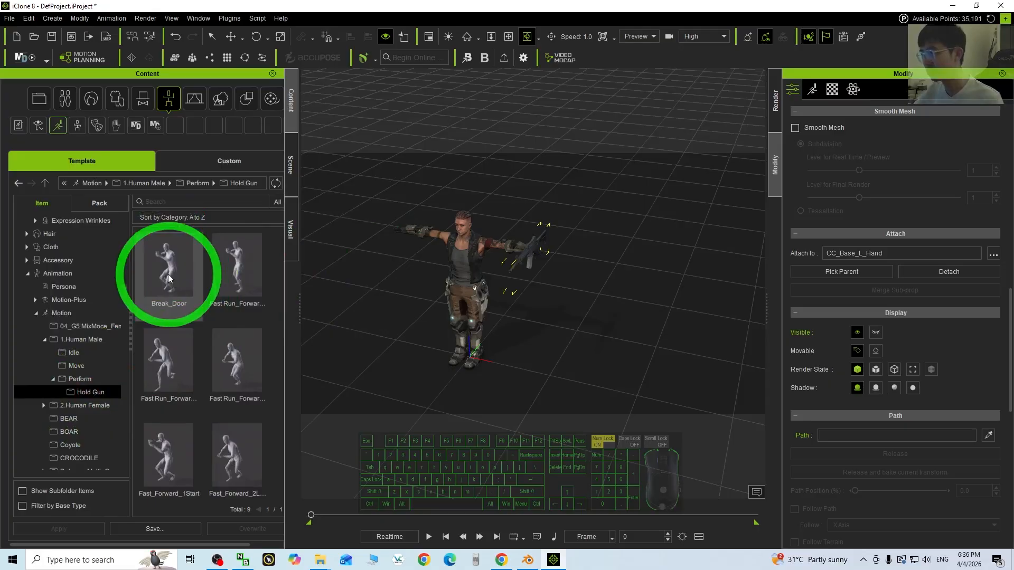
left_click_drag(168, 267, 464, 266)
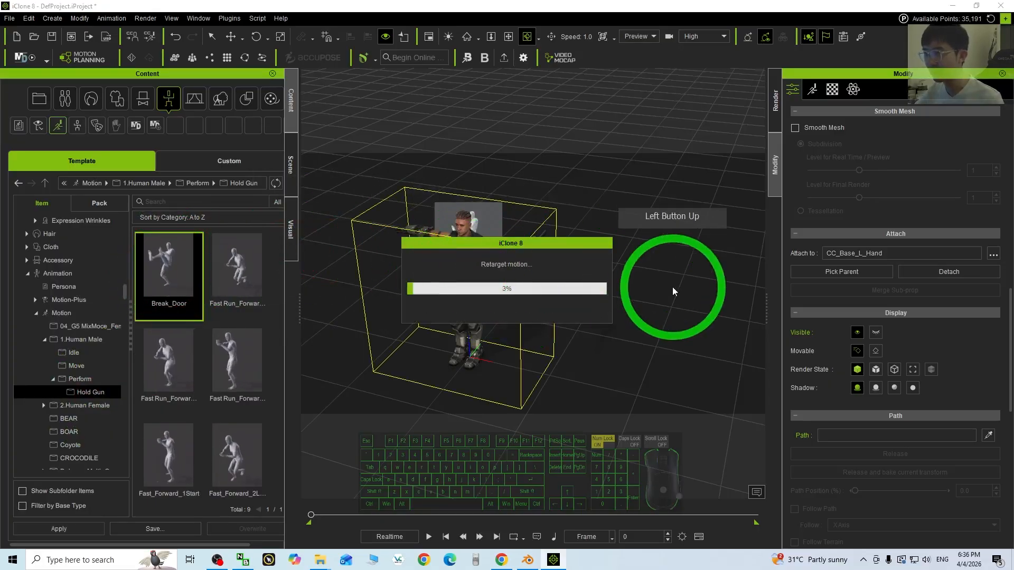
- Select the rifle in the posed character's hands and rotate it upright so its barrel points forward
scroll(570, 297, "up", 4)
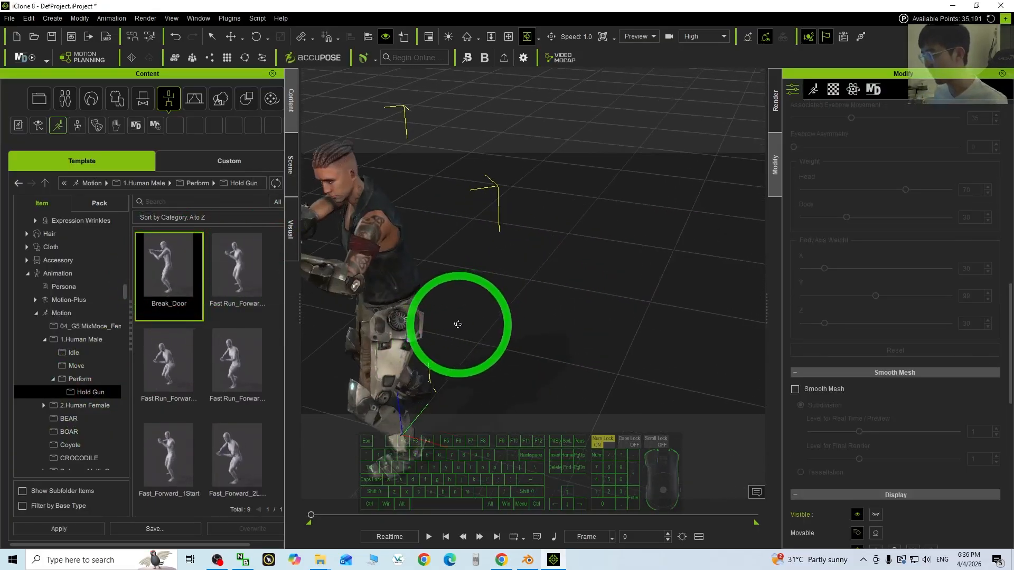
scroll(443, 324, "down", 1)
key("x")
left_click_drag(396, 333, 476, 340)
key("c")
left_click_drag(544, 283, 417, 226)
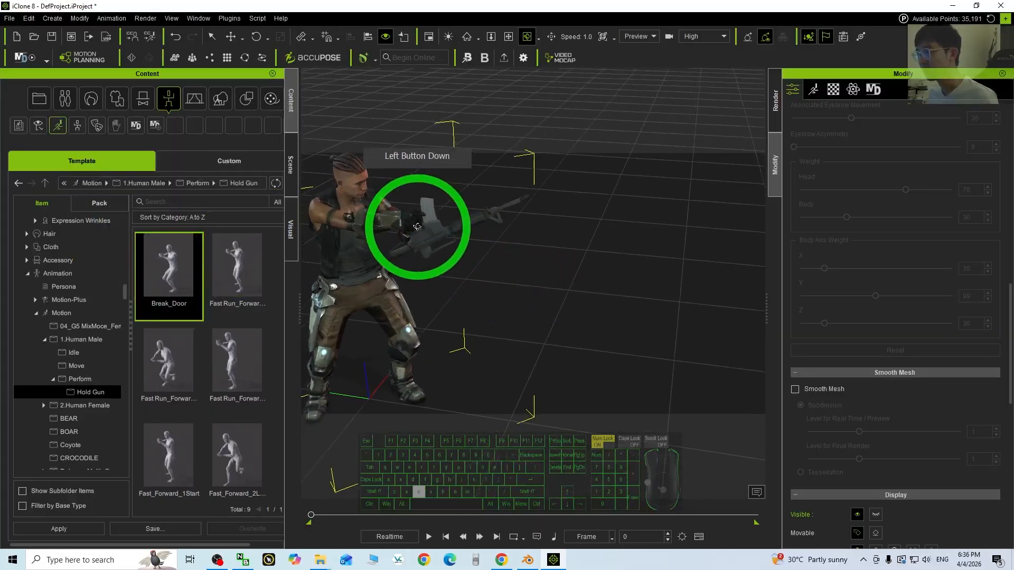
left_click(433, 231)
key("x")
left_click_drag(654, 298, 632, 366)
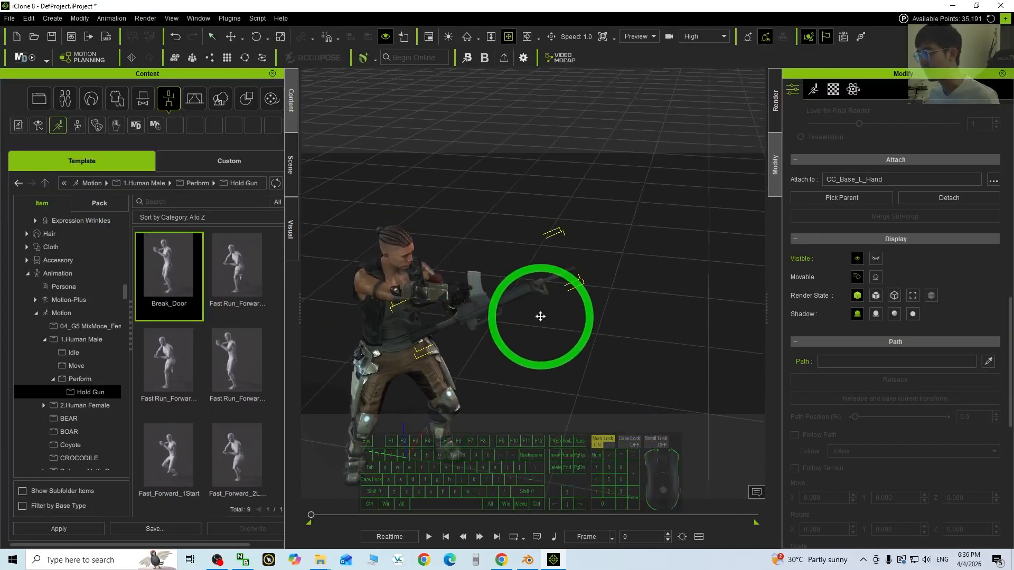
key("c")
left_click_drag(521, 339, 582, 331)
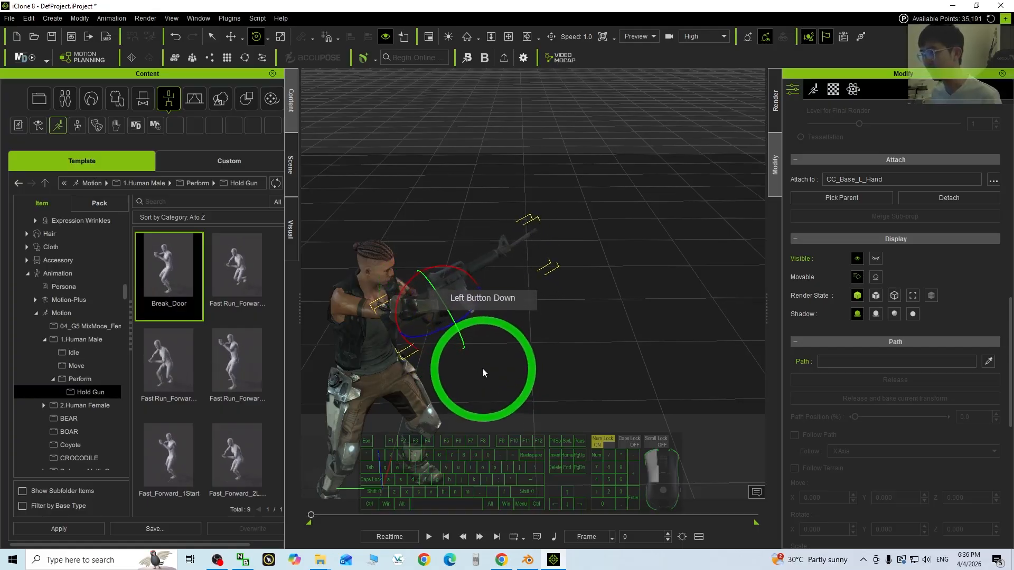
key("c")
left_click_drag(603, 318, 742, 317)
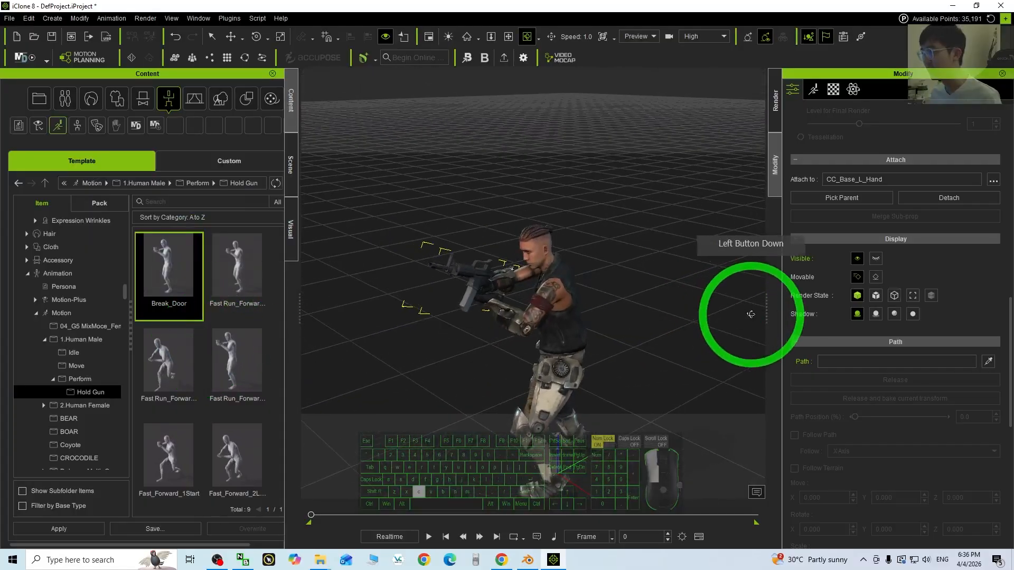
- Play the motion to check how the rifle follows the hand, and return to the first frame
left_click(428, 536)
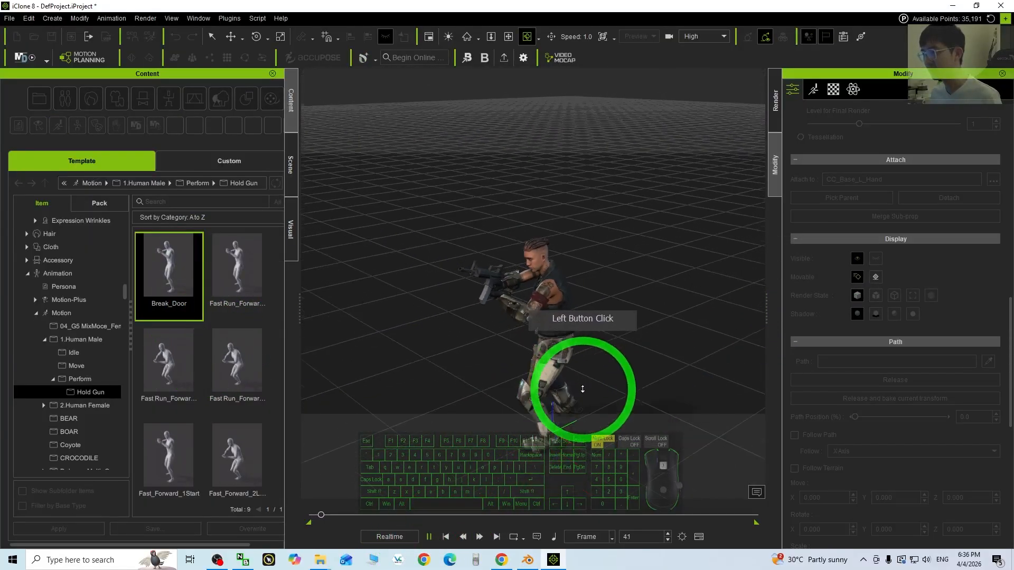
key("x")
key("c")
left_click_drag(591, 328, 521, 419)
left_click(443, 537)
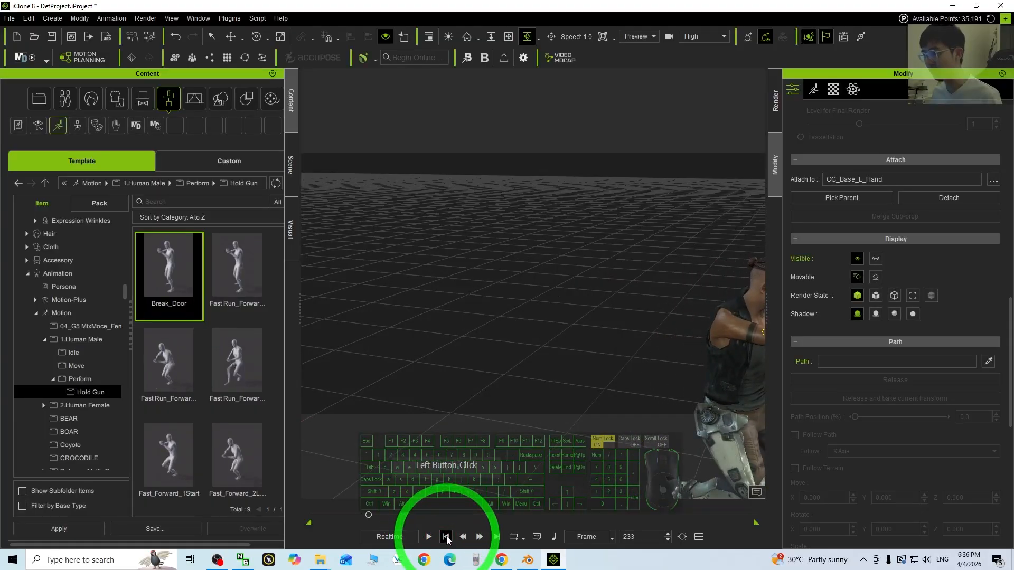
- Rotate the rifle so the barrel aims level and straight ahead, and replay the motion to check the hold
left_click_drag(466, 306, 546, 223)
key("e")
key("c")
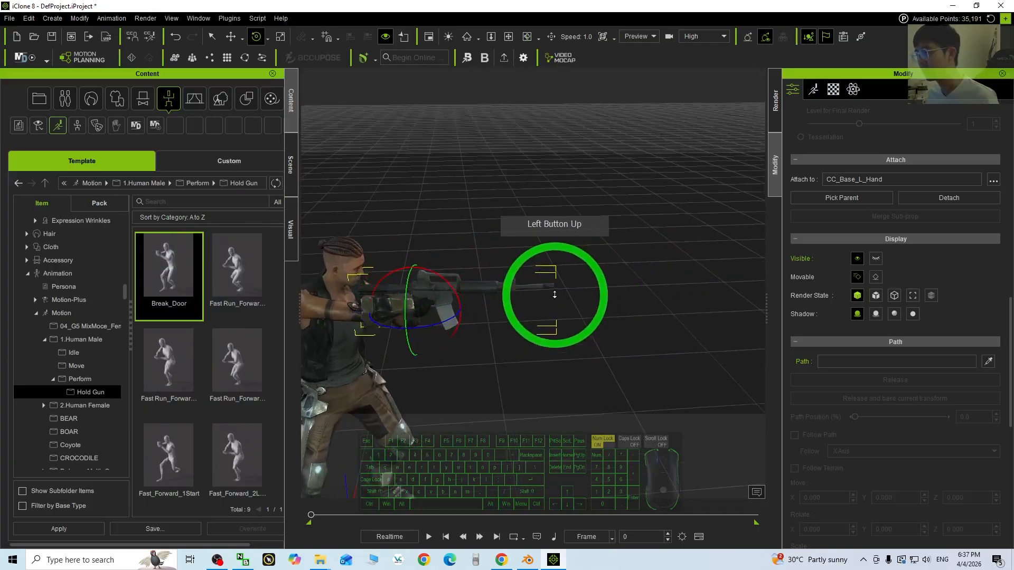
key("c")
left_click_drag(554, 287, 394, 284)
left_click(429, 537)
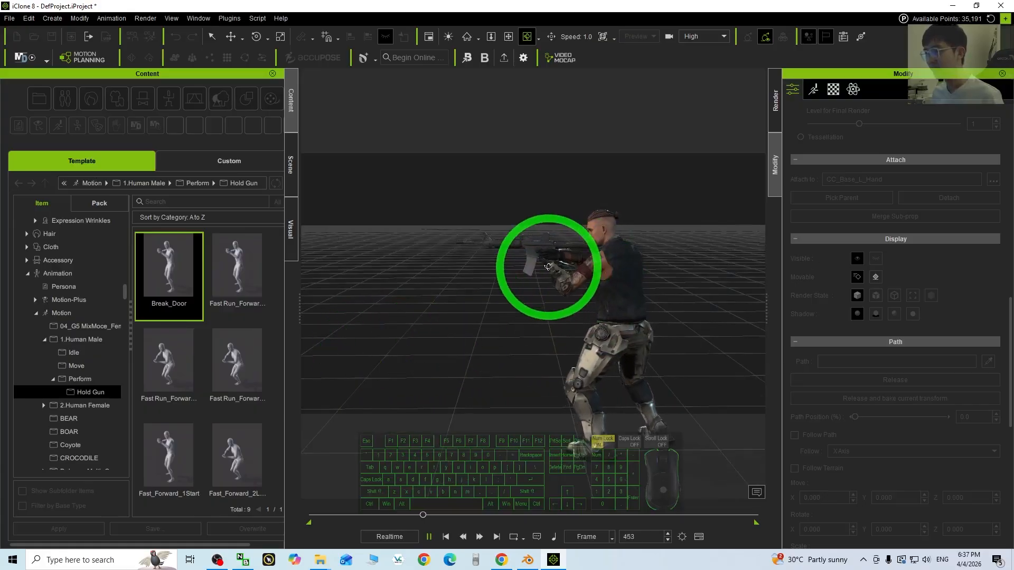
left_click(450, 537)
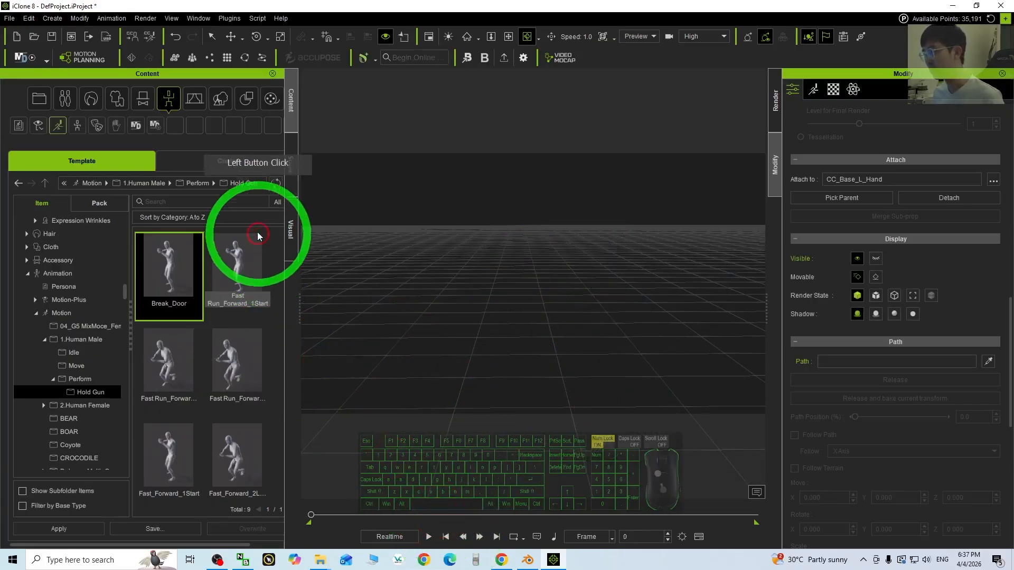
- Apply the Fast Run_Forward_1Start motion from the Hold Gun folder to the character
left_click_drag(635, 309, 506, 234)
scroll(593, 287, "up", 5, "shift")
left_click_drag(449, 292, 525, 296)
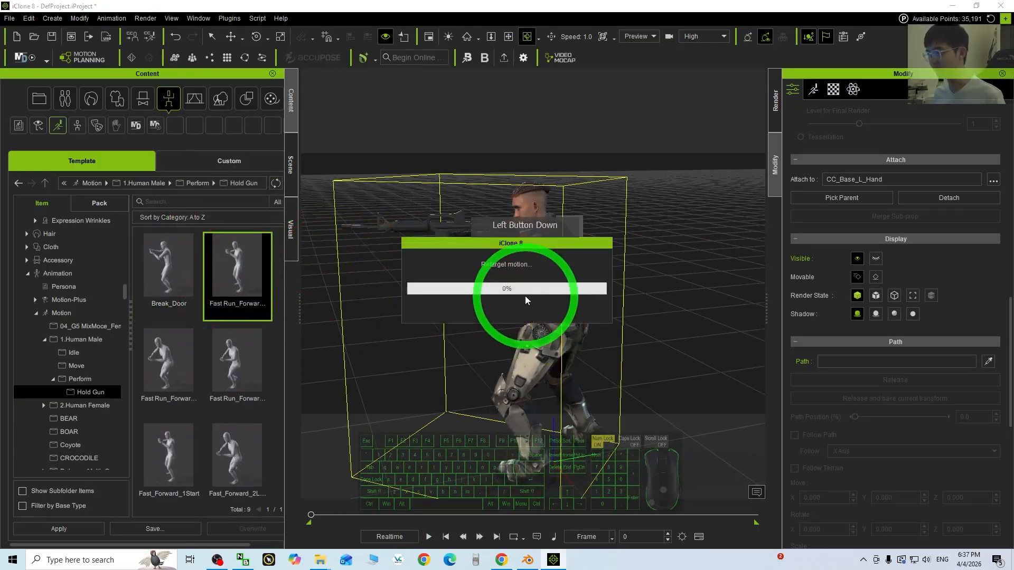
- Play the fast-run start motion to check how the rifle follows the hands, and return to the first frame
left_click(430, 537)
scroll(502, 360, "down", 2)
key("x")
left_click_drag(482, 334, 575, 317)
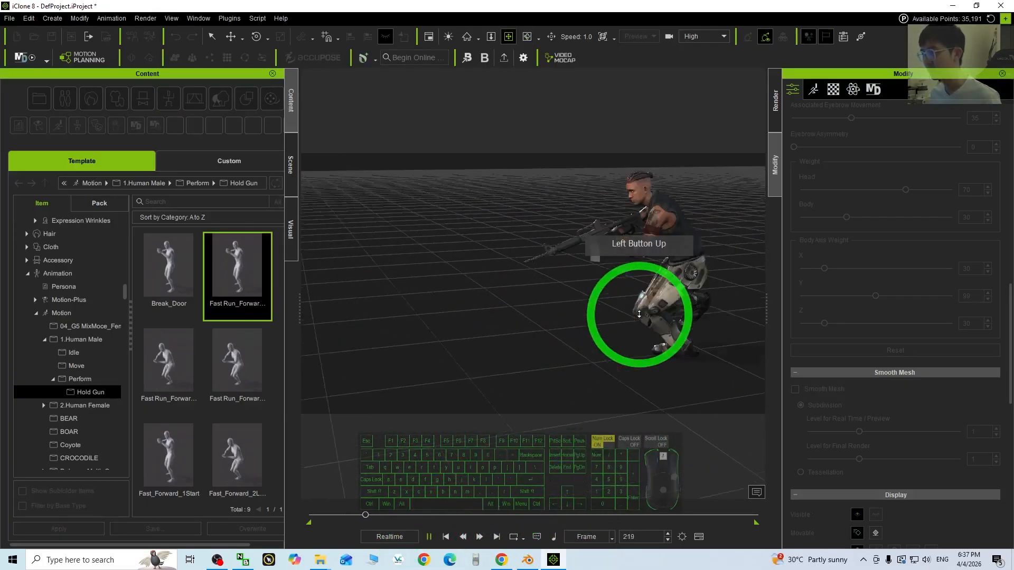
scroll(639, 314, "up", 2)
key("x")
left_click_drag(680, 300, 432, 344)
key("c")
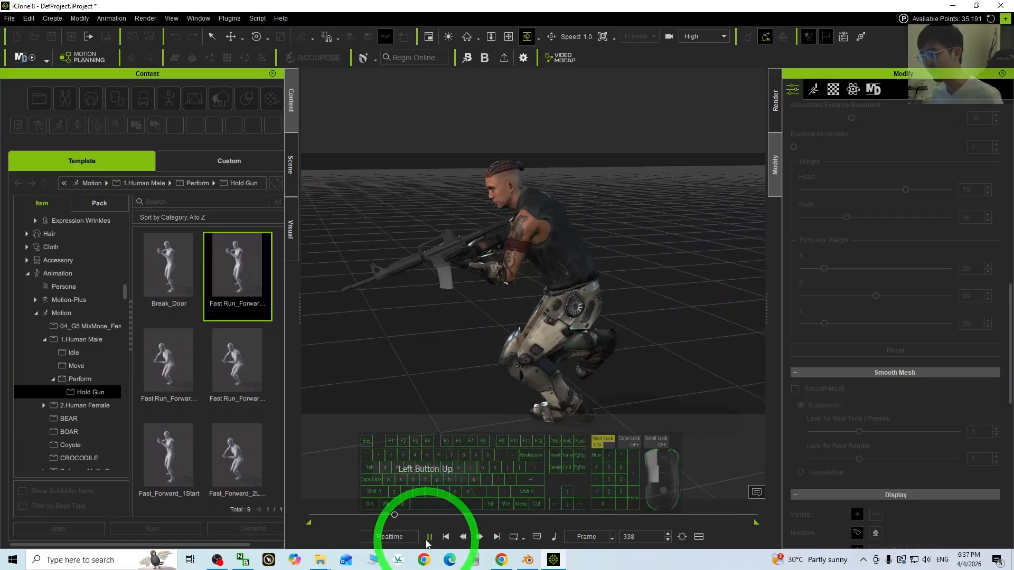
left_click(428, 538)
left_click(447, 536)
scroll(658, 331, "down", 2)
key("x")
left_click_drag(659, 331, 482, 340)
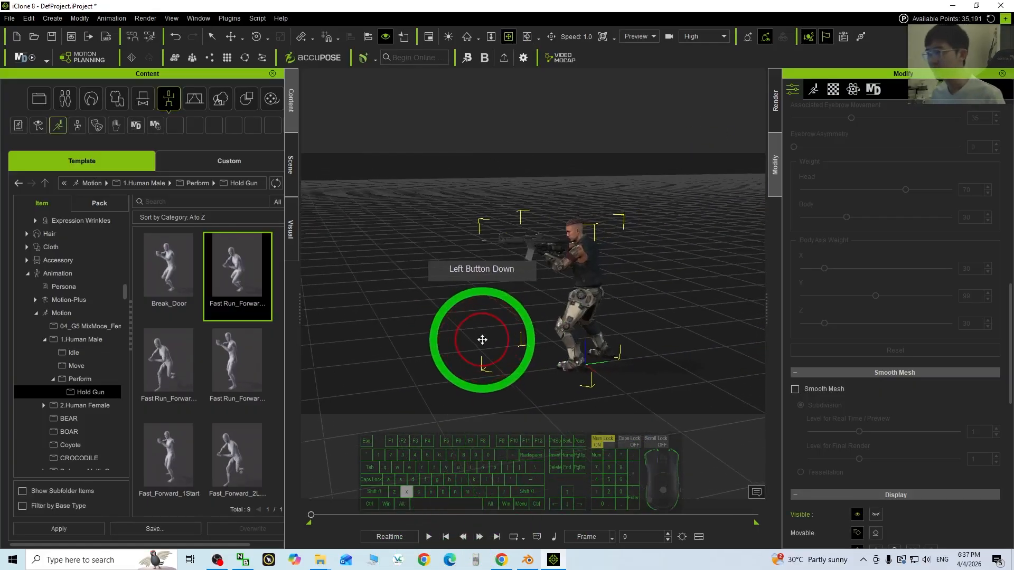
scroll(628, 283, "up", 2)
scroll(587, 272, "down", 1)
left_click_drag(587, 271, 565, 335)
key("c")
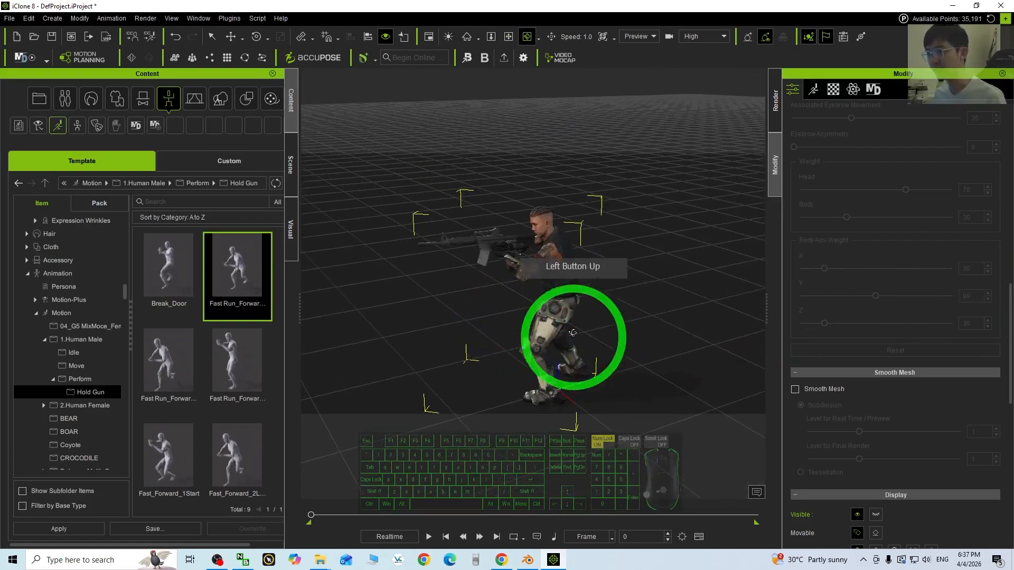
- Switch the workspace layout to All Panels
left_click(285, 231)
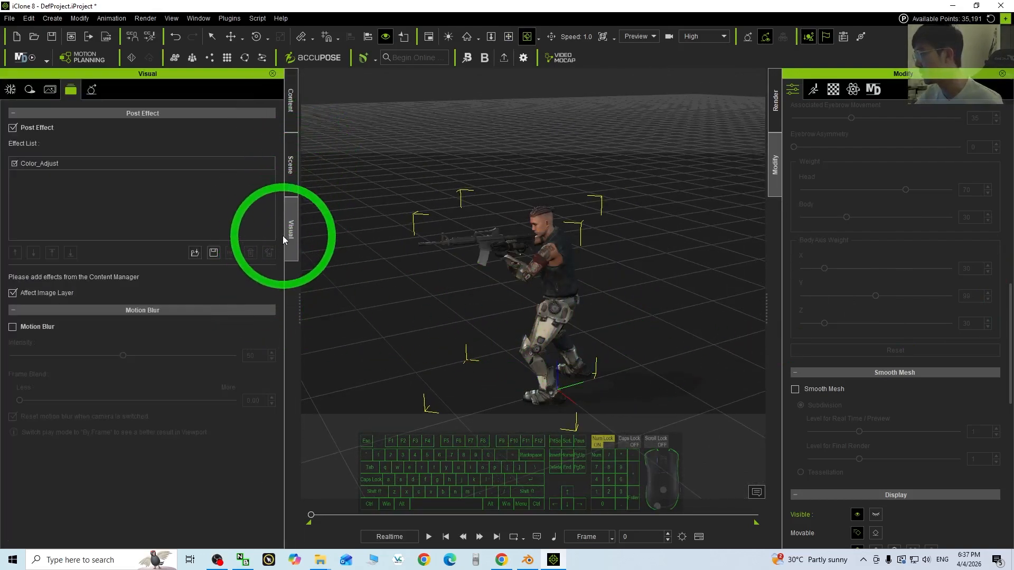
left_click(198, 18)
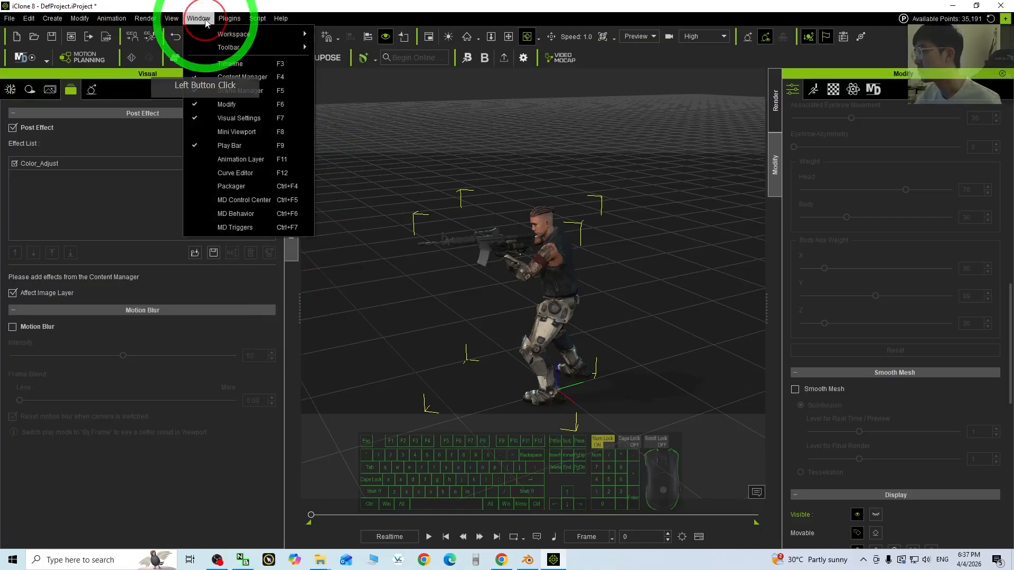
left_click(220, 35)
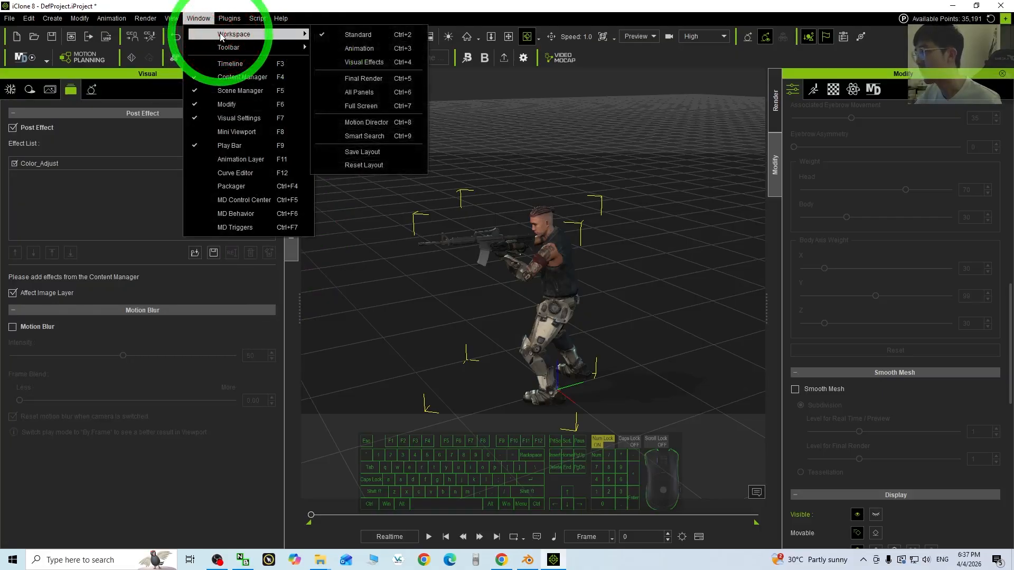
left_click(360, 91)
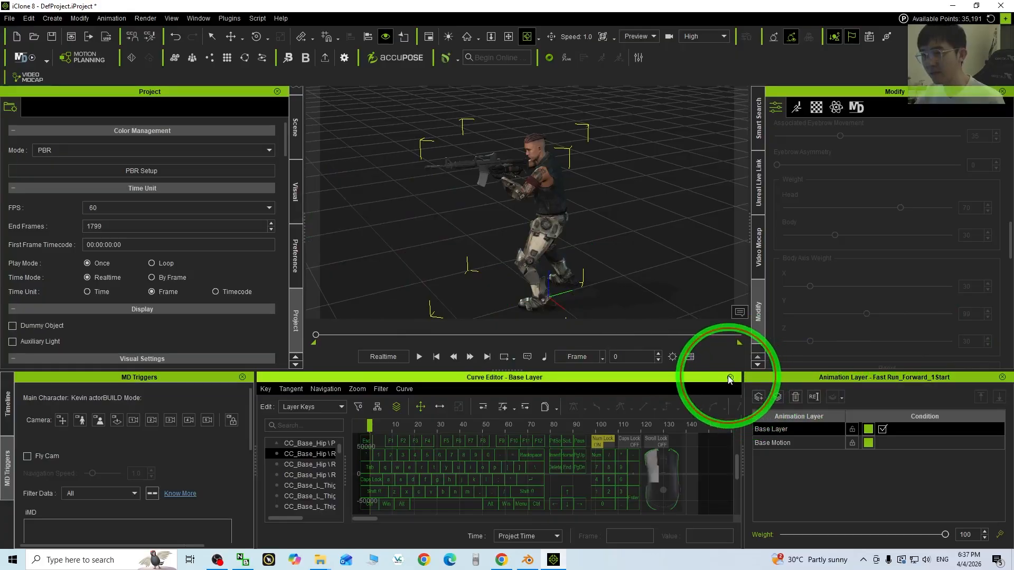
- Close the Curve Editor, Animation Layer, MD Triggers and Timeline panels to enlarge the viewport
left_click(729, 377)
left_click(1000, 378)
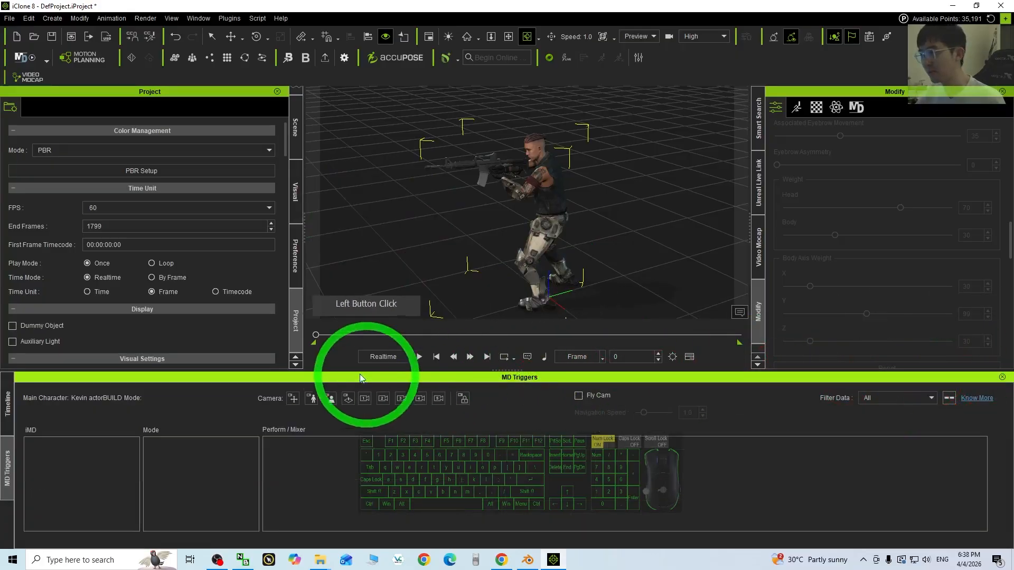
left_click(1002, 378)
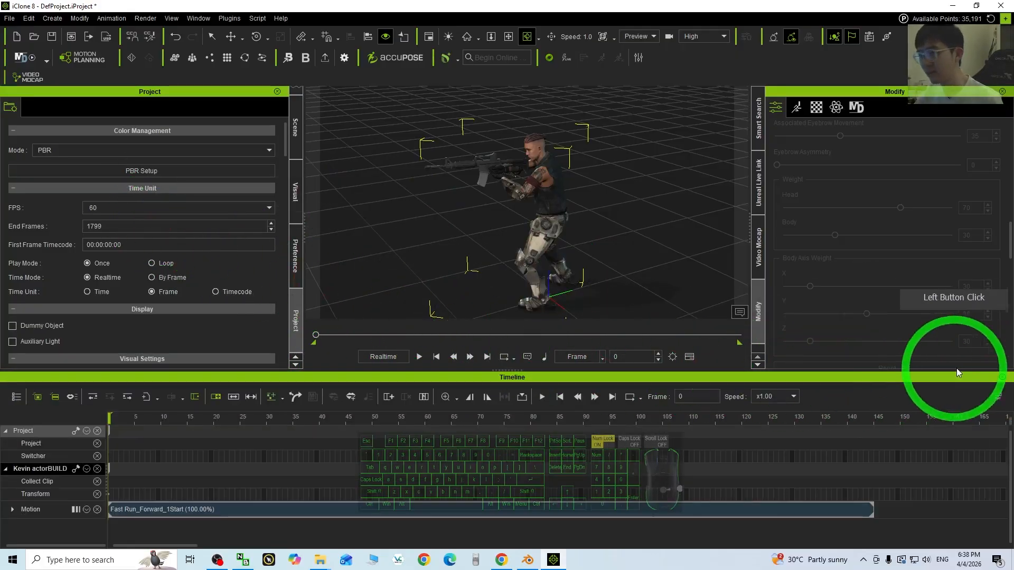
left_click(1002, 377)
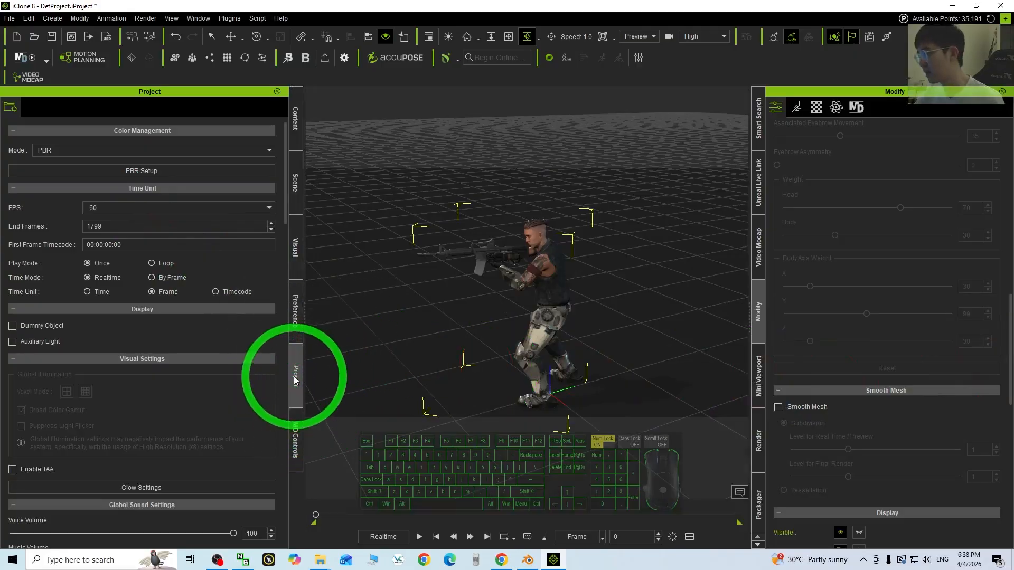
- Activate the 2D background image in the project settings, leaving the background colour as it is
scroll(159, 329, "down", 15)
scroll(94, 319, "up", 3)
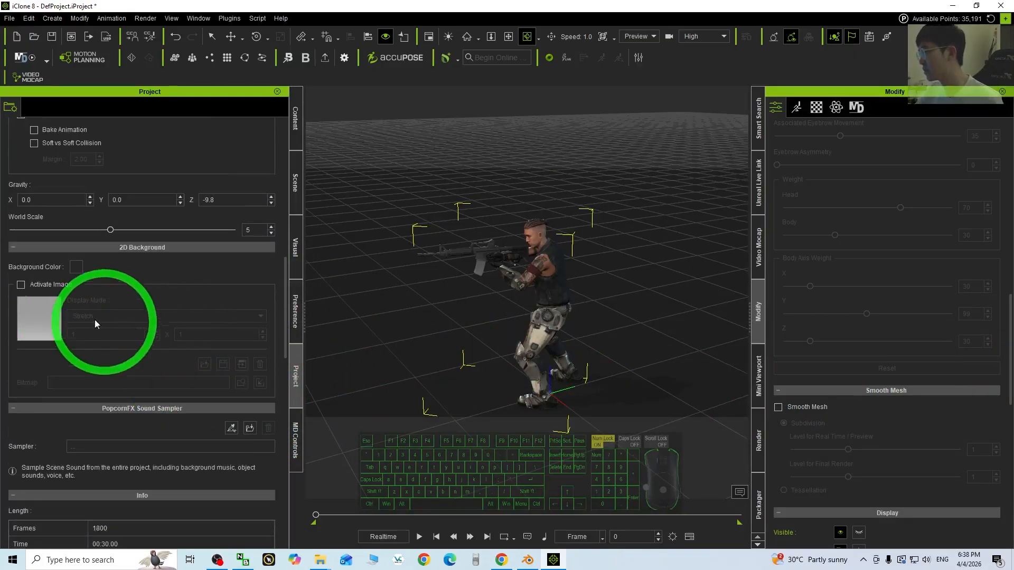
left_click(77, 268)
left_click(625, 375)
left_click(30, 278)
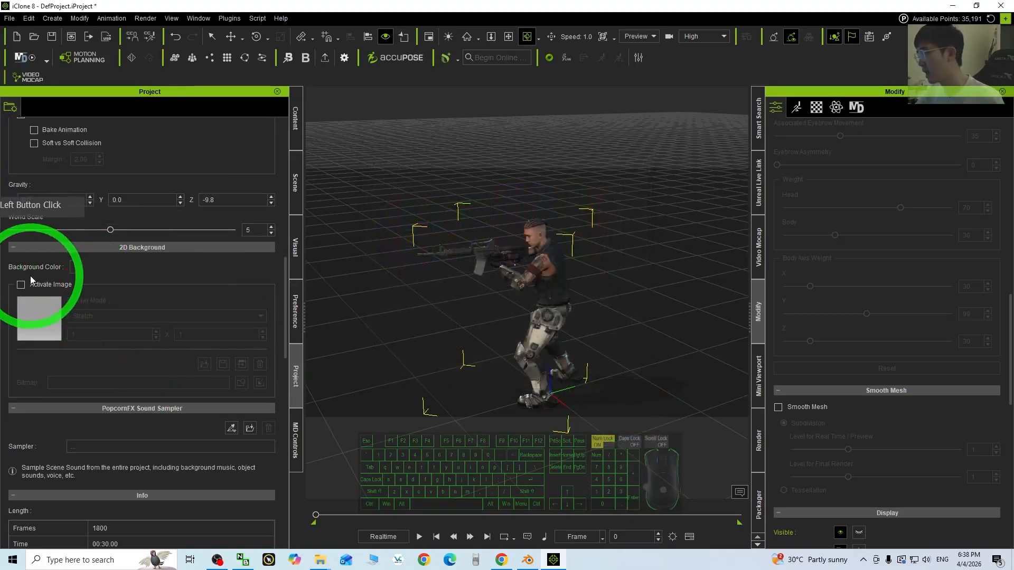
- Replay the fast-run start motion against the bright background to check the rifle hold, and return to the first frame
left_click_drag(460, 291, 566, 294)
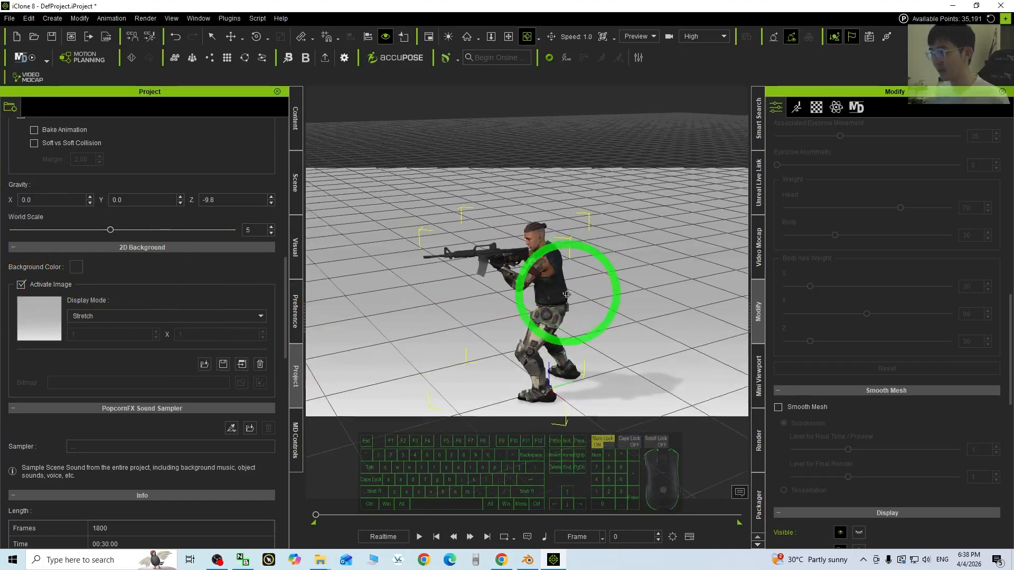
scroll(528, 315, "up", 3)
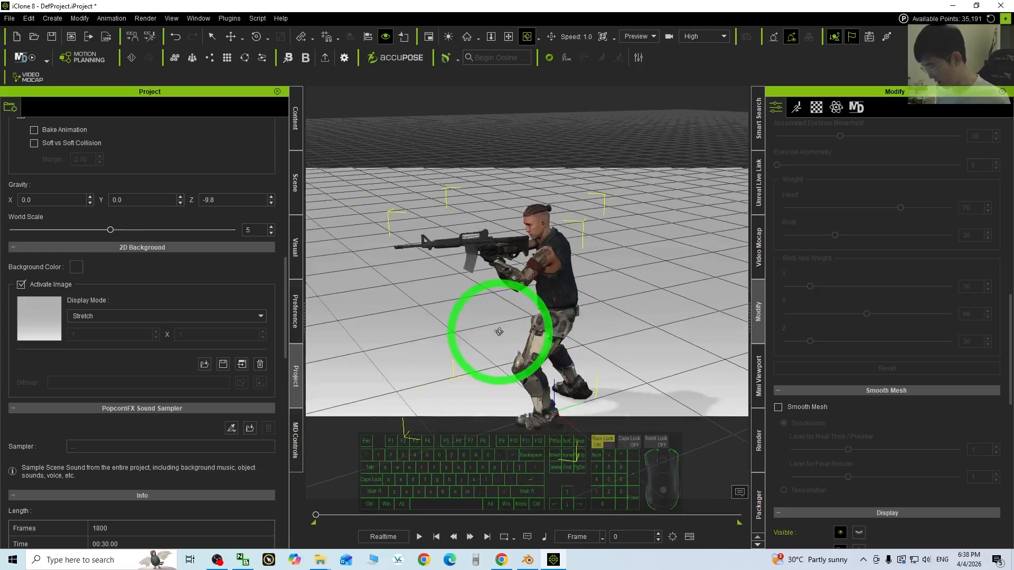
left_click_drag(499, 332, 572, 321)
left_click(419, 536)
left_click_drag(410, 335, 663, 256)
scroll(689, 252, "up", 3)
key("c")
left_click_drag(555, 303, 422, 340)
left_click(435, 537)
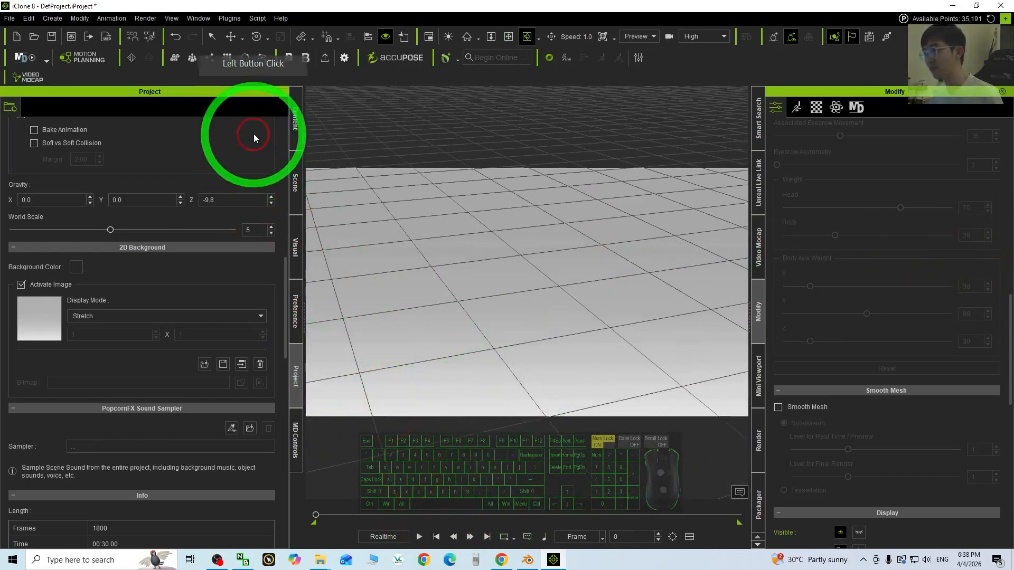
- Reopen the content library and apply the Fast Run_Forward_2Loop motion from the Hold Gun folder to the character
left_click(294, 132)
scroll(616, 303, "down", 3)
key("x")
left_click_drag(616, 303, 414, 375)
scroll(227, 409, "down", 1)
scroll(226, 407, "down", 1)
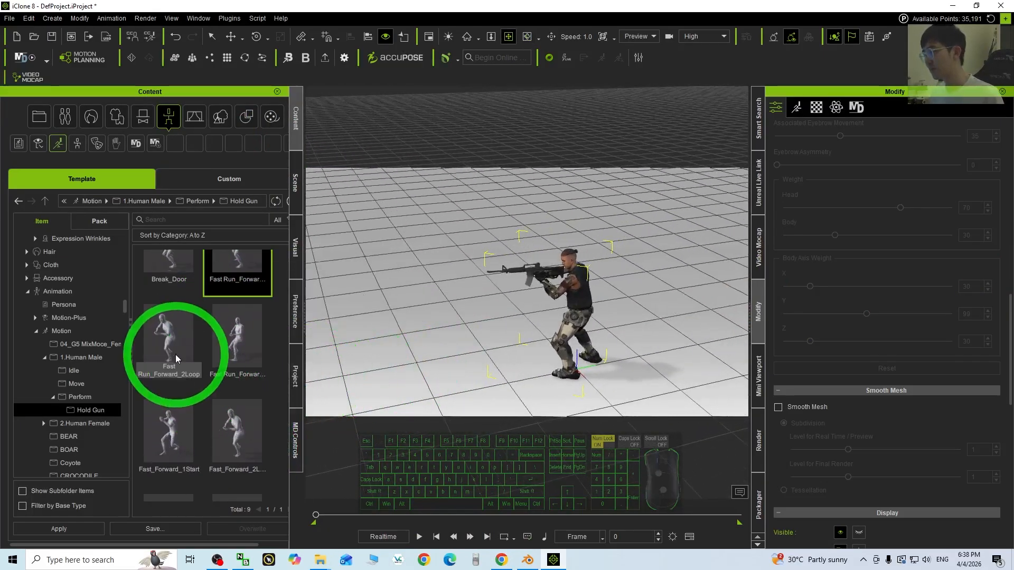
left_click_drag(168, 339, 495, 340)
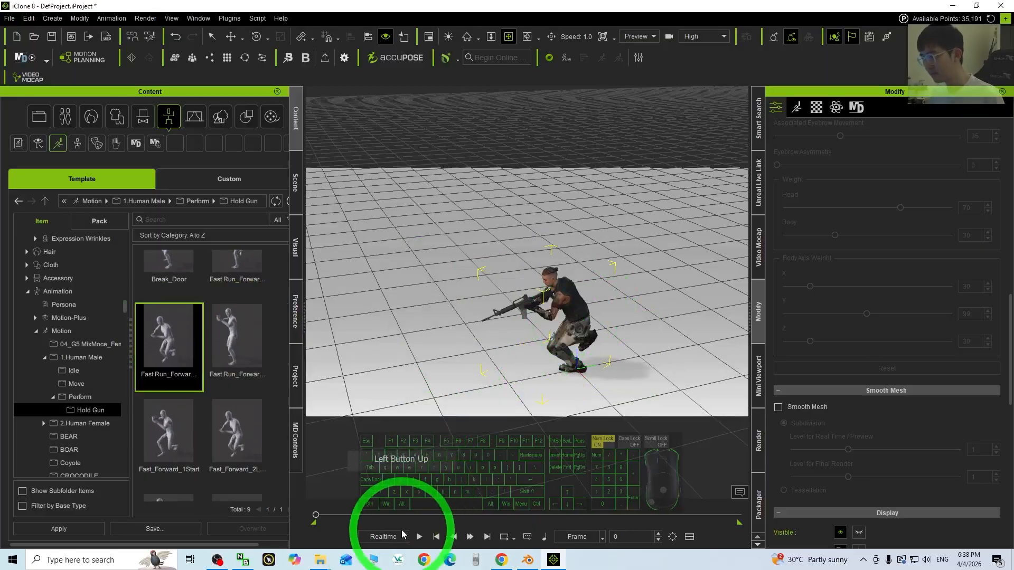
- Play the fast-run loop motion briefly and return to the first frame
left_click(419, 537)
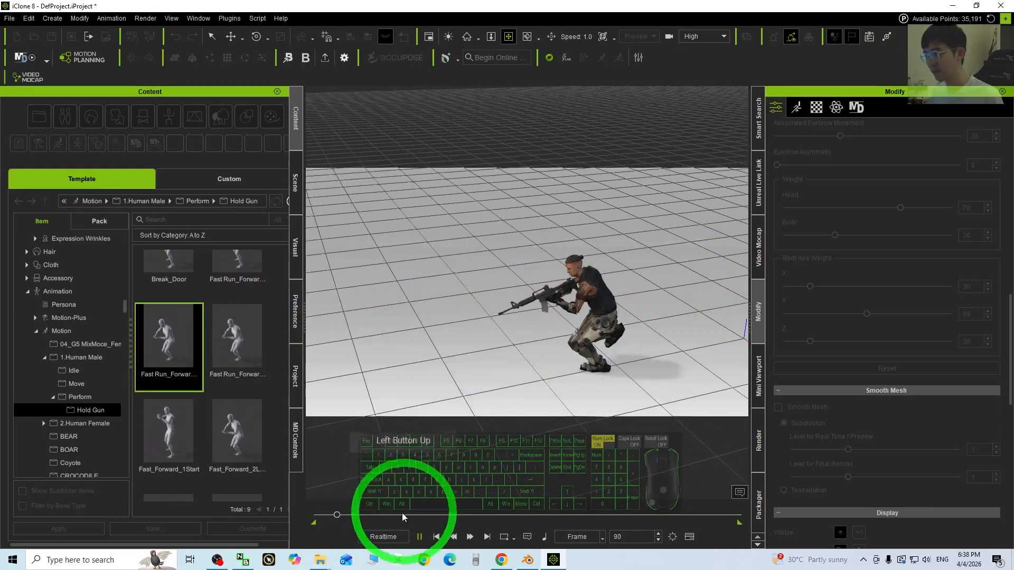
left_click(437, 536)
left_click_drag(575, 317, 404, 322)
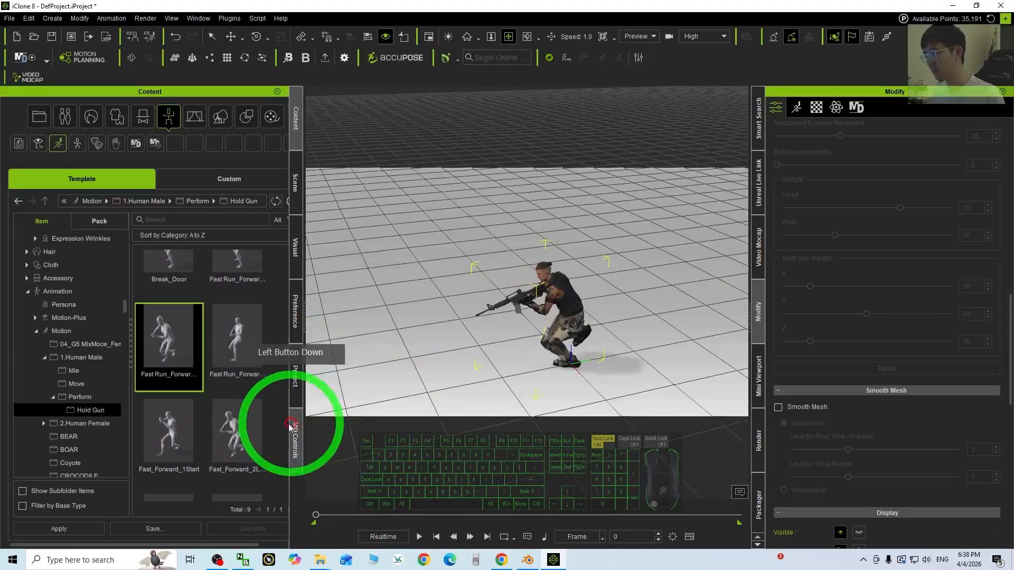
- Apply the Fast_Forward_2L… motion to the character, play it to check the rifle hold, and return to the first frame
left_click_drag(236, 433, 502, 338)
left_click(419, 536)
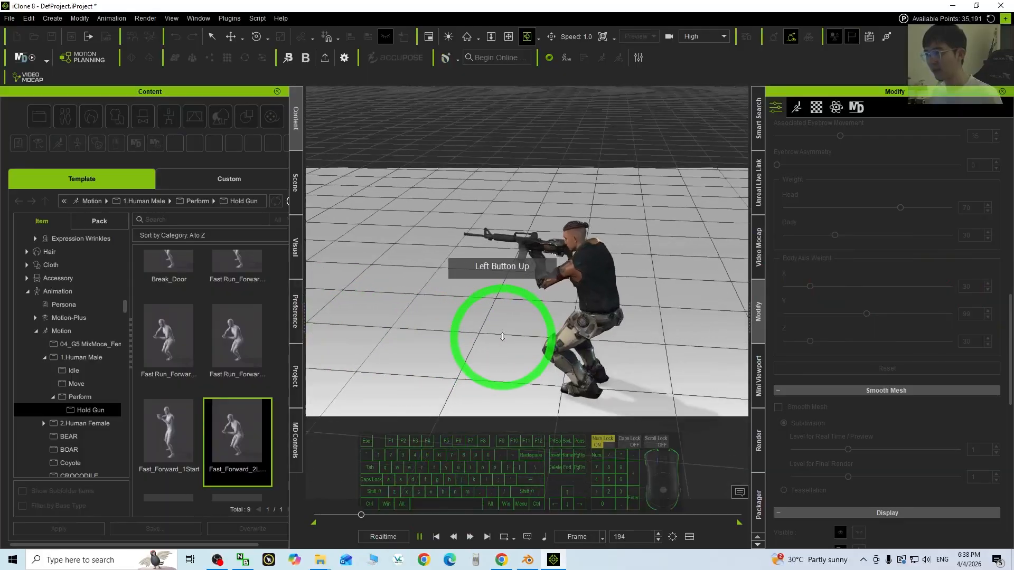
scroll(531, 378, "up", 2)
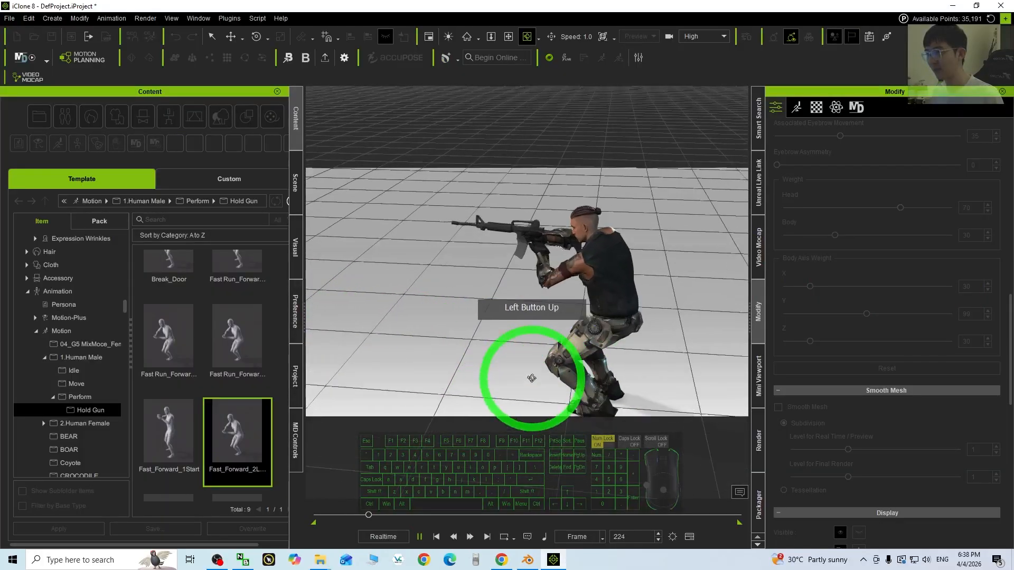
left_click(436, 536)
left_click_drag(622, 313, 670, 309)
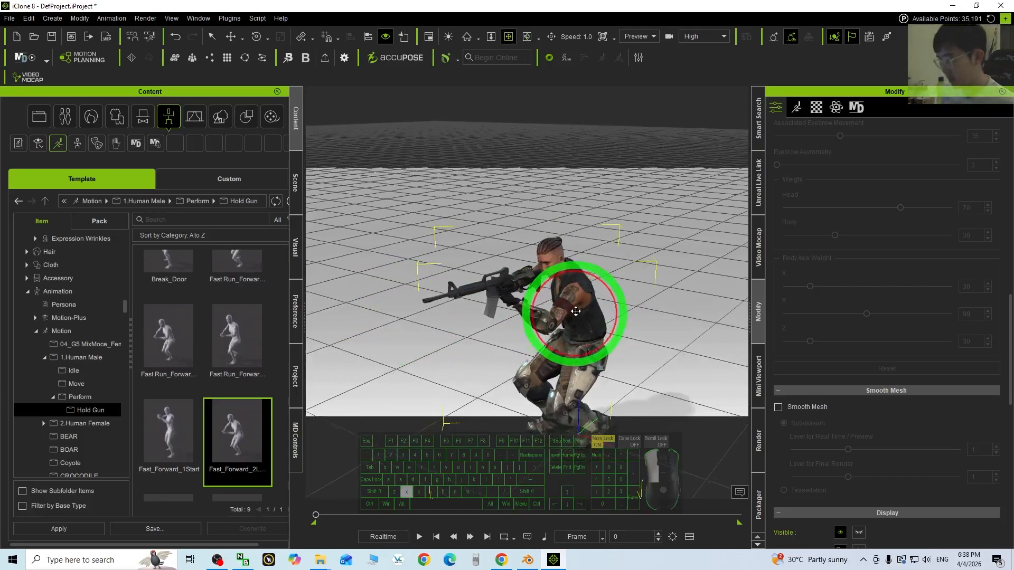
- Examine the crouching pose and the rifle's fit in the soldier's hands from several angles
left_click_drag(555, 301, 543, 486)
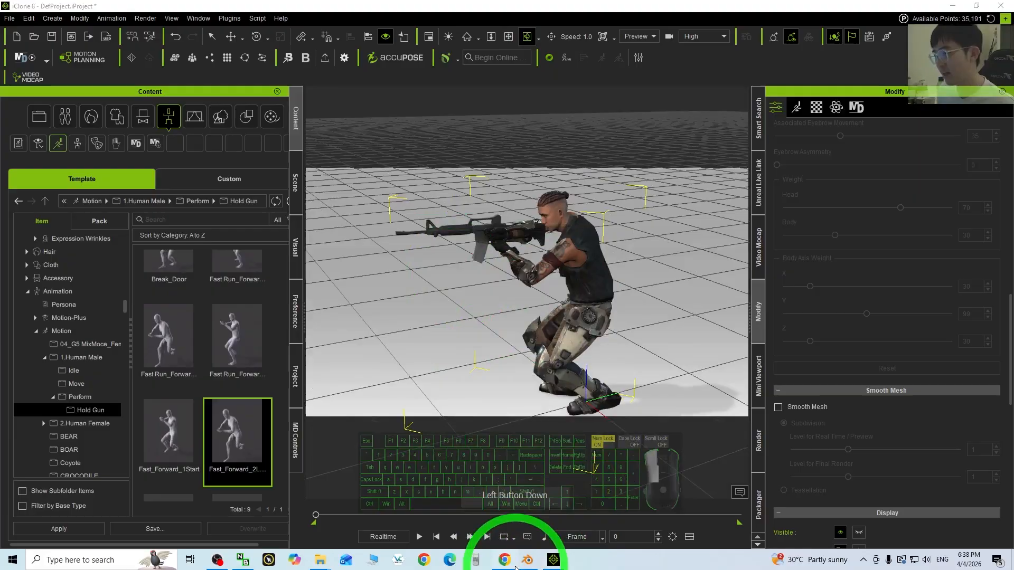
left_click_drag(598, 322, 584, 362)
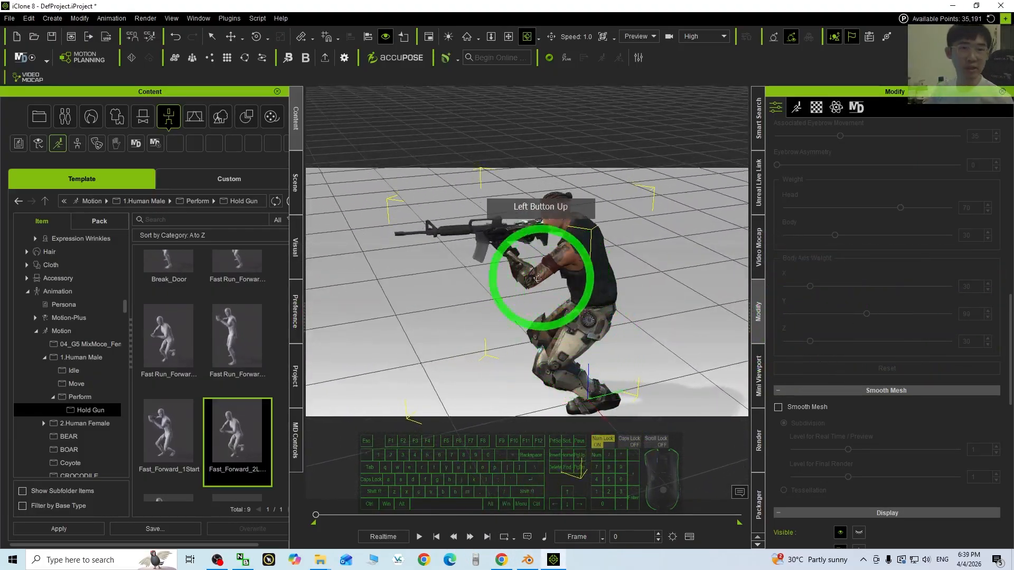
left_click_drag(493, 302, 526, 331)
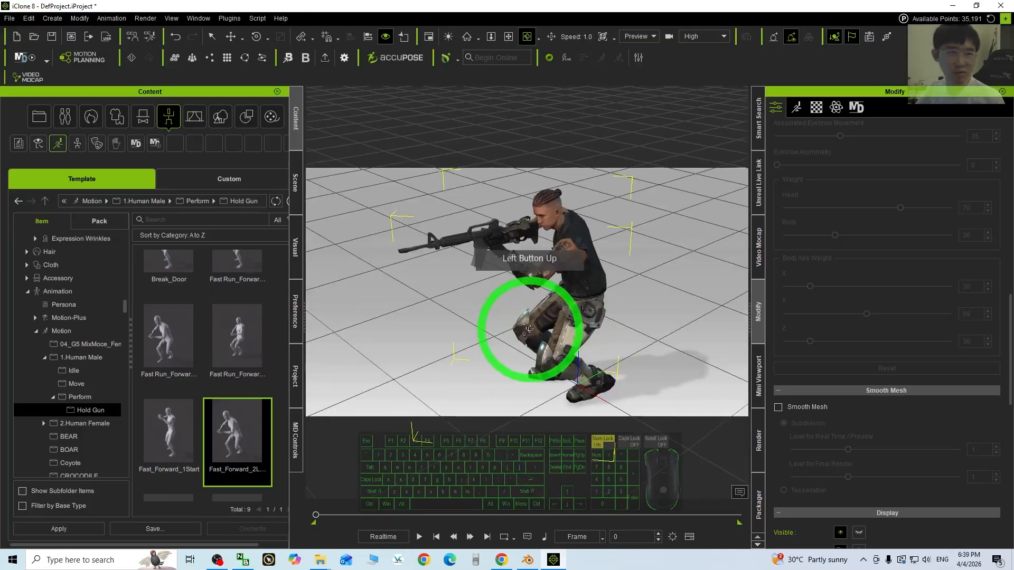
left_click_drag(446, 315, 526, 302)
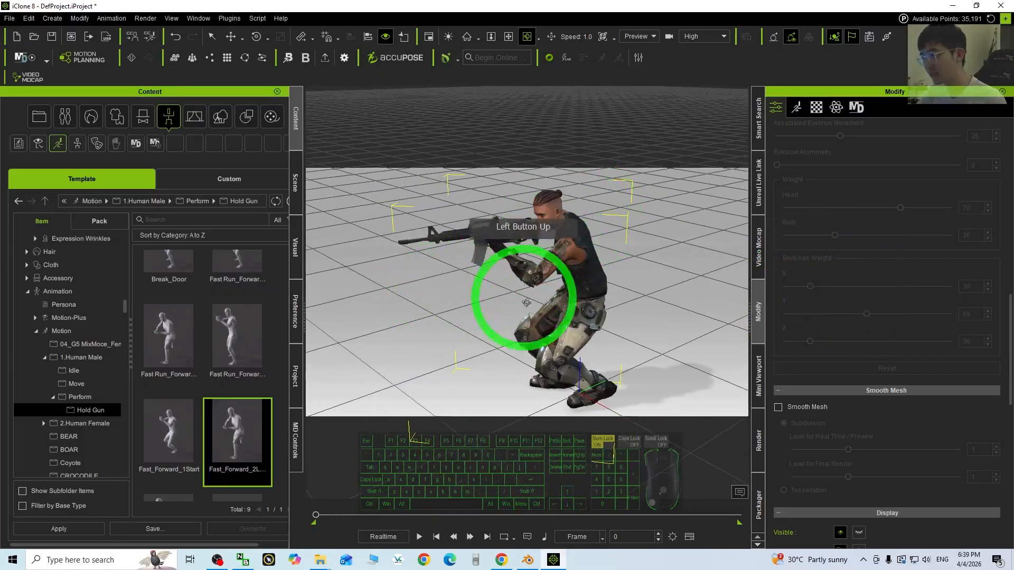
scroll(219, 386, "up", 1)
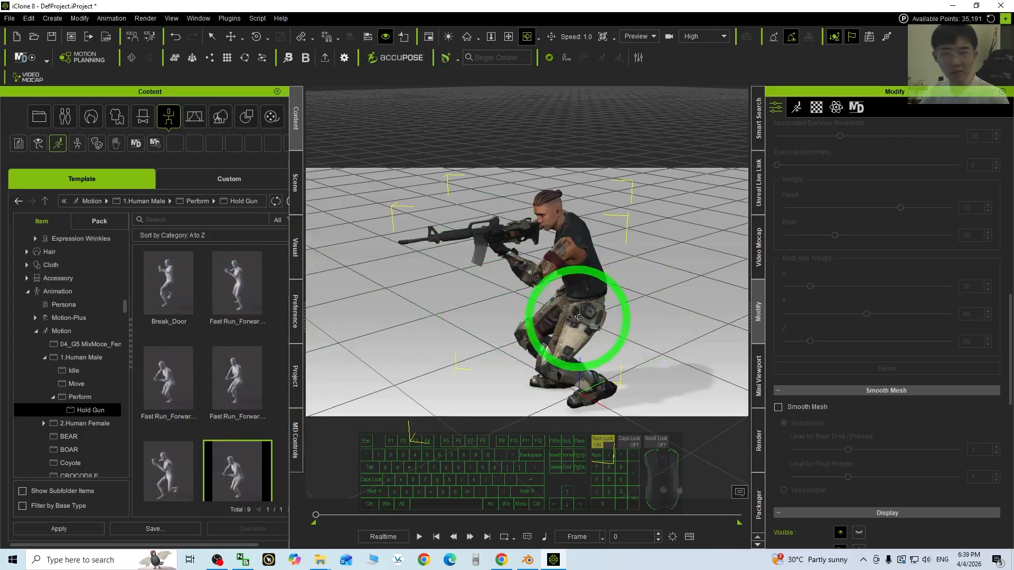
left_click_drag(509, 328, 501, 565)
- Switch to Chrome, close the Download 3D Models dialog to view the generated M16, and minimize the browser to return to iClone
left_click(503, 560)
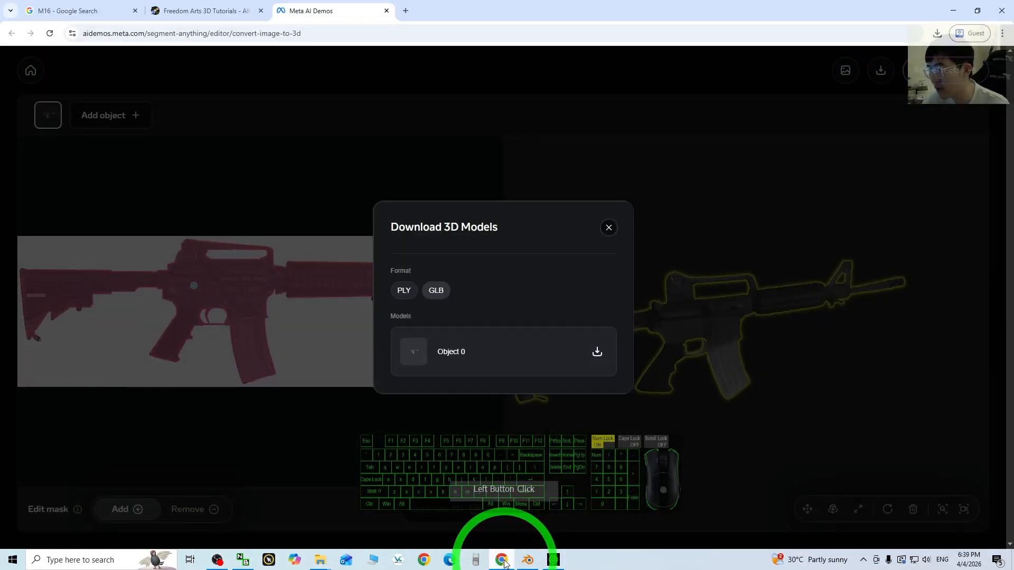
left_click(609, 228)
left_click(499, 317)
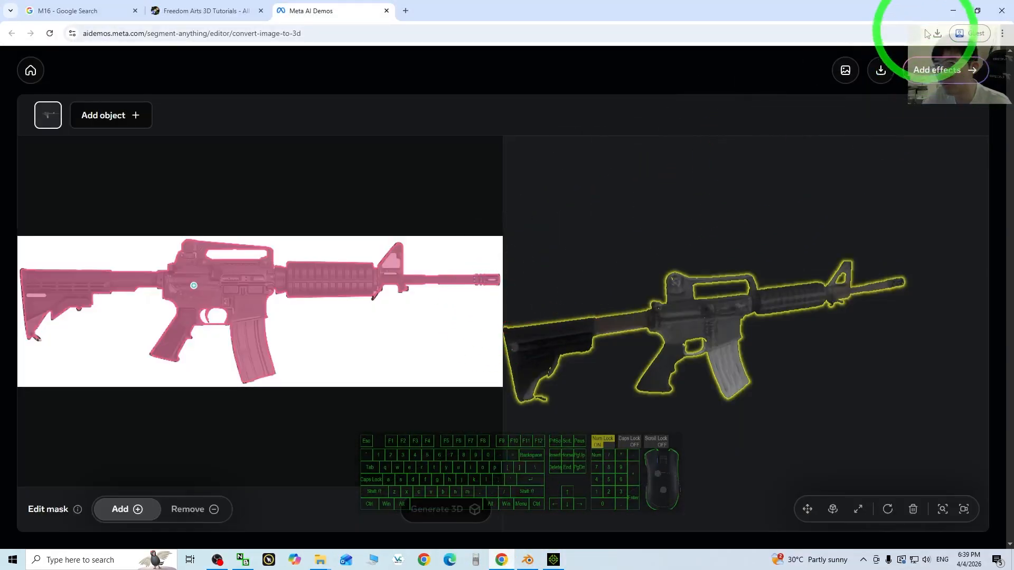
left_click(955, 8)
- Inspect the soldier with the rifle from other angles, replay the crouched forward motion, and return to the first frame
left_click(637, 267)
left_click_drag(501, 300, 501, 345)
left_click_drag(565, 313, 688, 310)
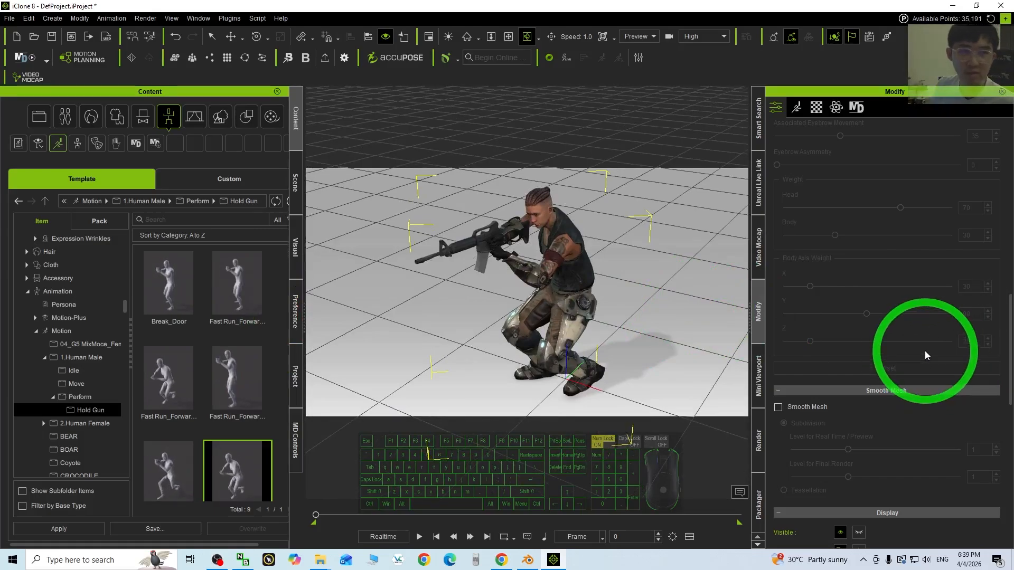
left_click_drag(618, 299, 460, 335)
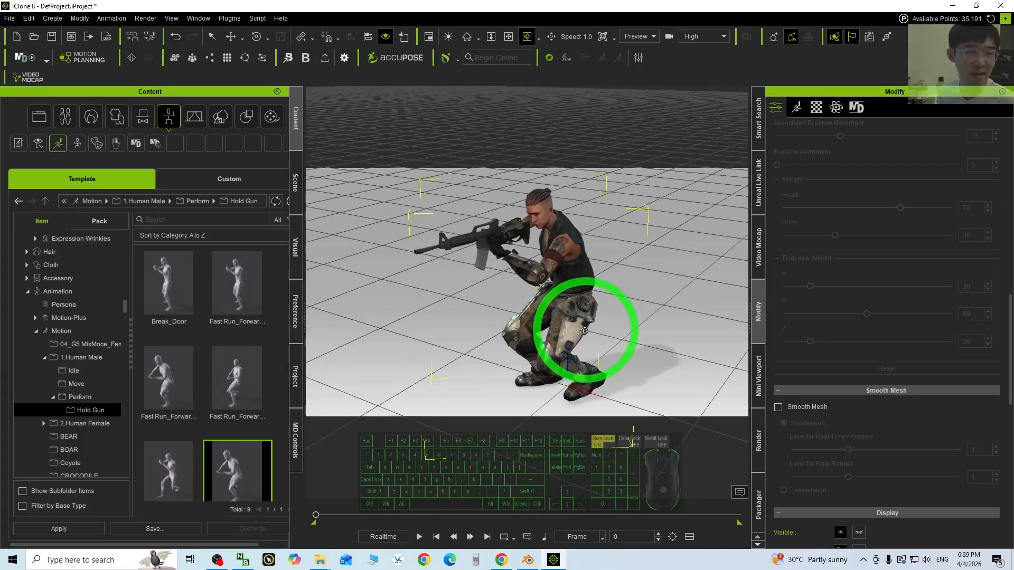
left_click_drag(584, 331, 385, 441)
left_click(419, 536)
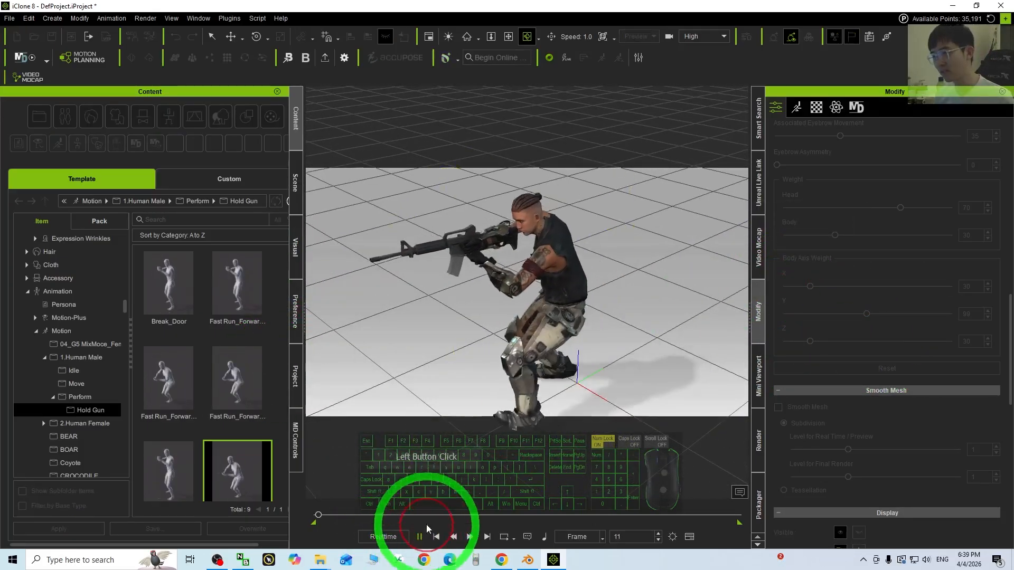
key("x")
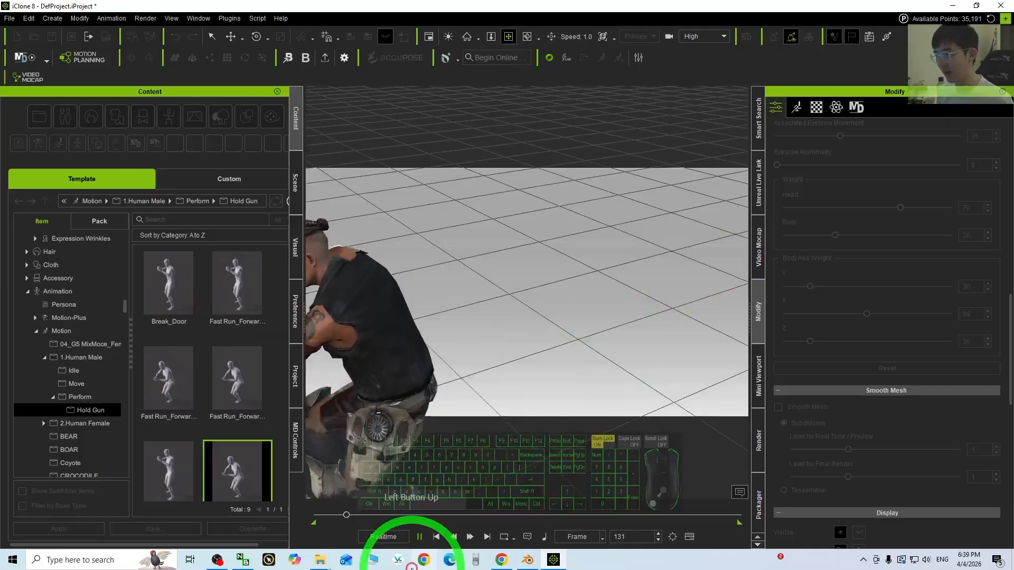
left_click(435, 536)
key("c")
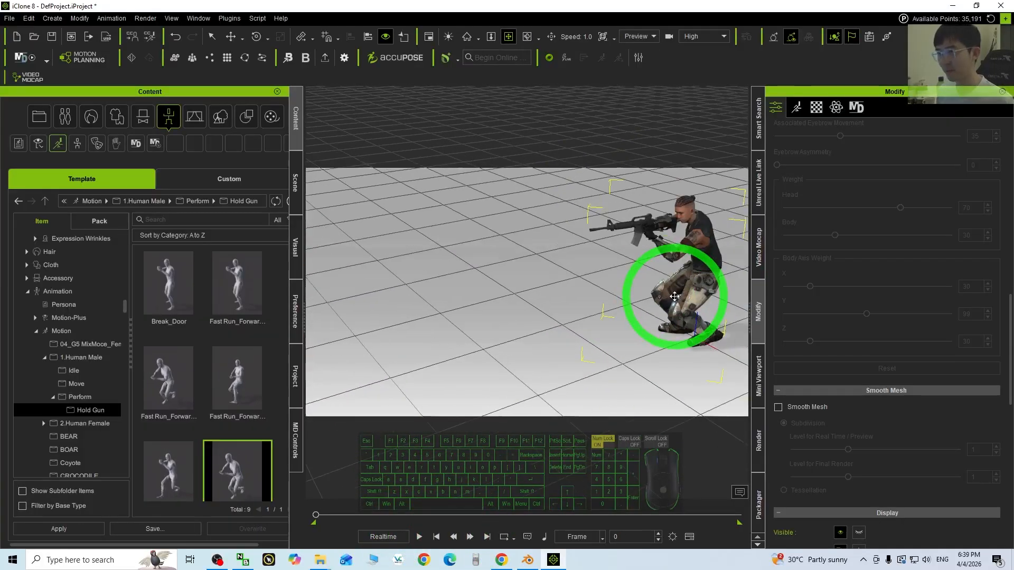